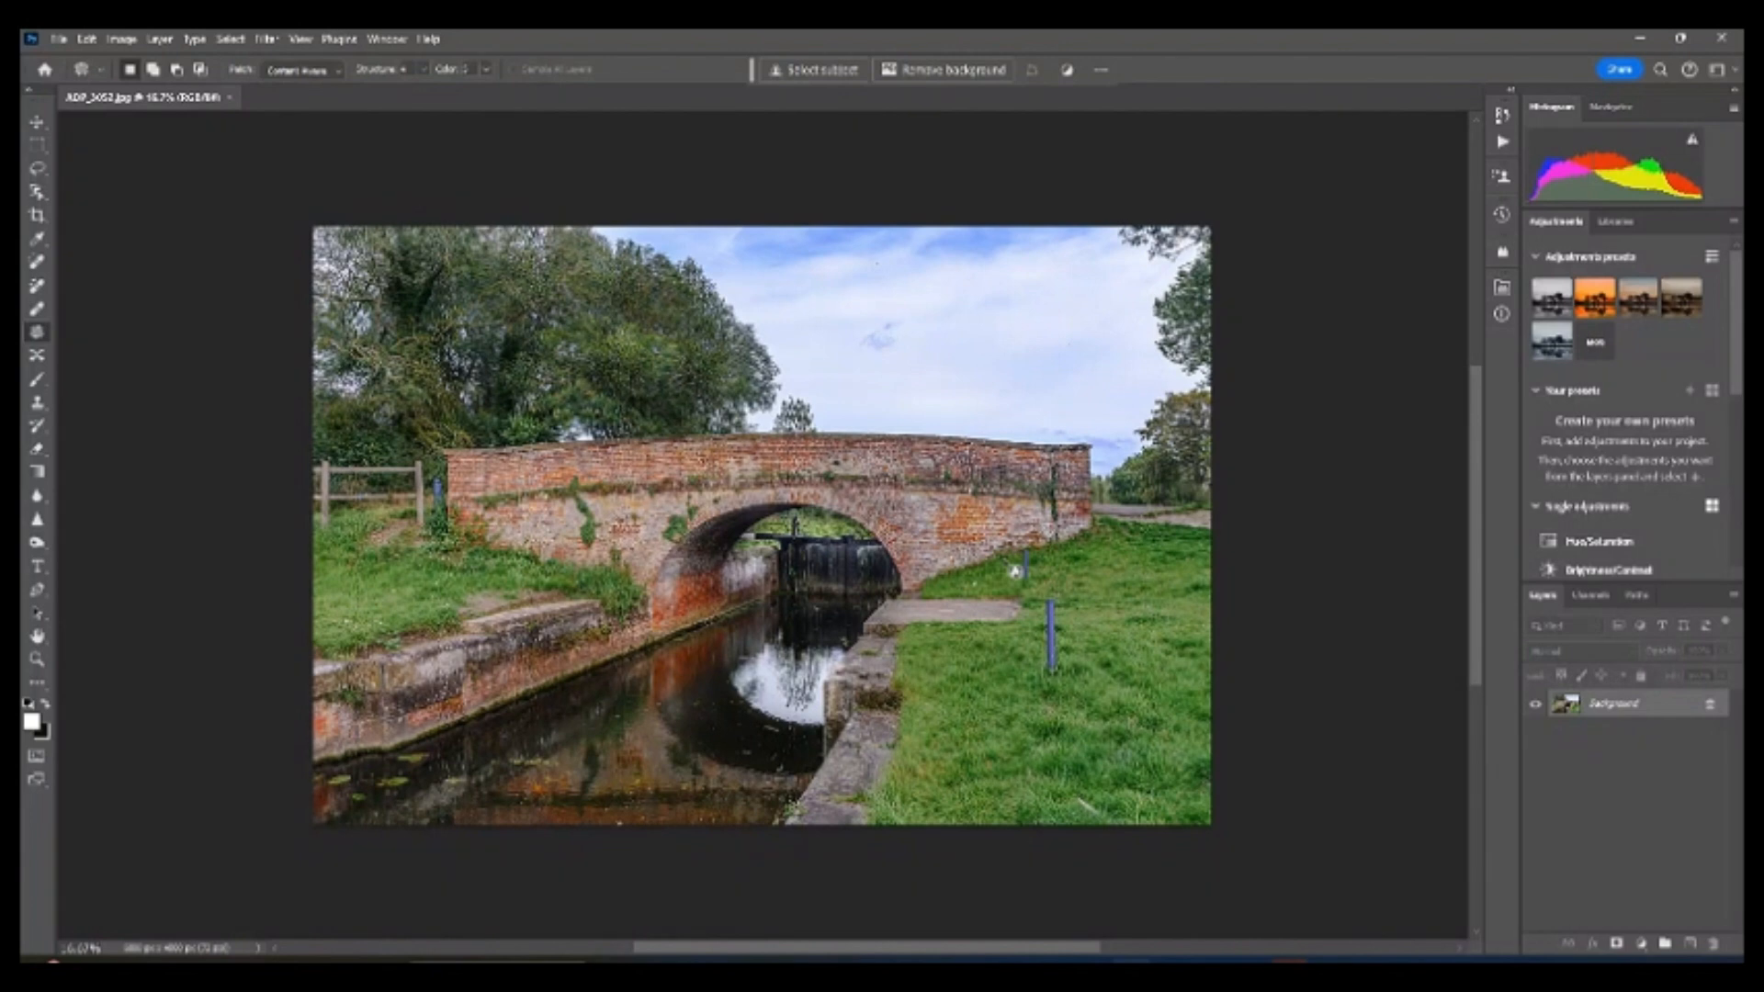
# - Duplicate the background layer twice, hide the upper copy and make the lower copy, Layer 1, active
pyautogui.hotkey('ctrl', 'j')
pyautogui.hotkey('ctrl', 'j')
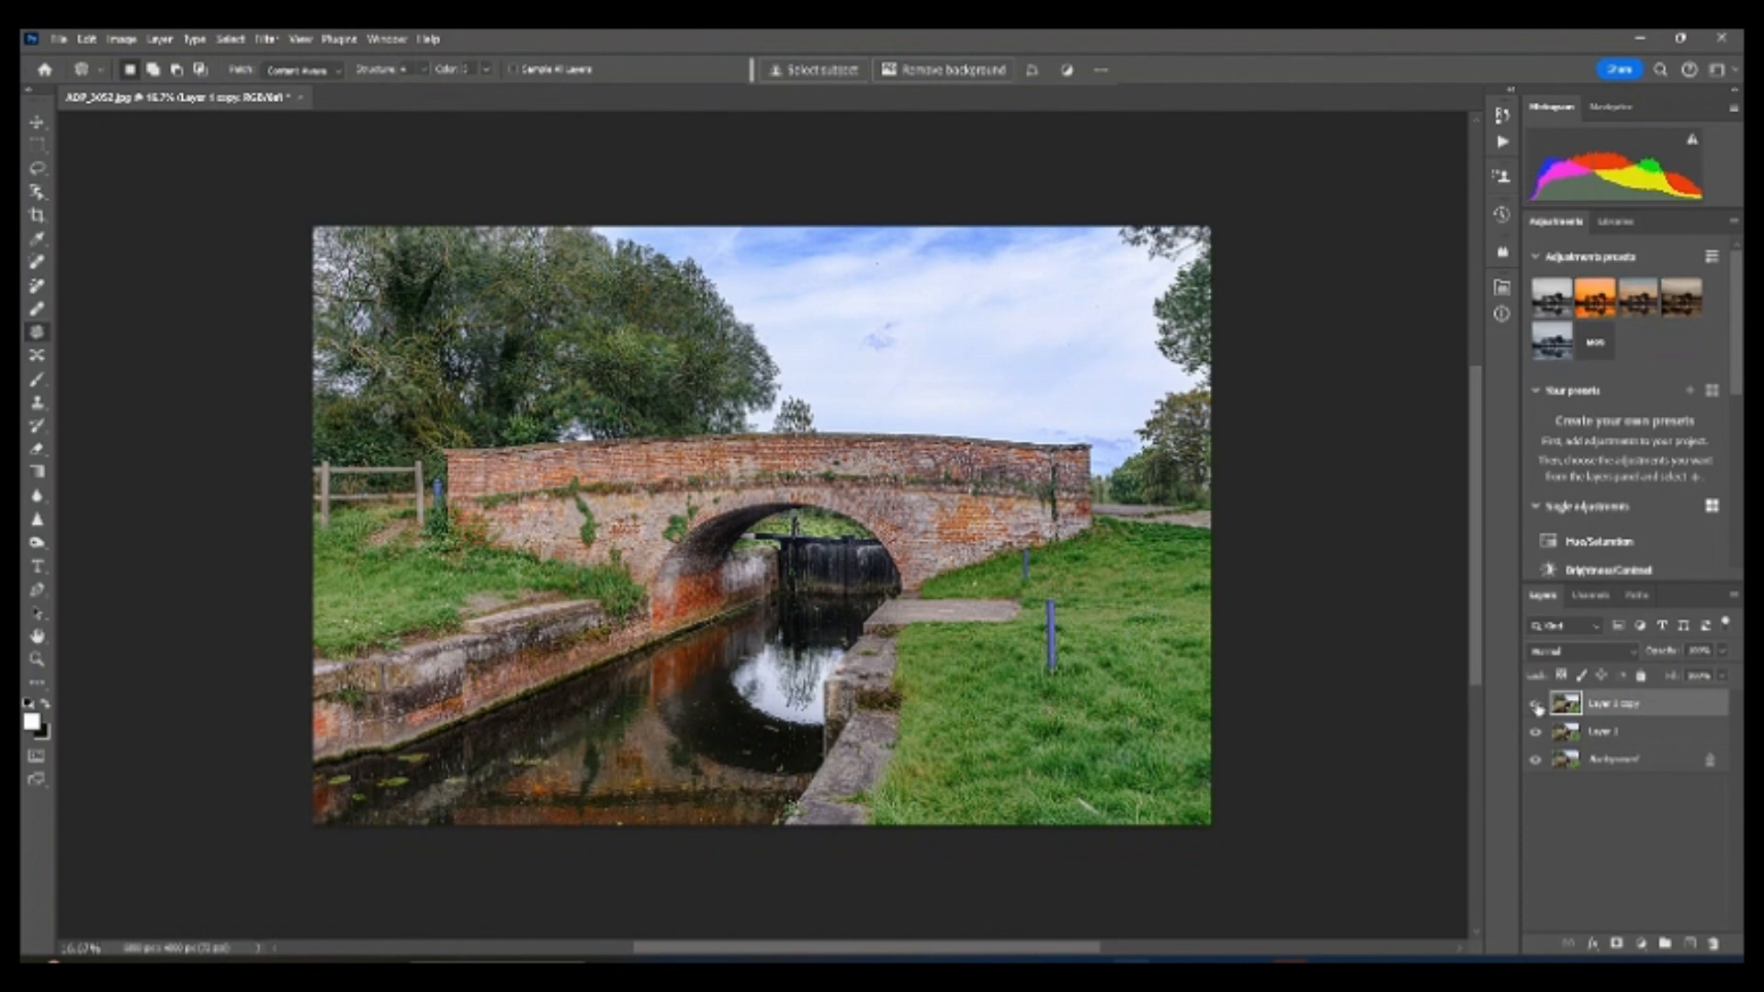
pyautogui.click(1535, 704)
pyautogui.click(1577, 735)
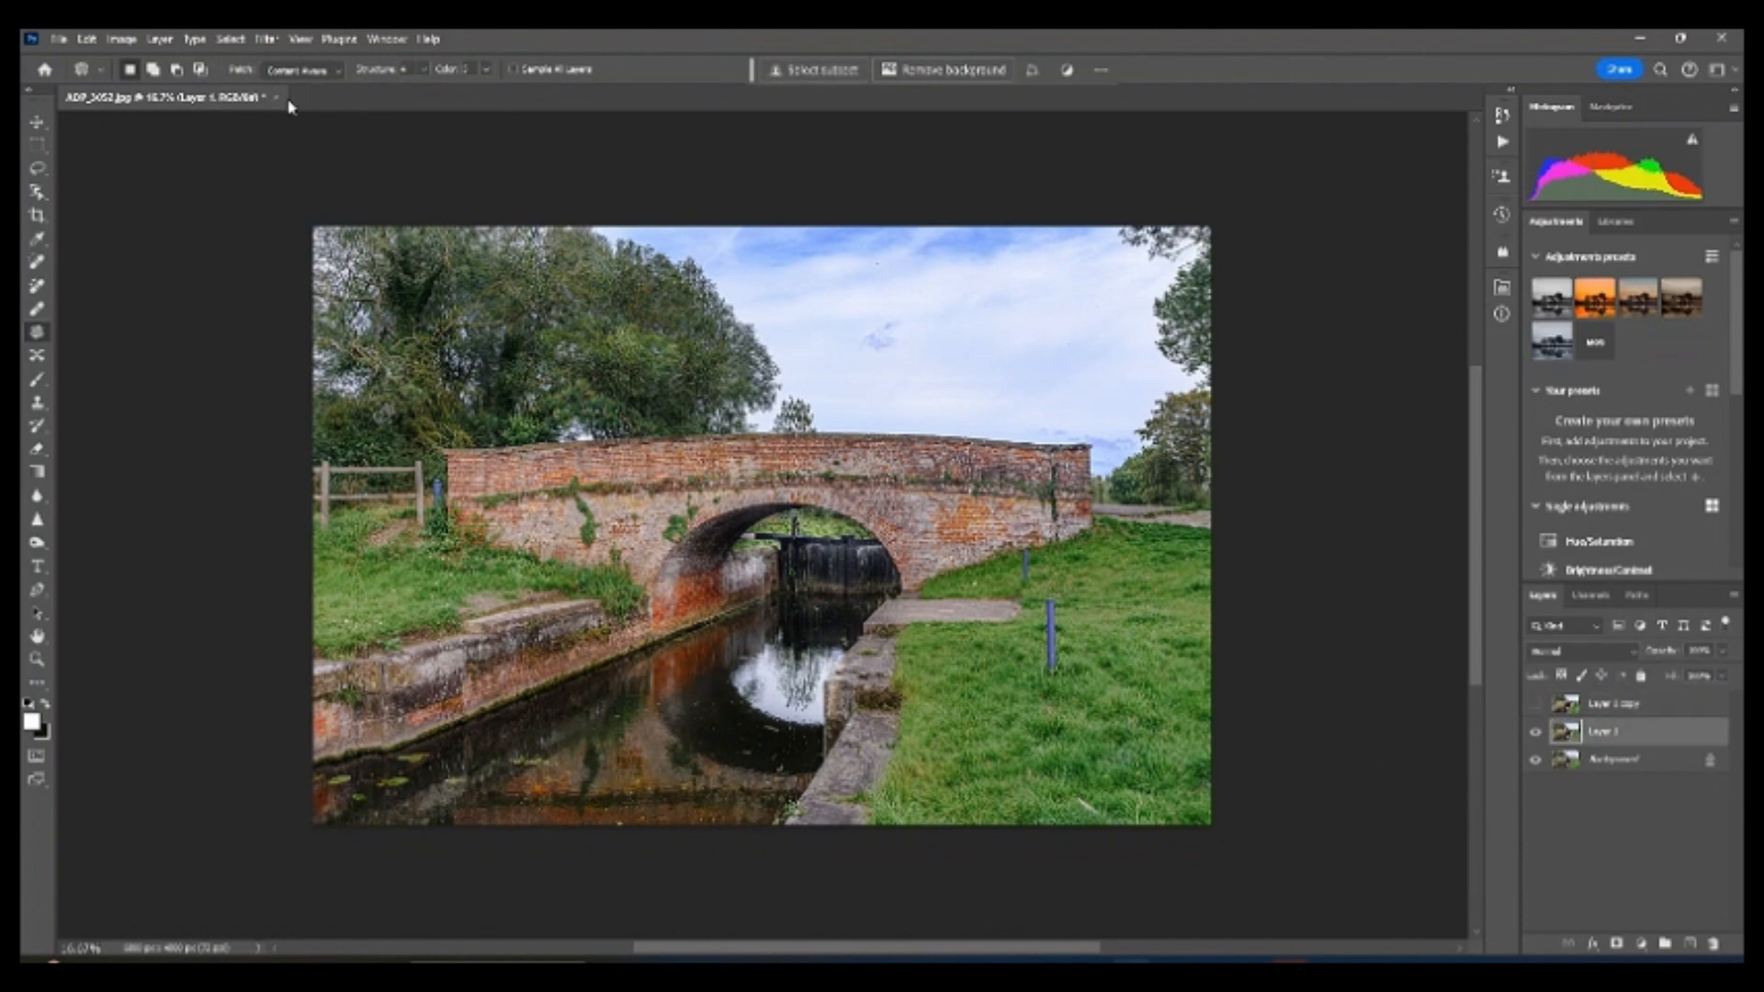
# - Apply a slight Gaussian Blur to Layer 1, softening only the fine detail of the bridge photo
pyautogui.click(267, 40)
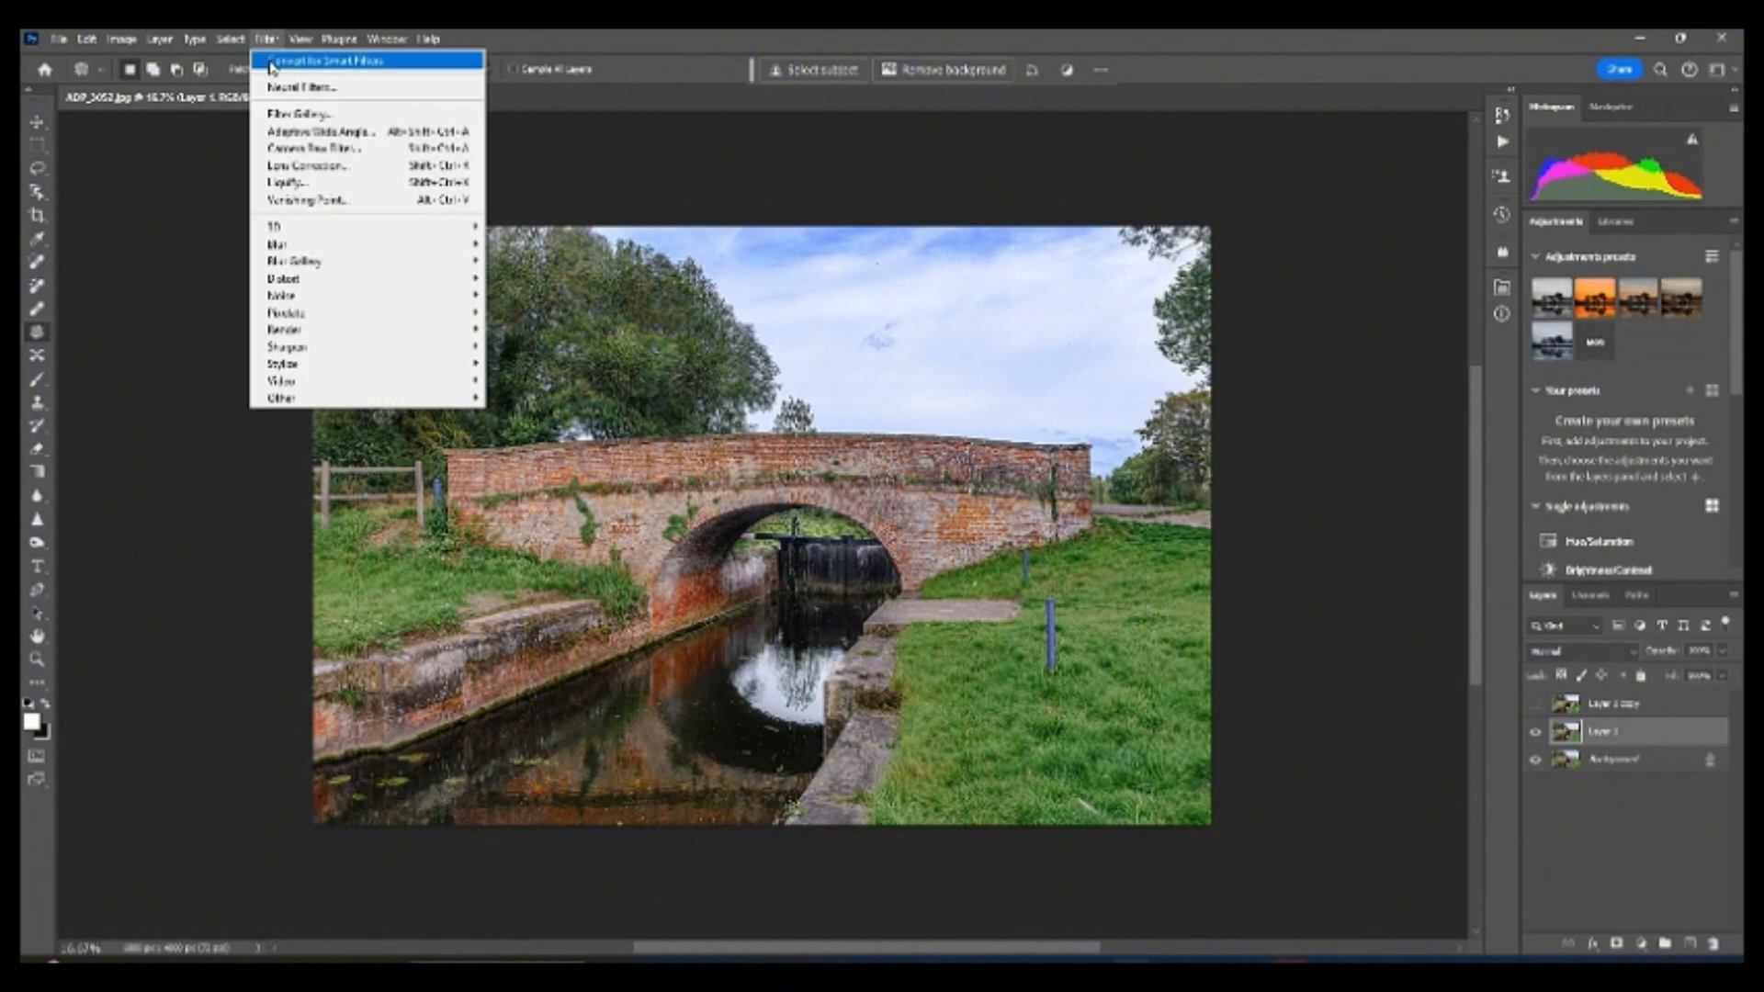
pyautogui.moveTo(294, 248)
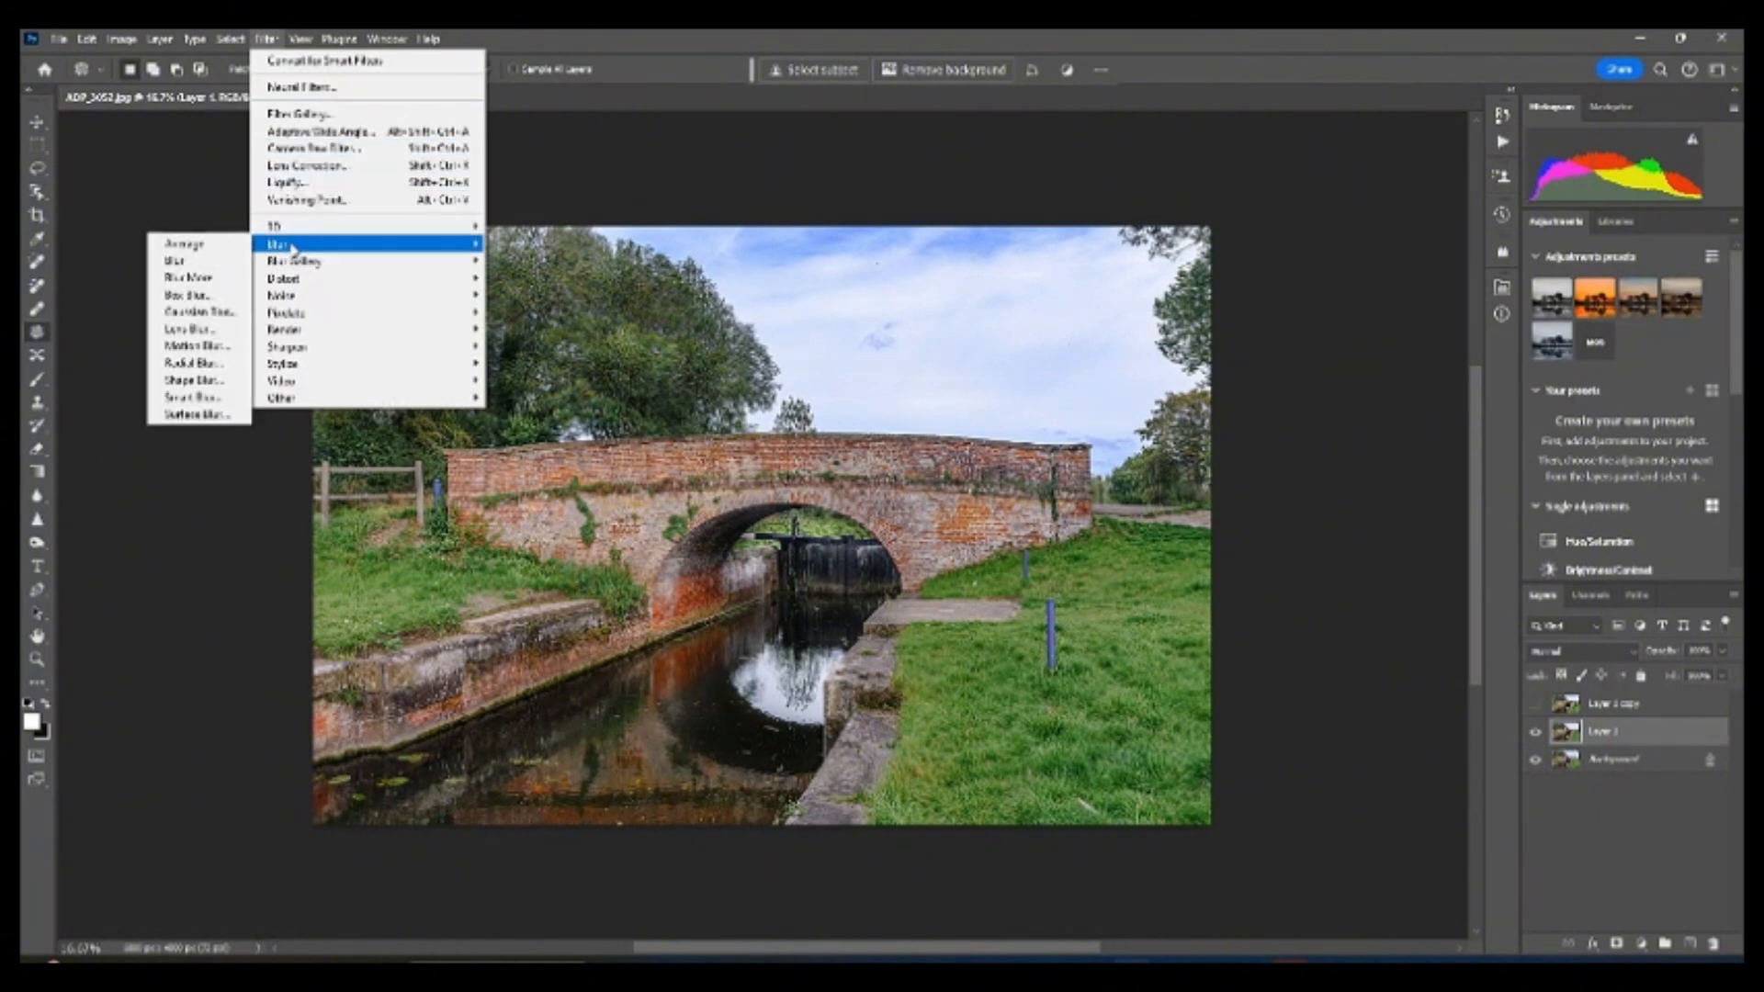
pyautogui.click(217, 314)
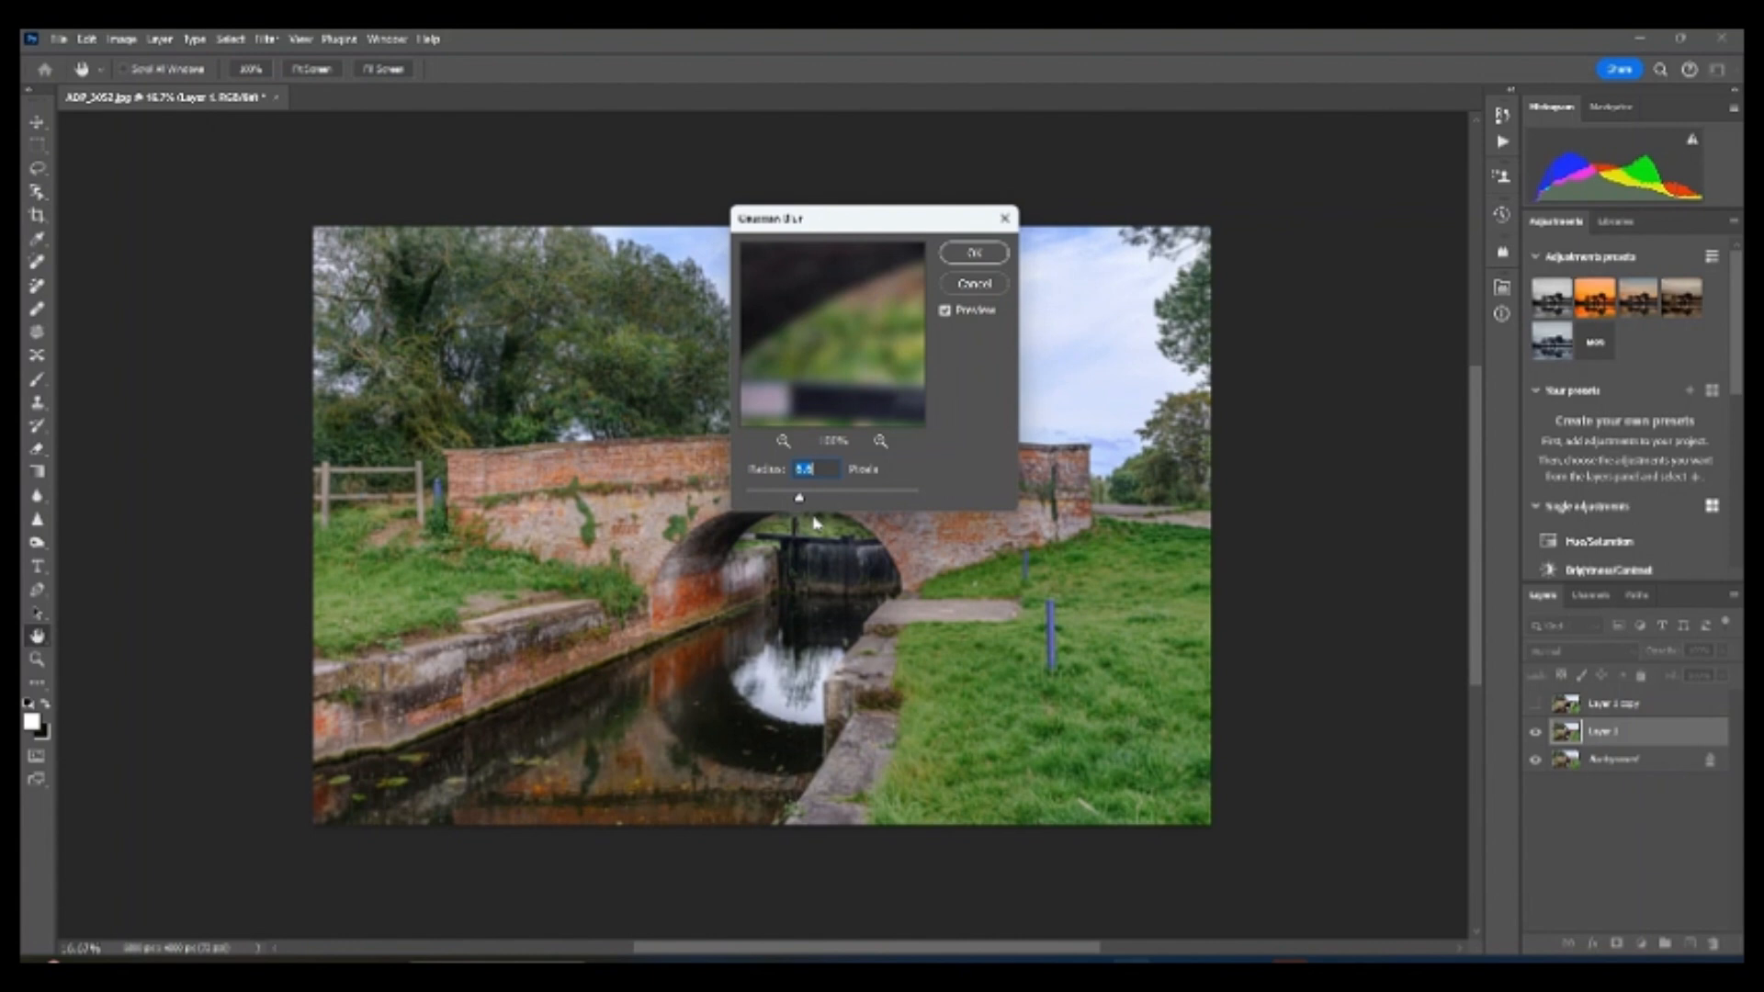
pyautogui.moveTo(798, 501); pyautogui.dragTo(799, 499)
pyautogui.click(975, 254)
pyautogui.press('j')
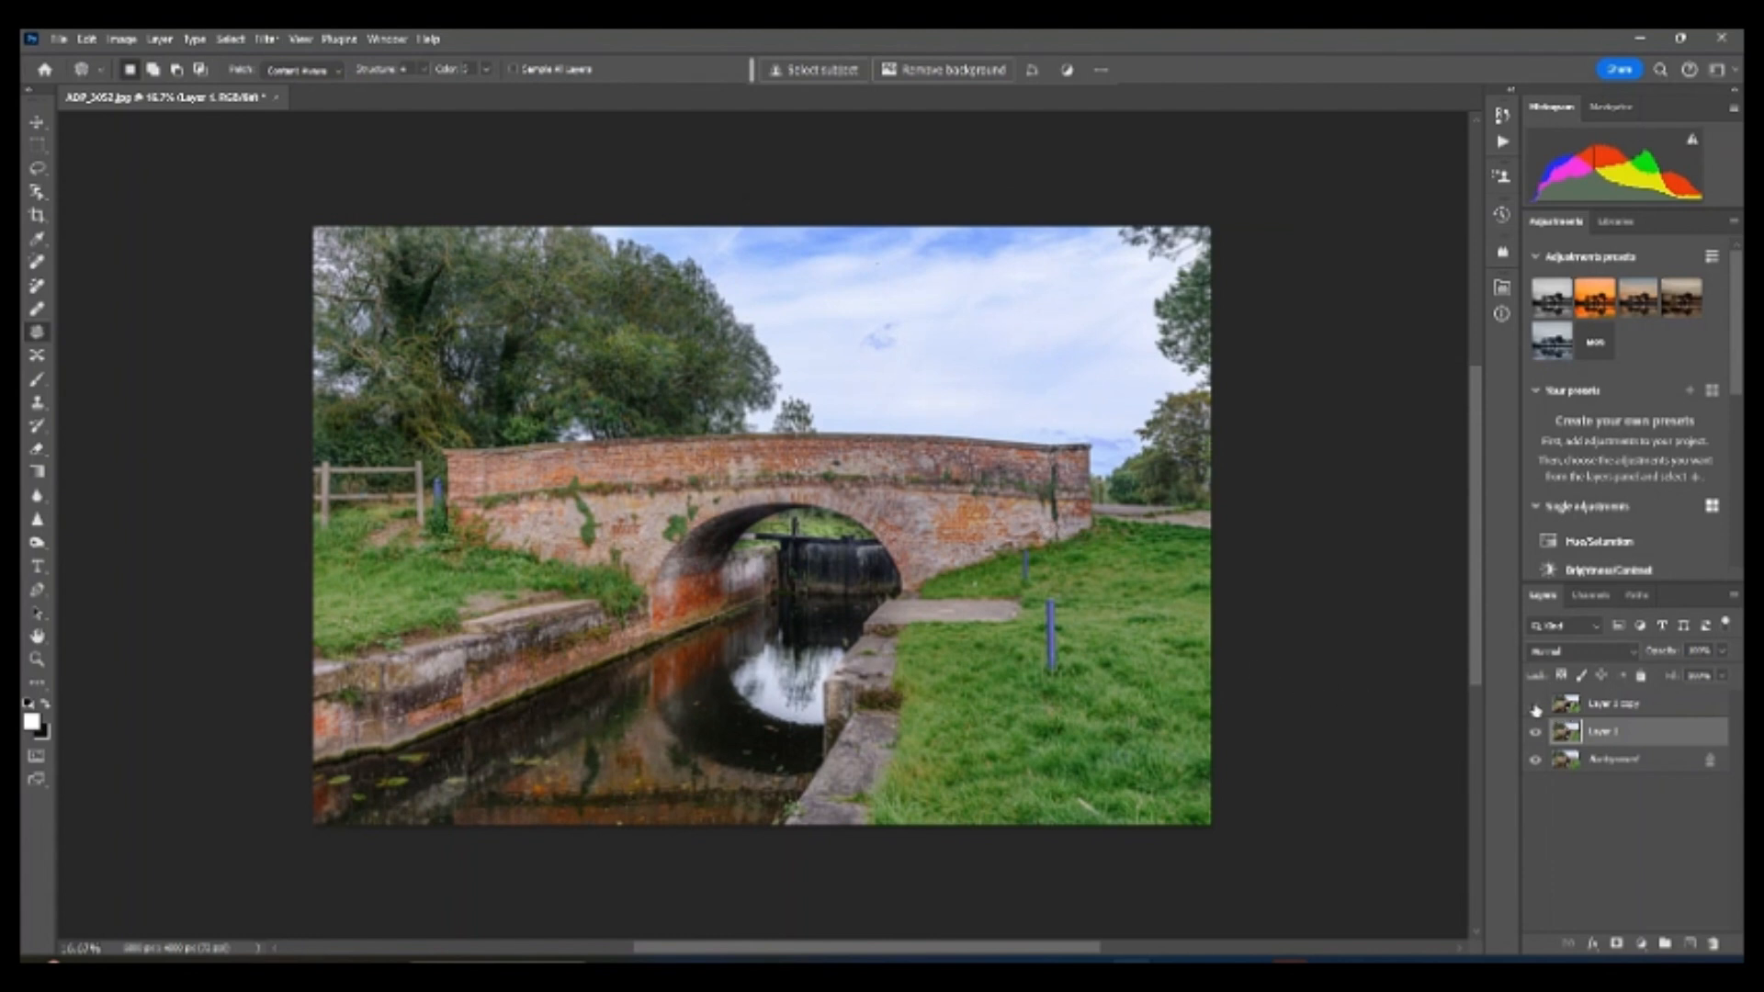
# - Show Layer 1 copy and run Apply Image on it, with Layer 1 as source, Subtract blending, scale 2 and offset 128
pyautogui.click(1536, 705)
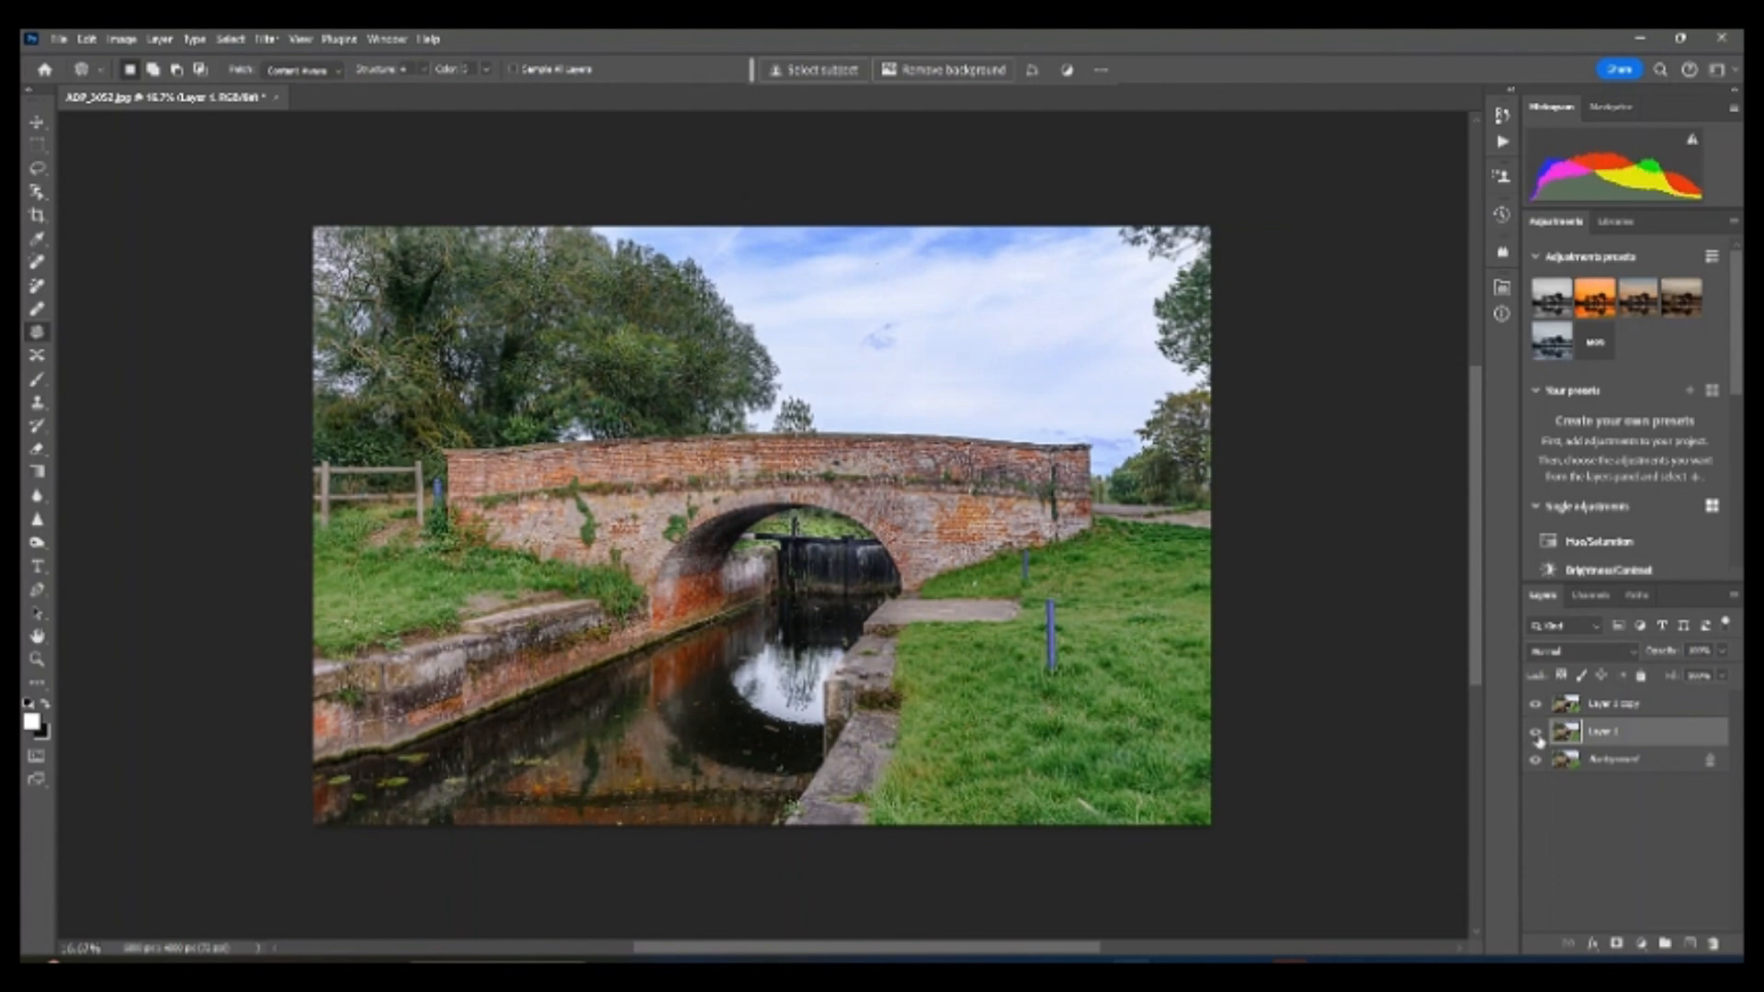
pyautogui.click(1571, 705)
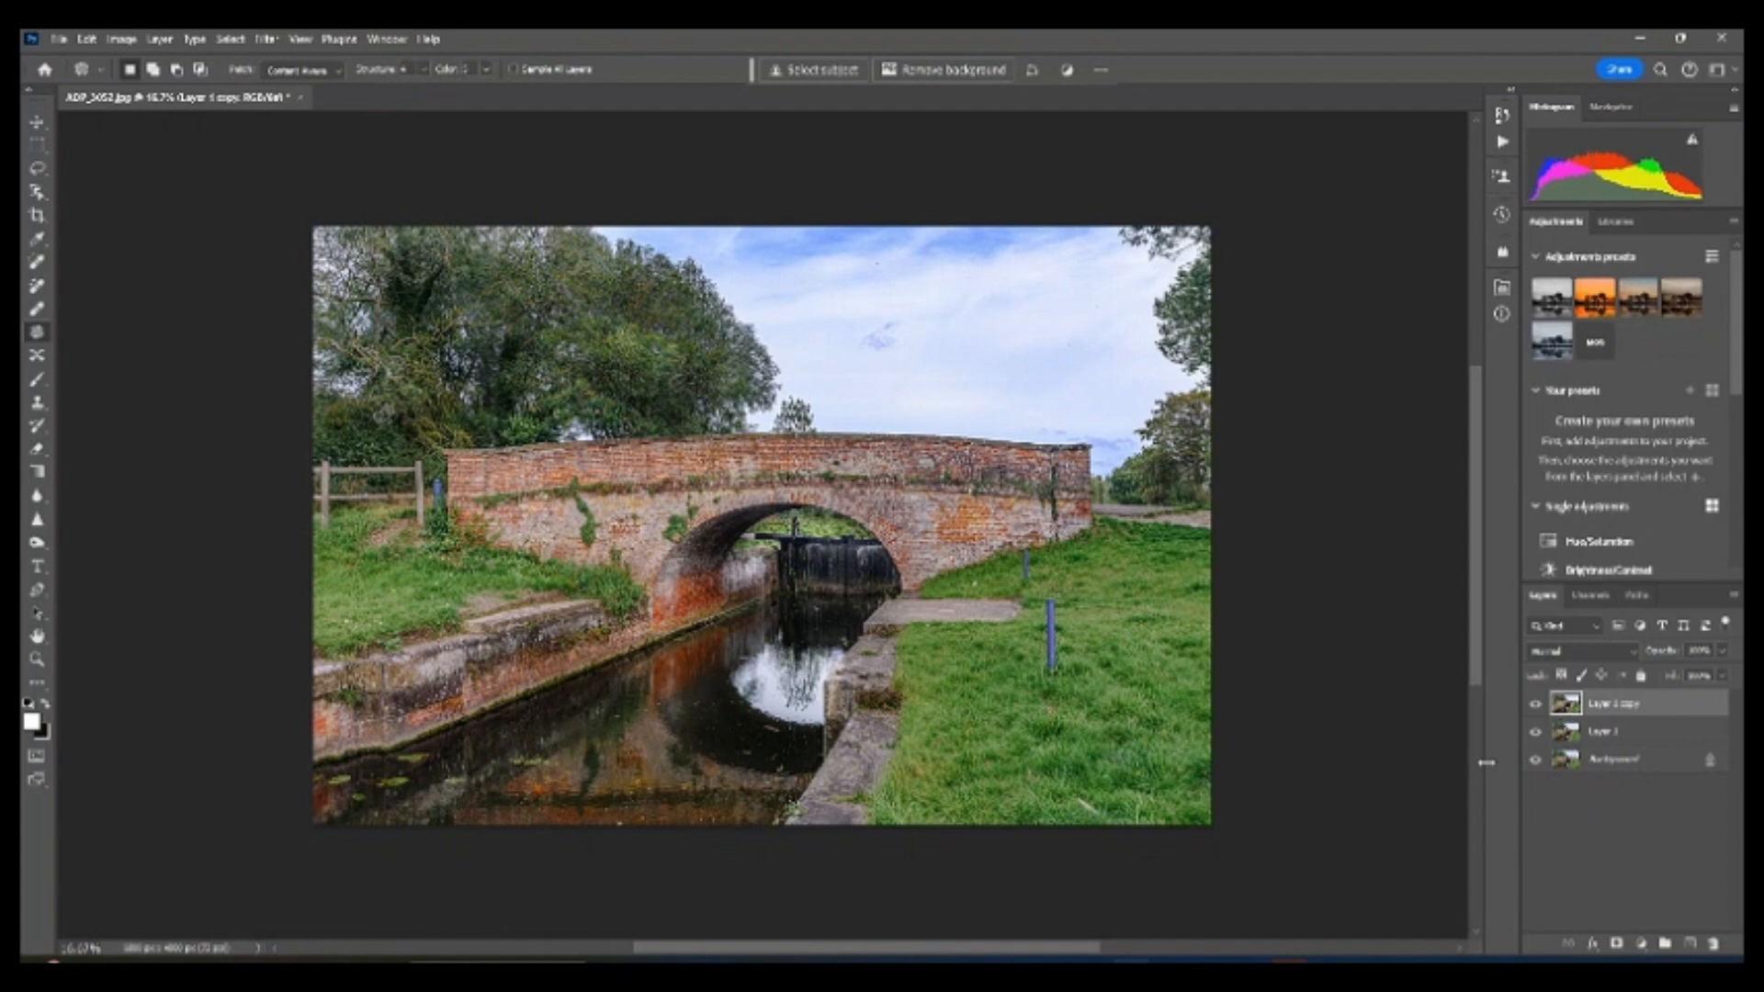
pyautogui.click(122, 41)
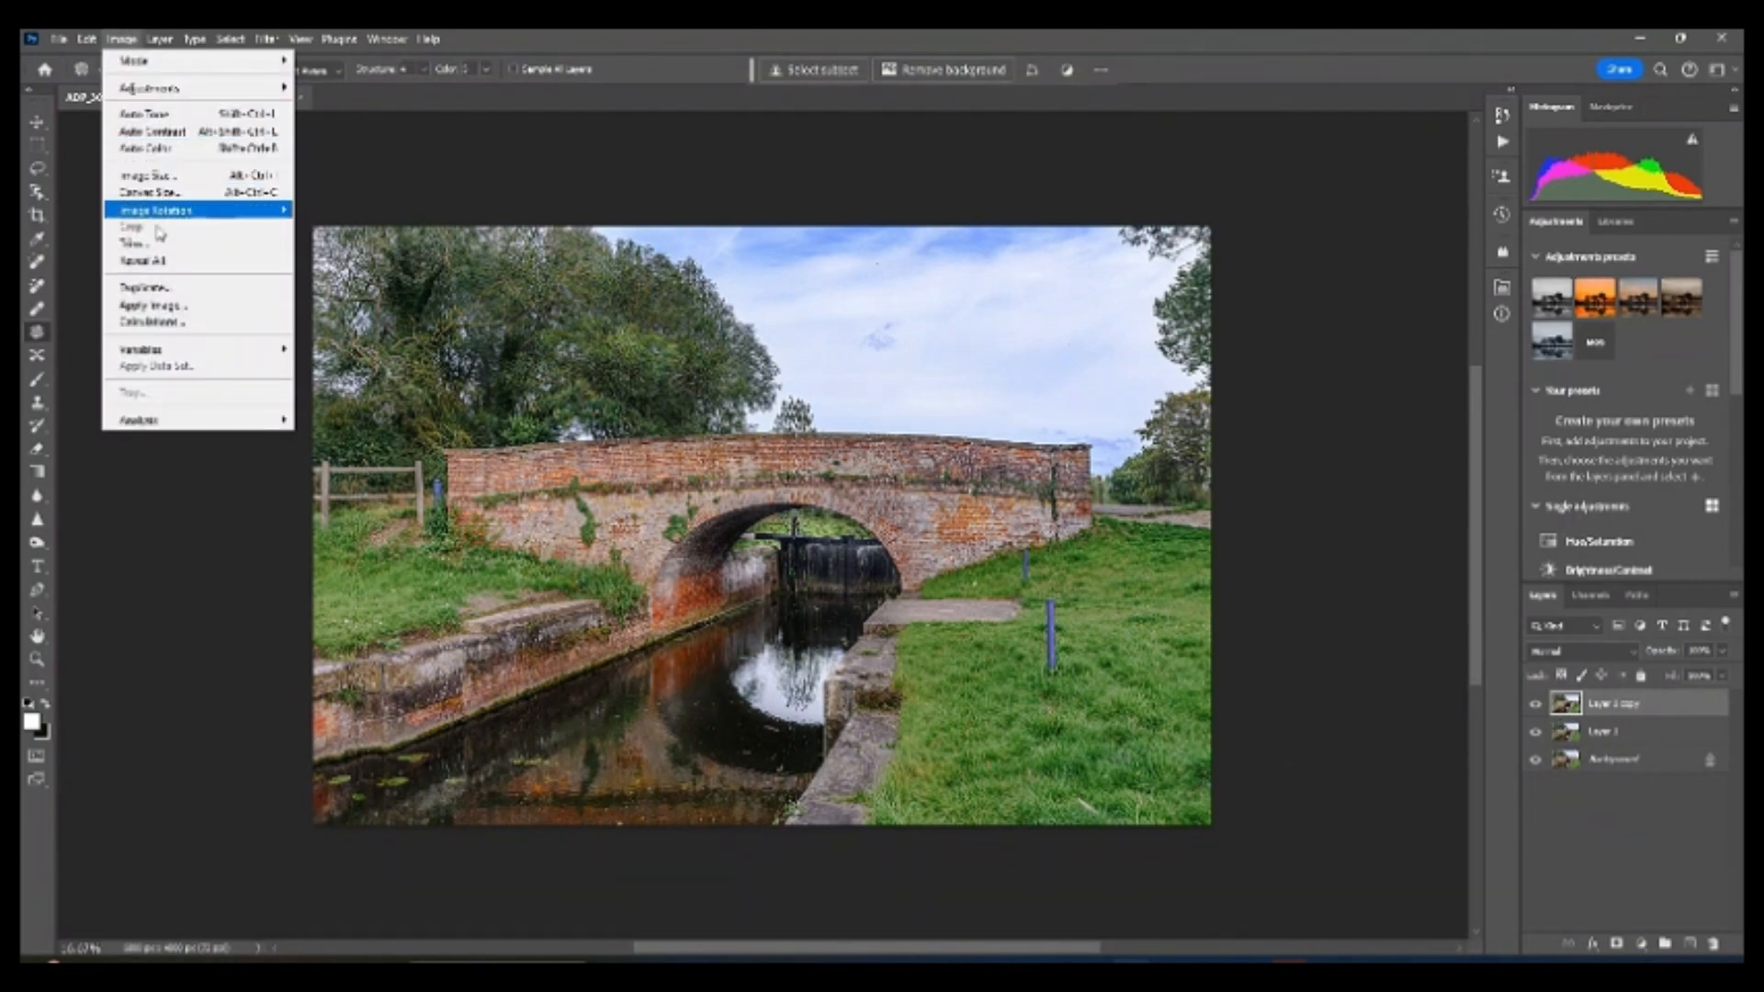
pyautogui.click(154, 308)
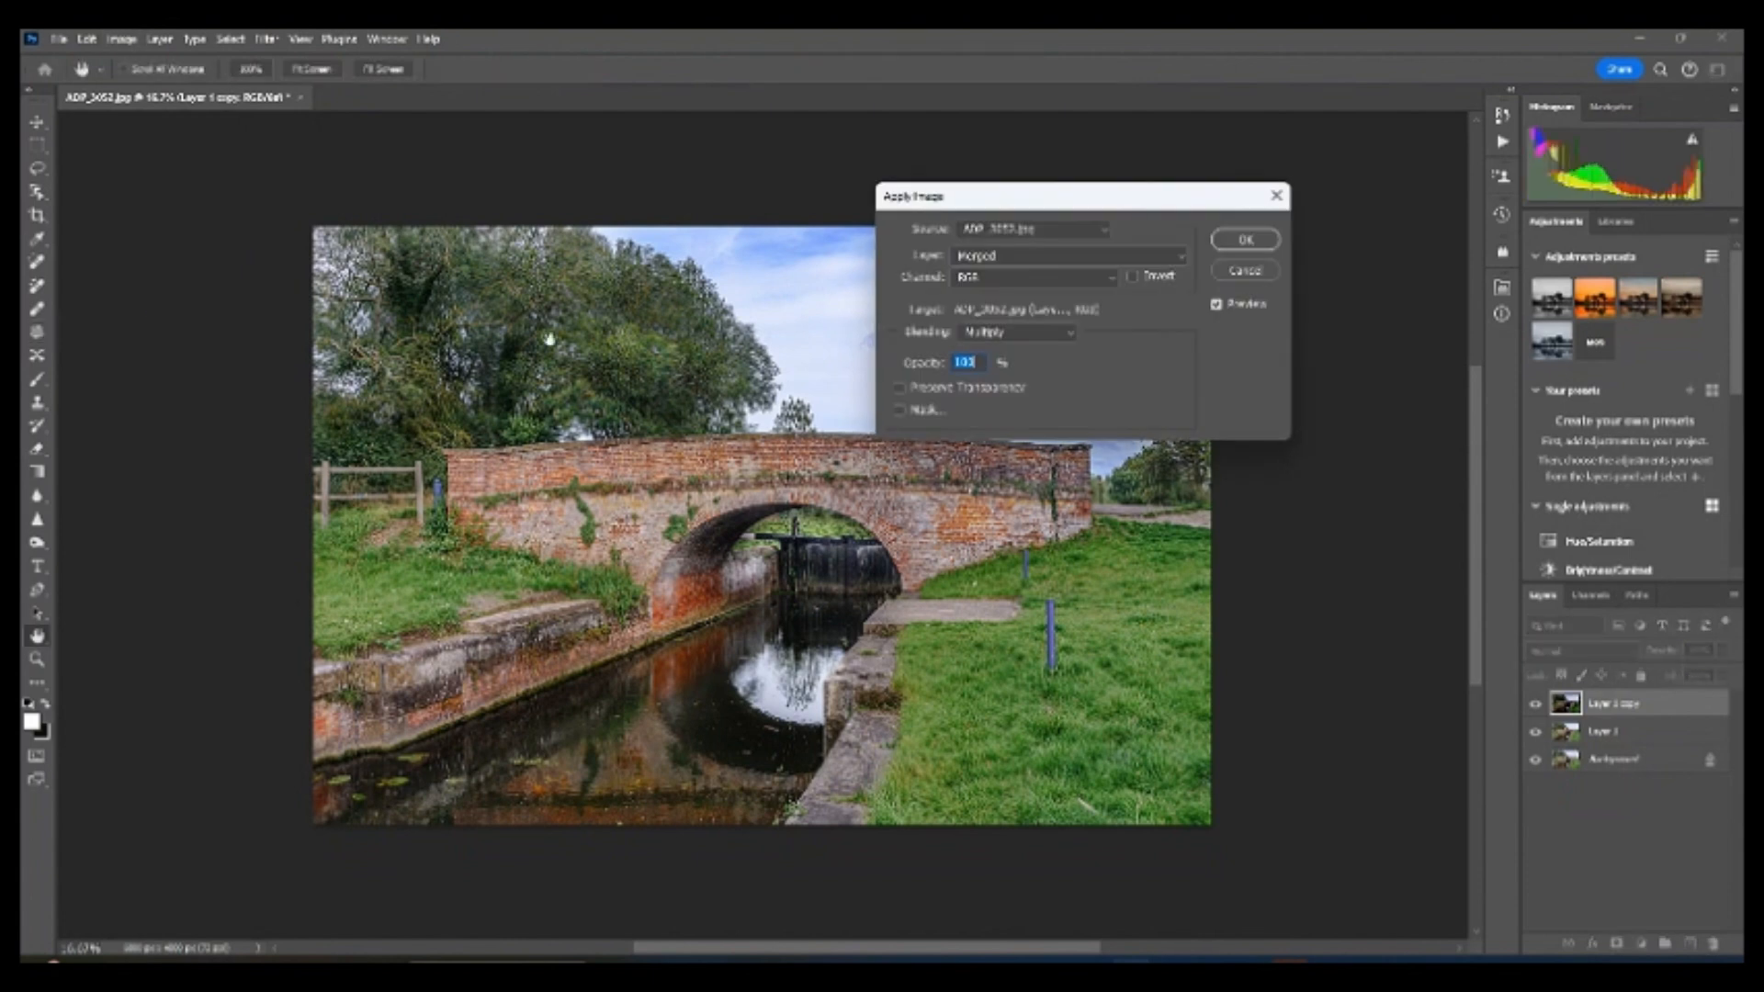
pyautogui.click(1106, 262)
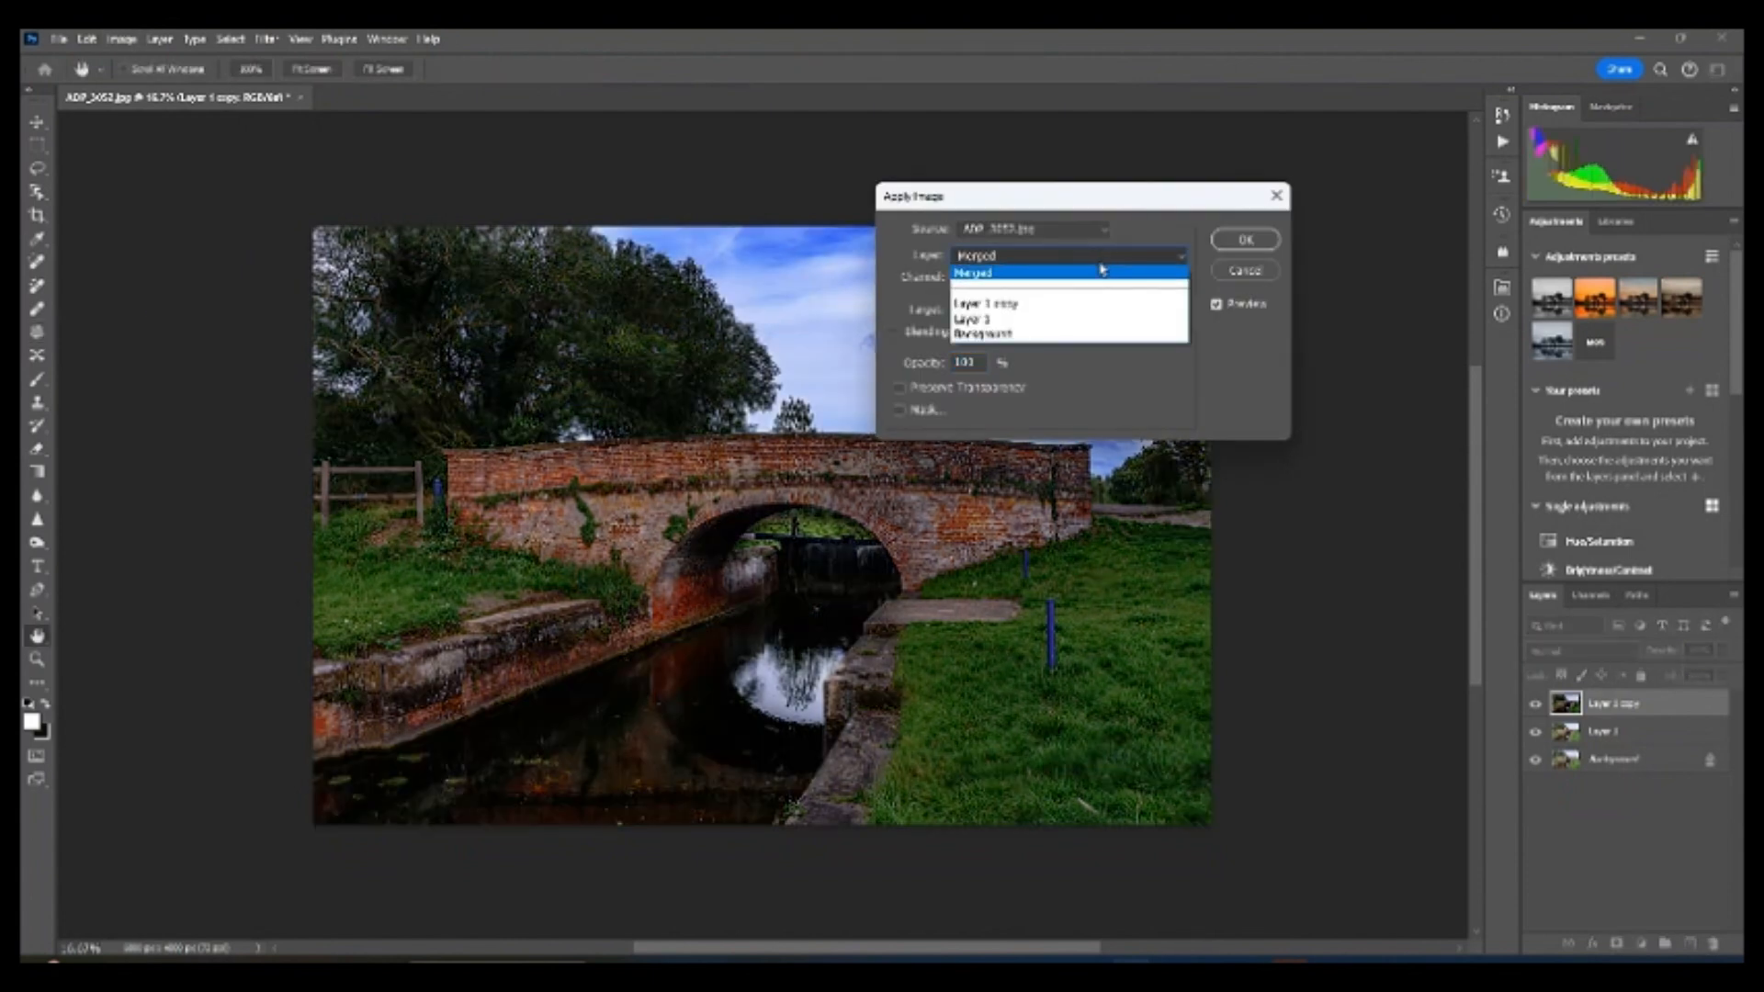
pyautogui.click(974, 321)
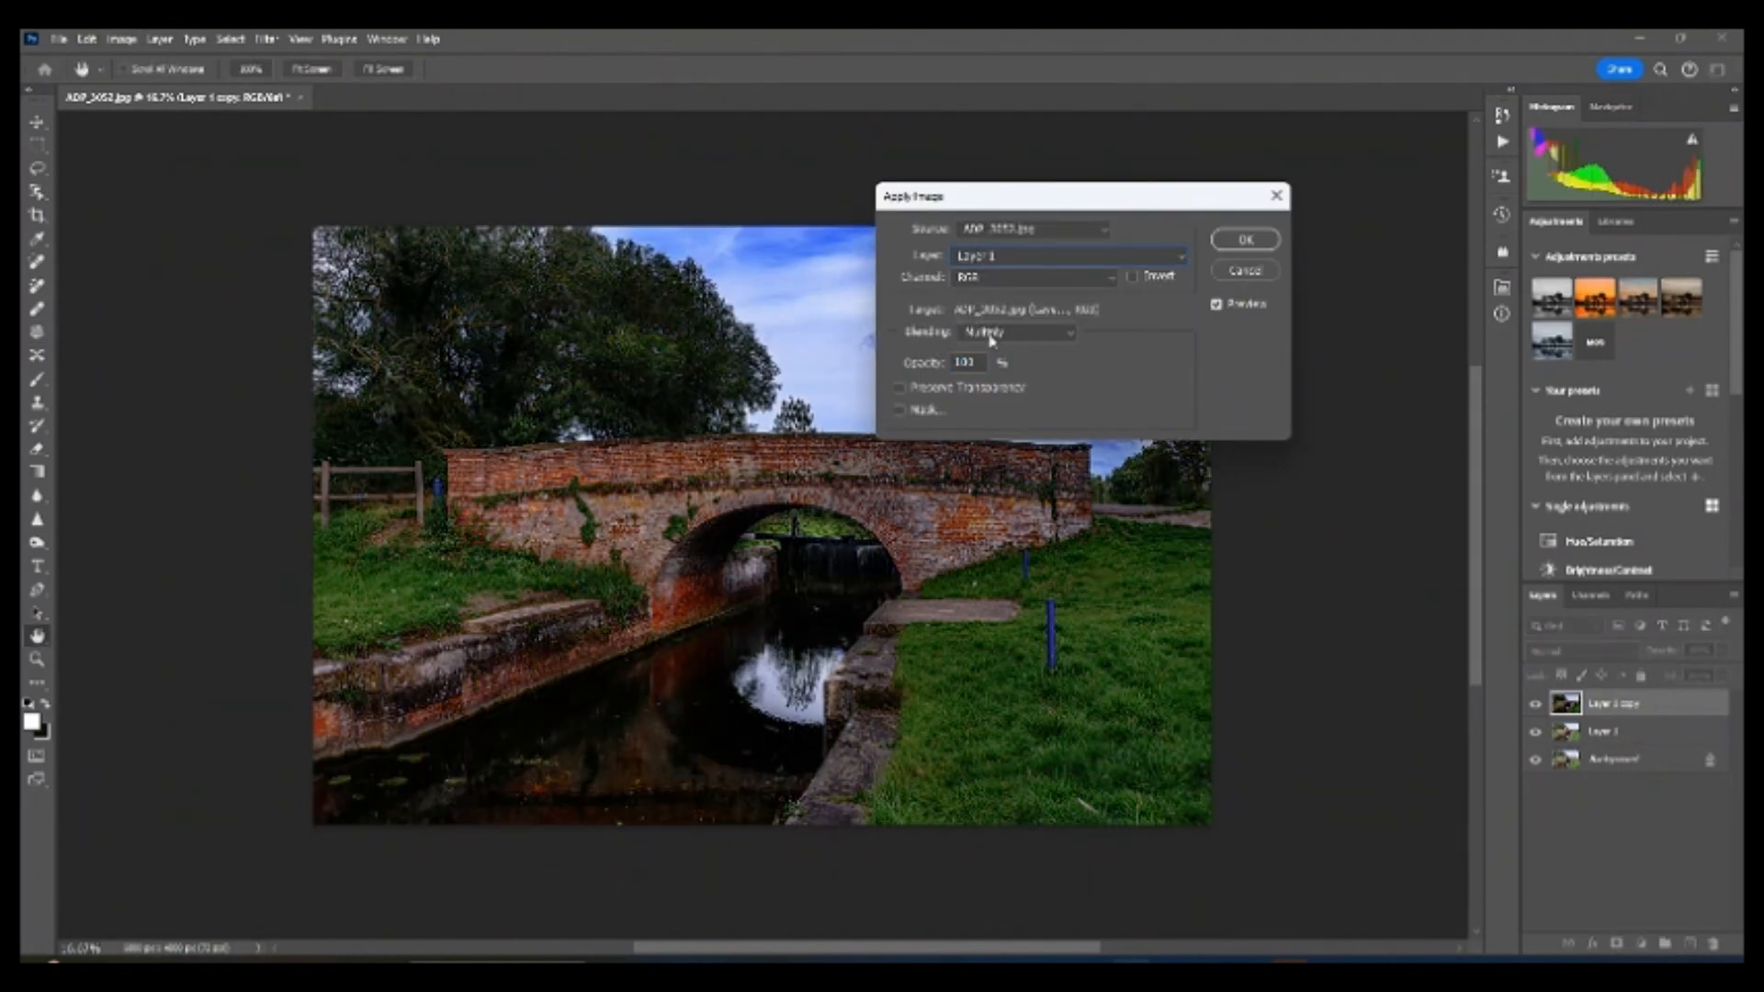
pyautogui.click(1070, 332)
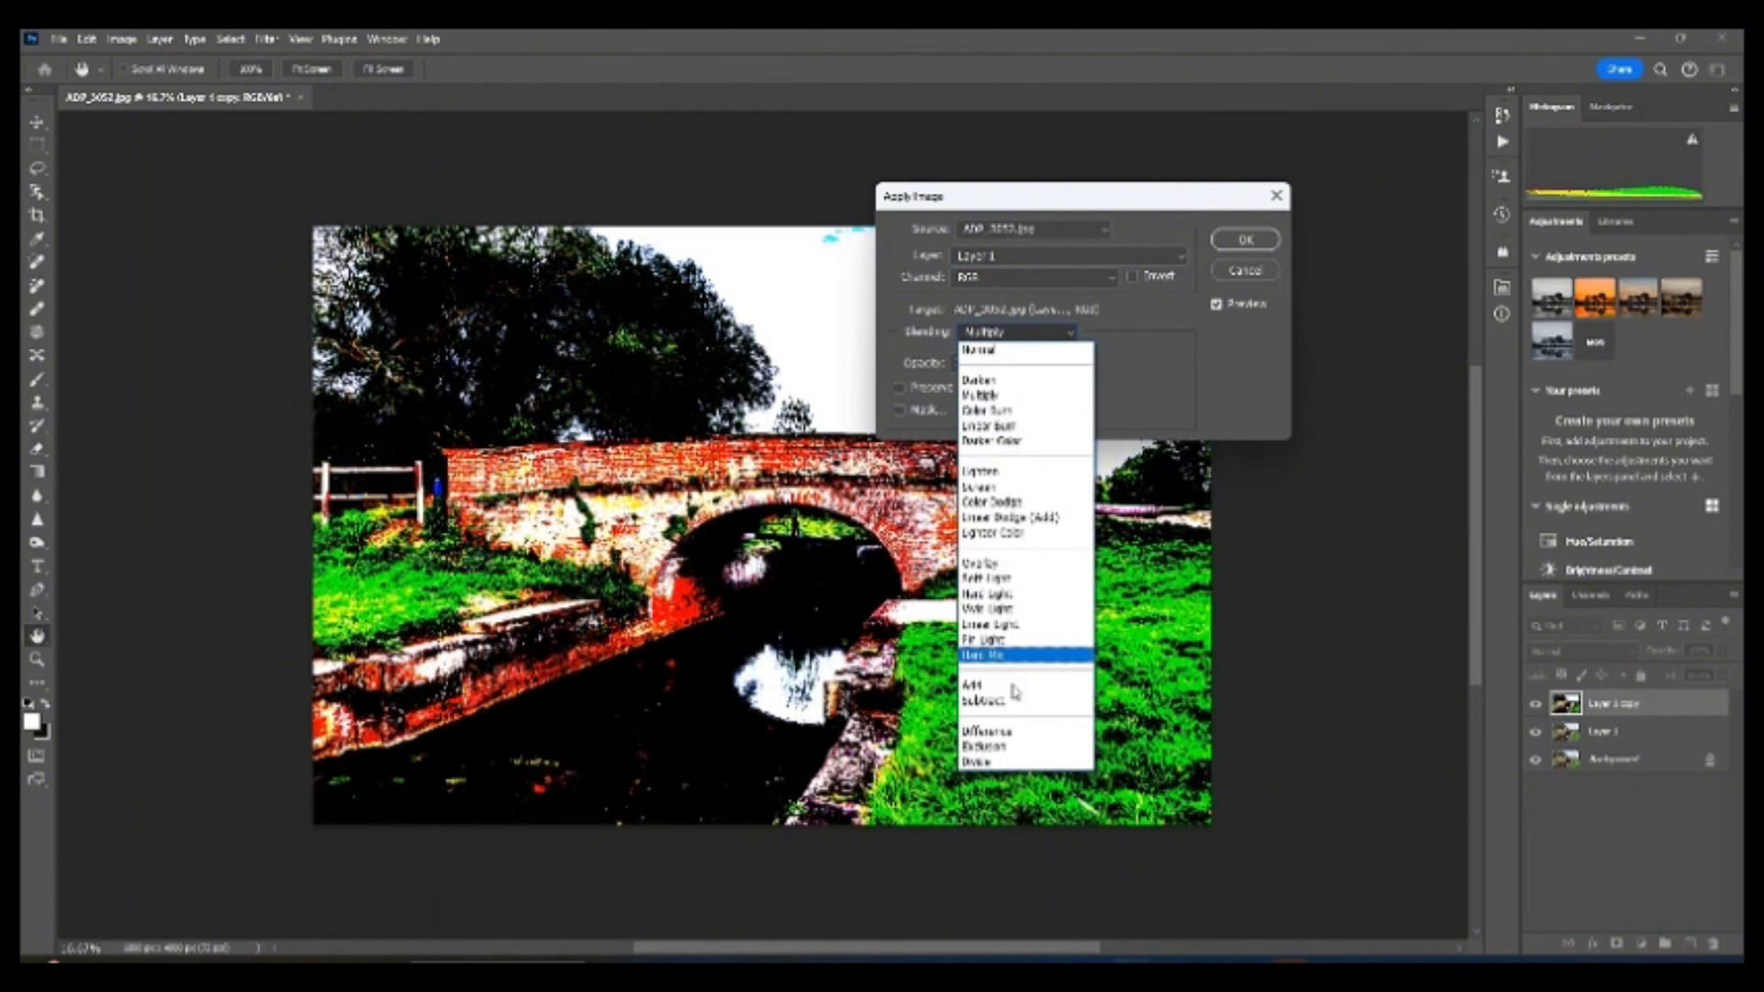
pyautogui.click(1011, 698)
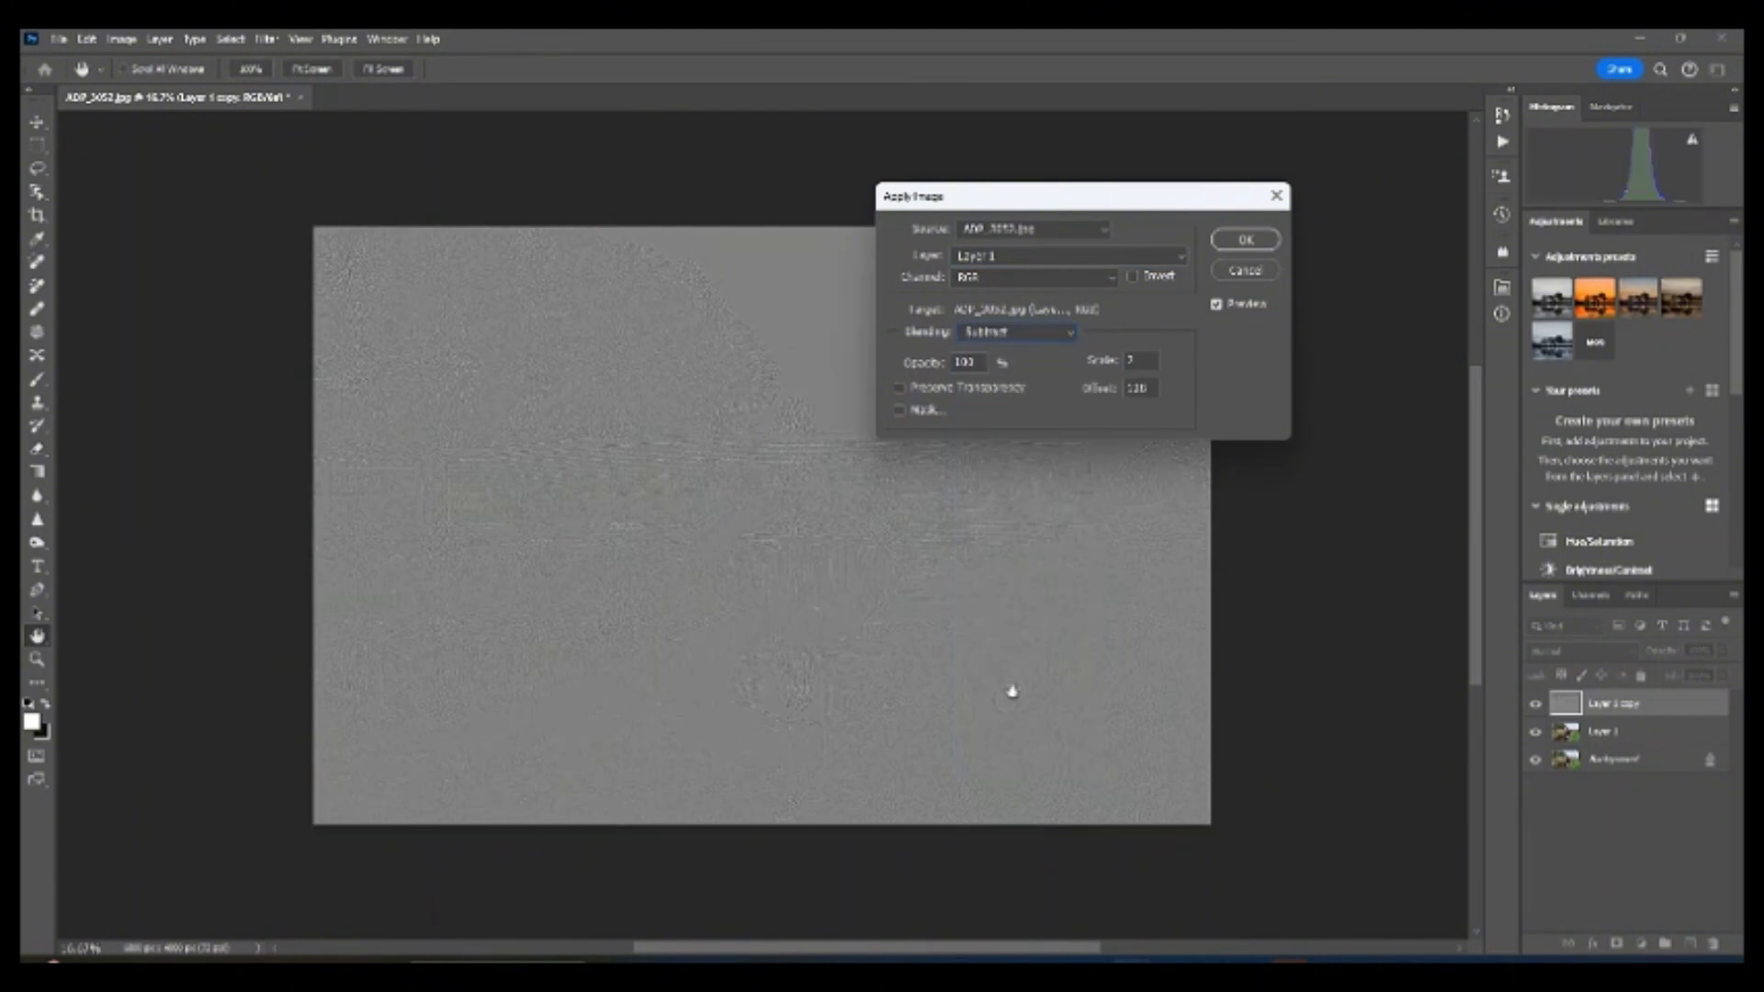
pyautogui.click(1245, 241)
# - Set the blend mode of the grey Layer 1 copy to Linear Light
pyautogui.press('j')
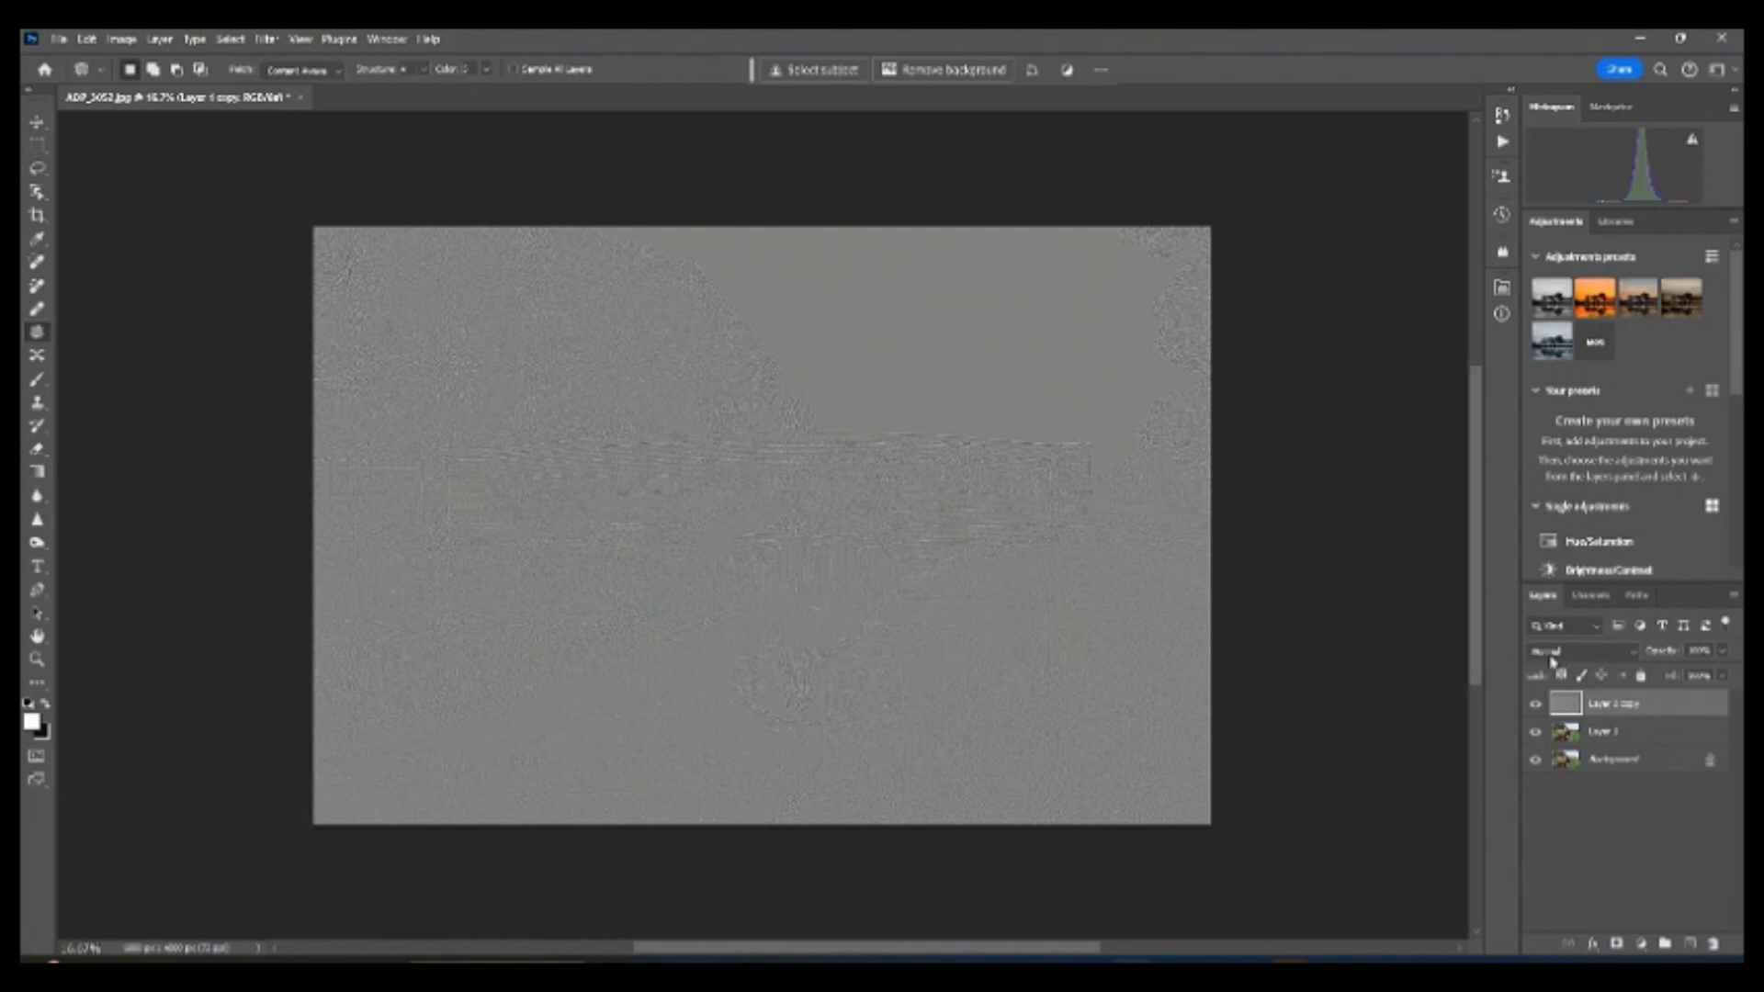
pyautogui.click(1589, 655)
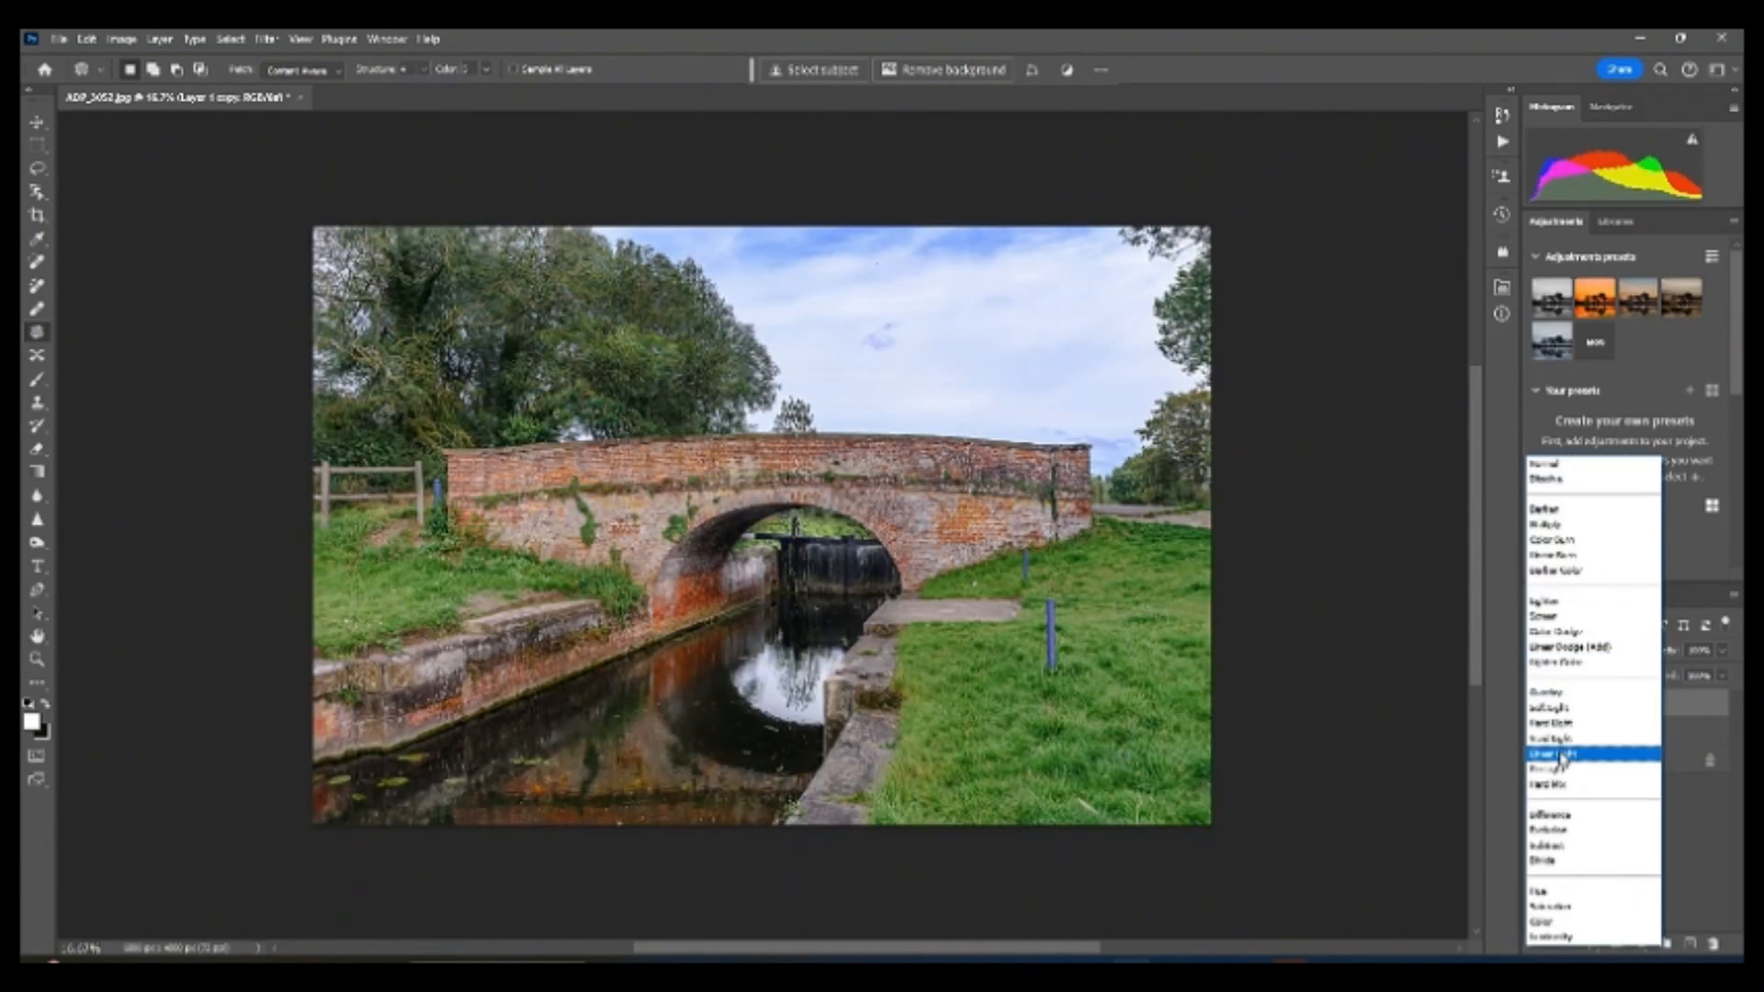
pyautogui.click(1562, 753)
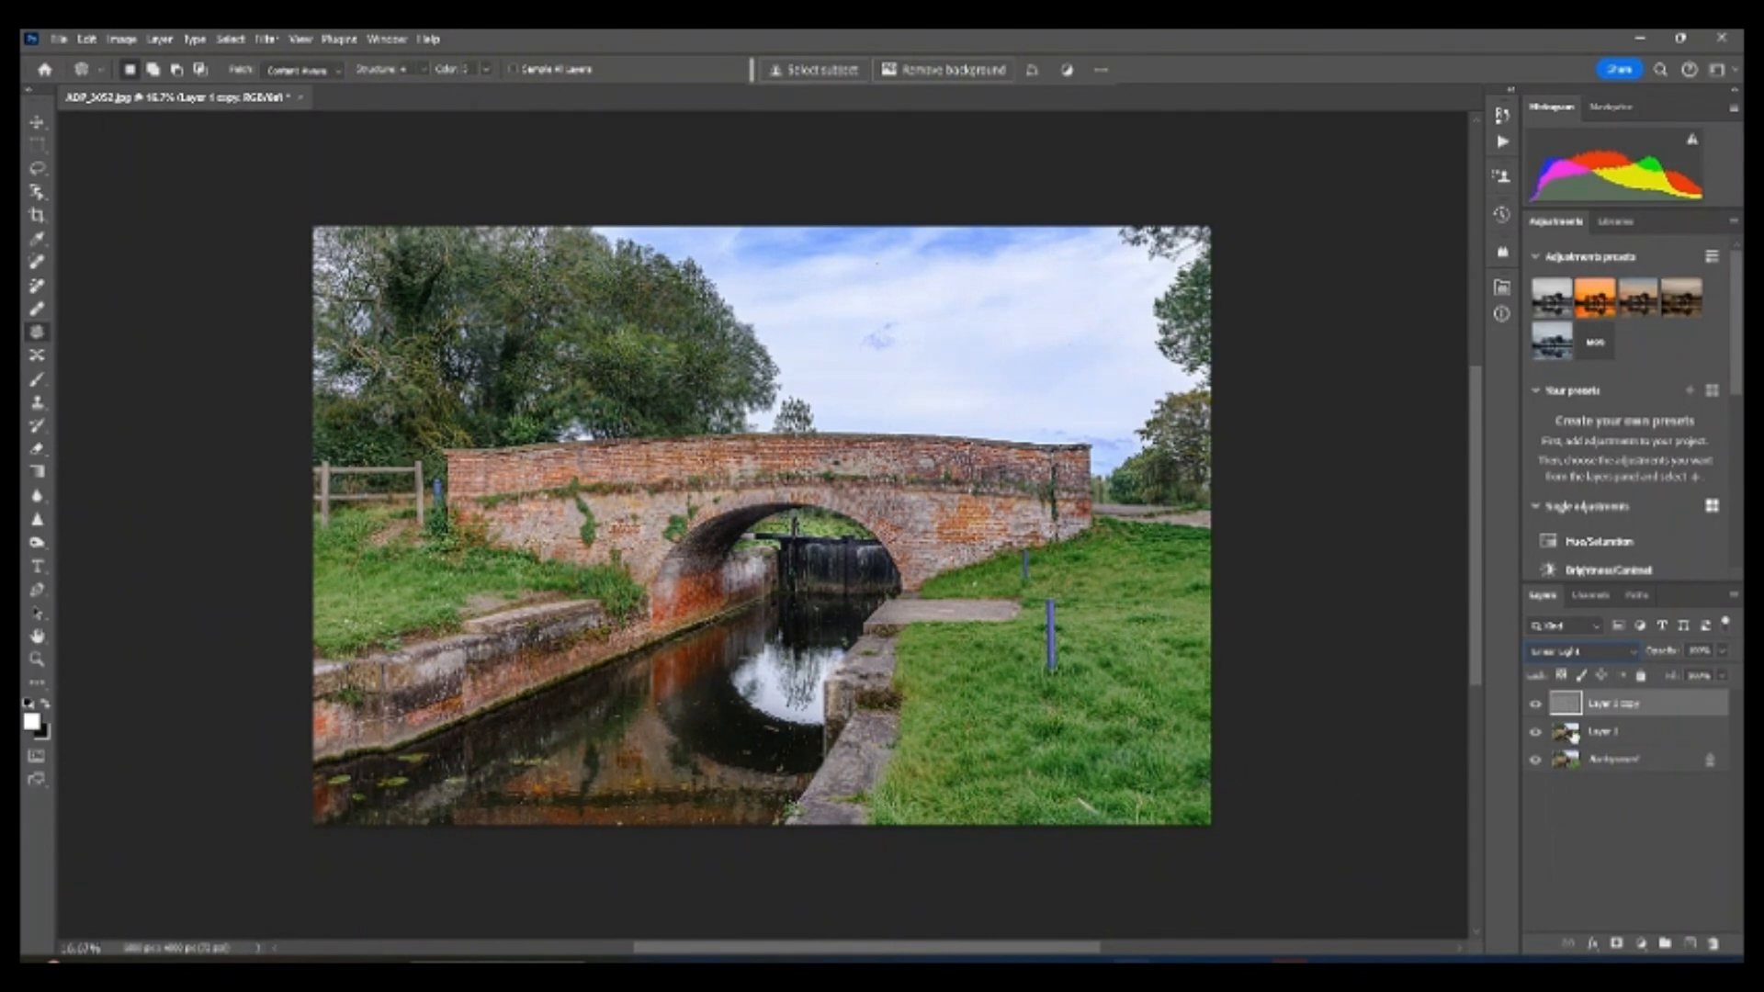
# - Magnify the bridge to 50% and slightly lower the fill of the blurred Layer 1 to strengthen the sharpening
pyautogui.click(1572, 732)
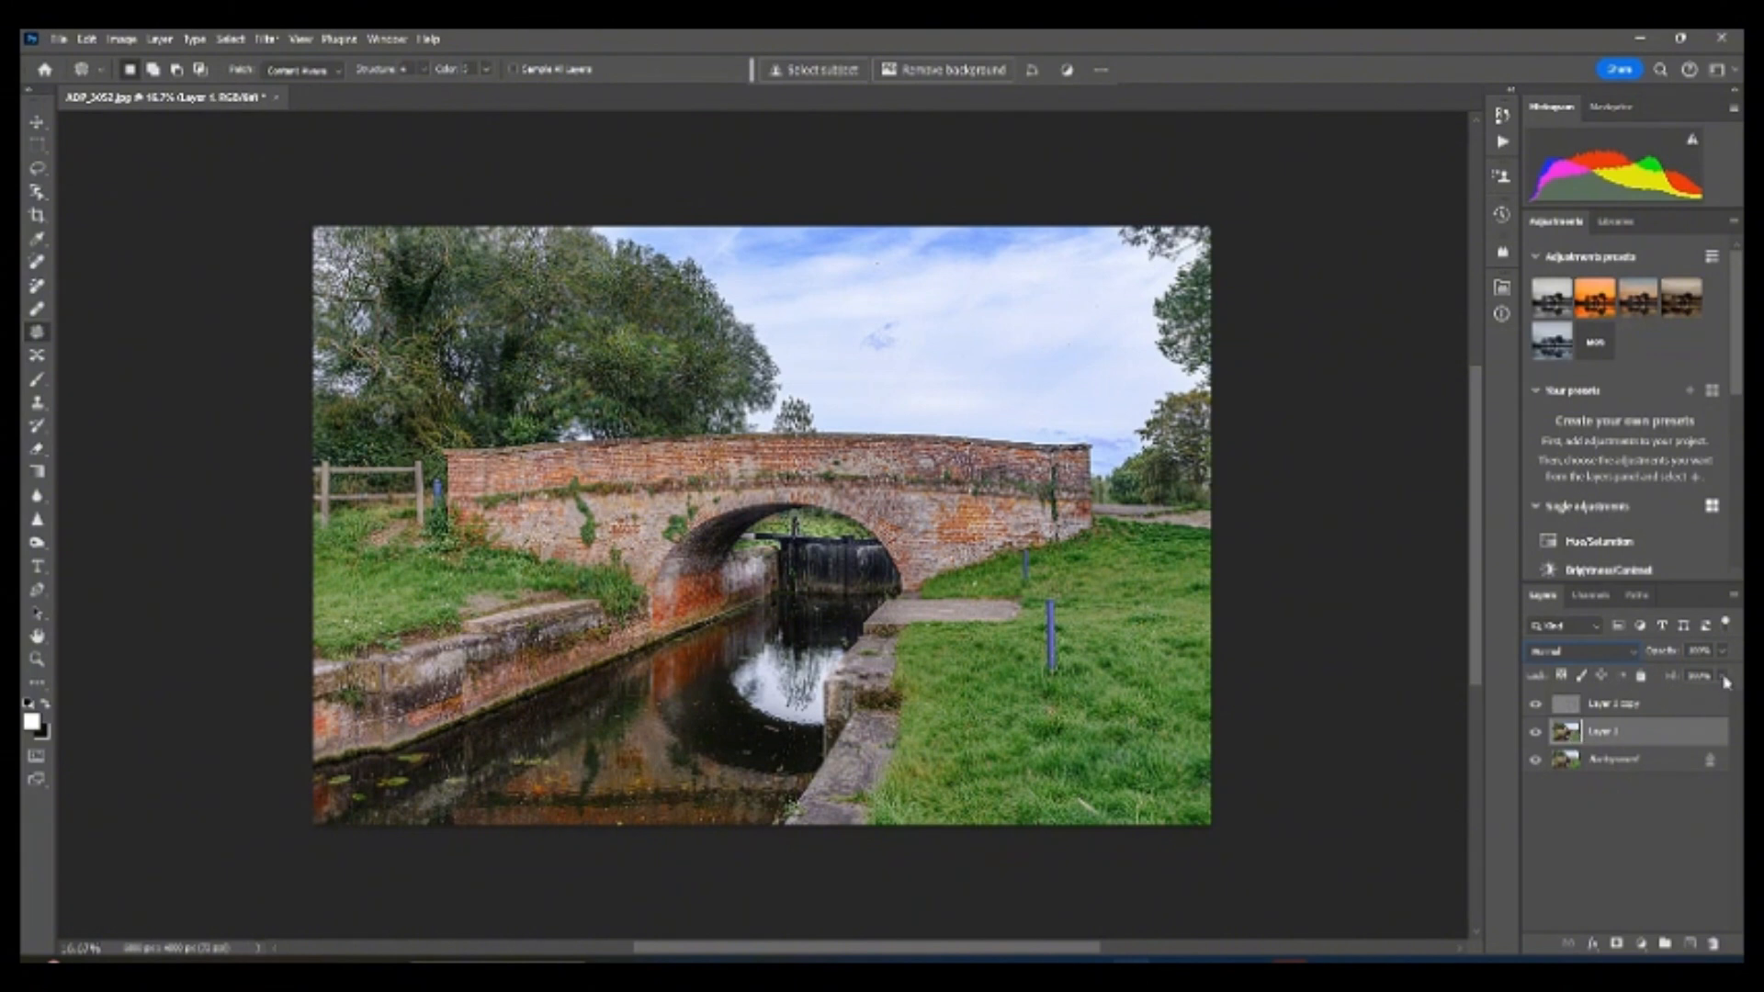
pyautogui.click(1724, 678)
pyautogui.click(38, 660)
pyautogui.click(833, 506)
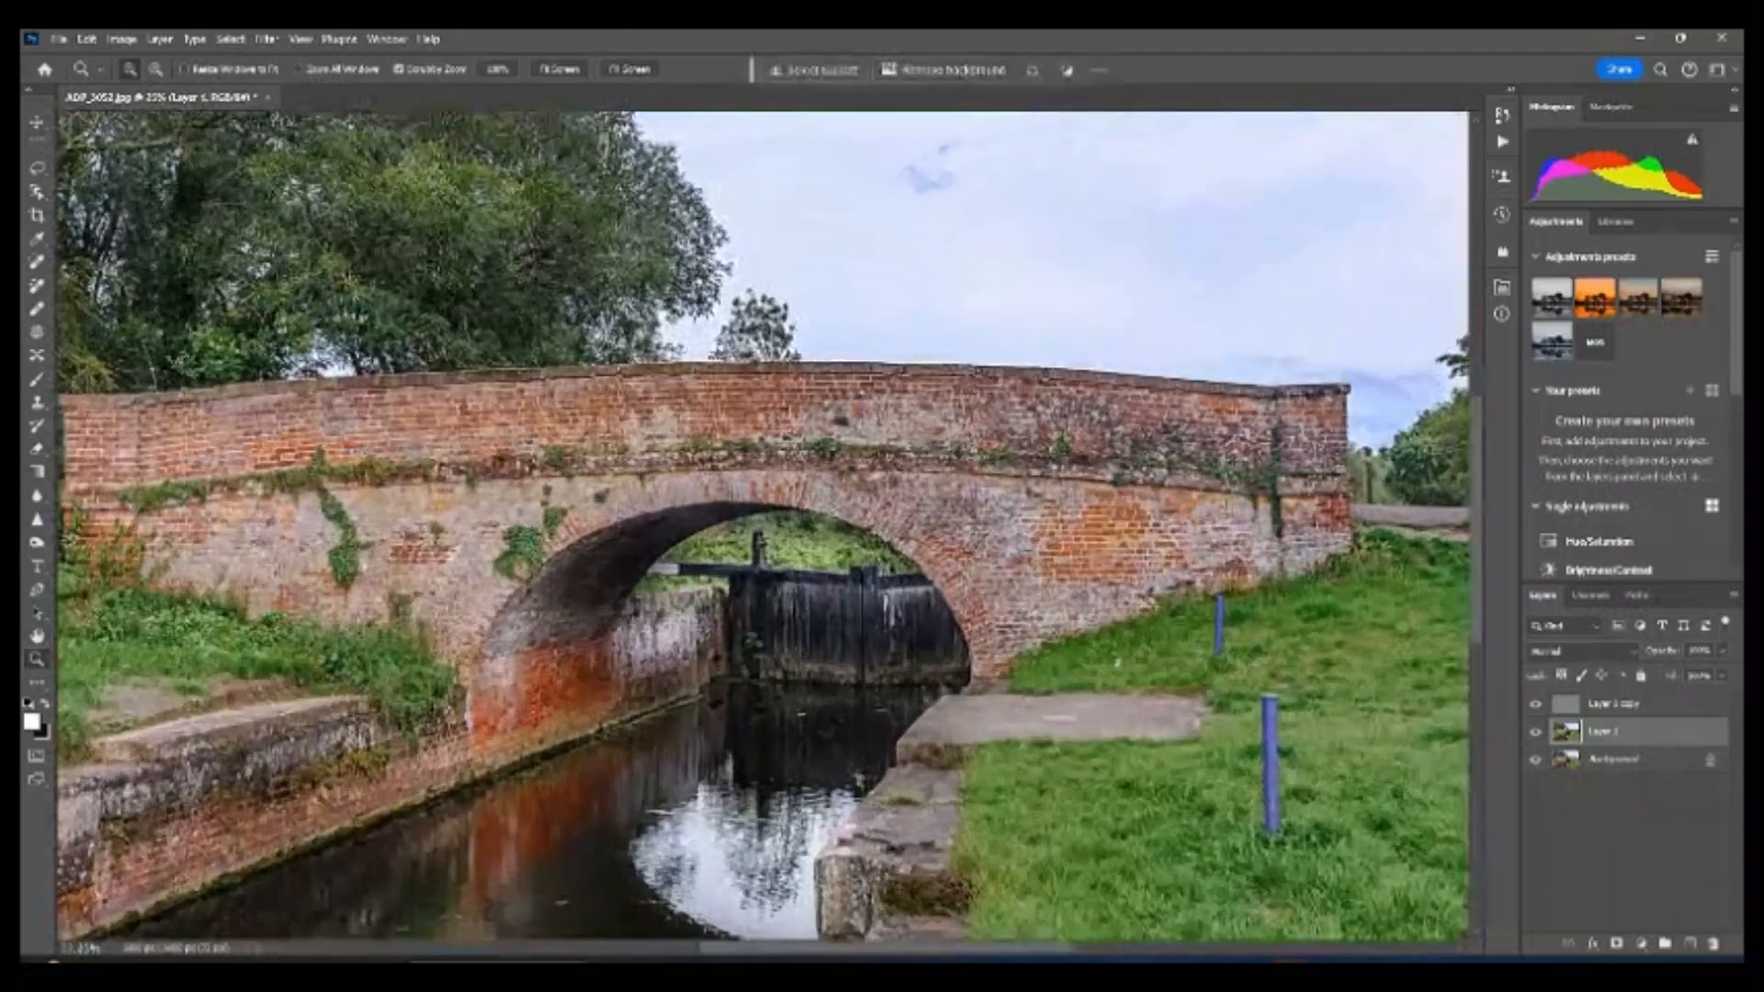
pyautogui.click(834, 507)
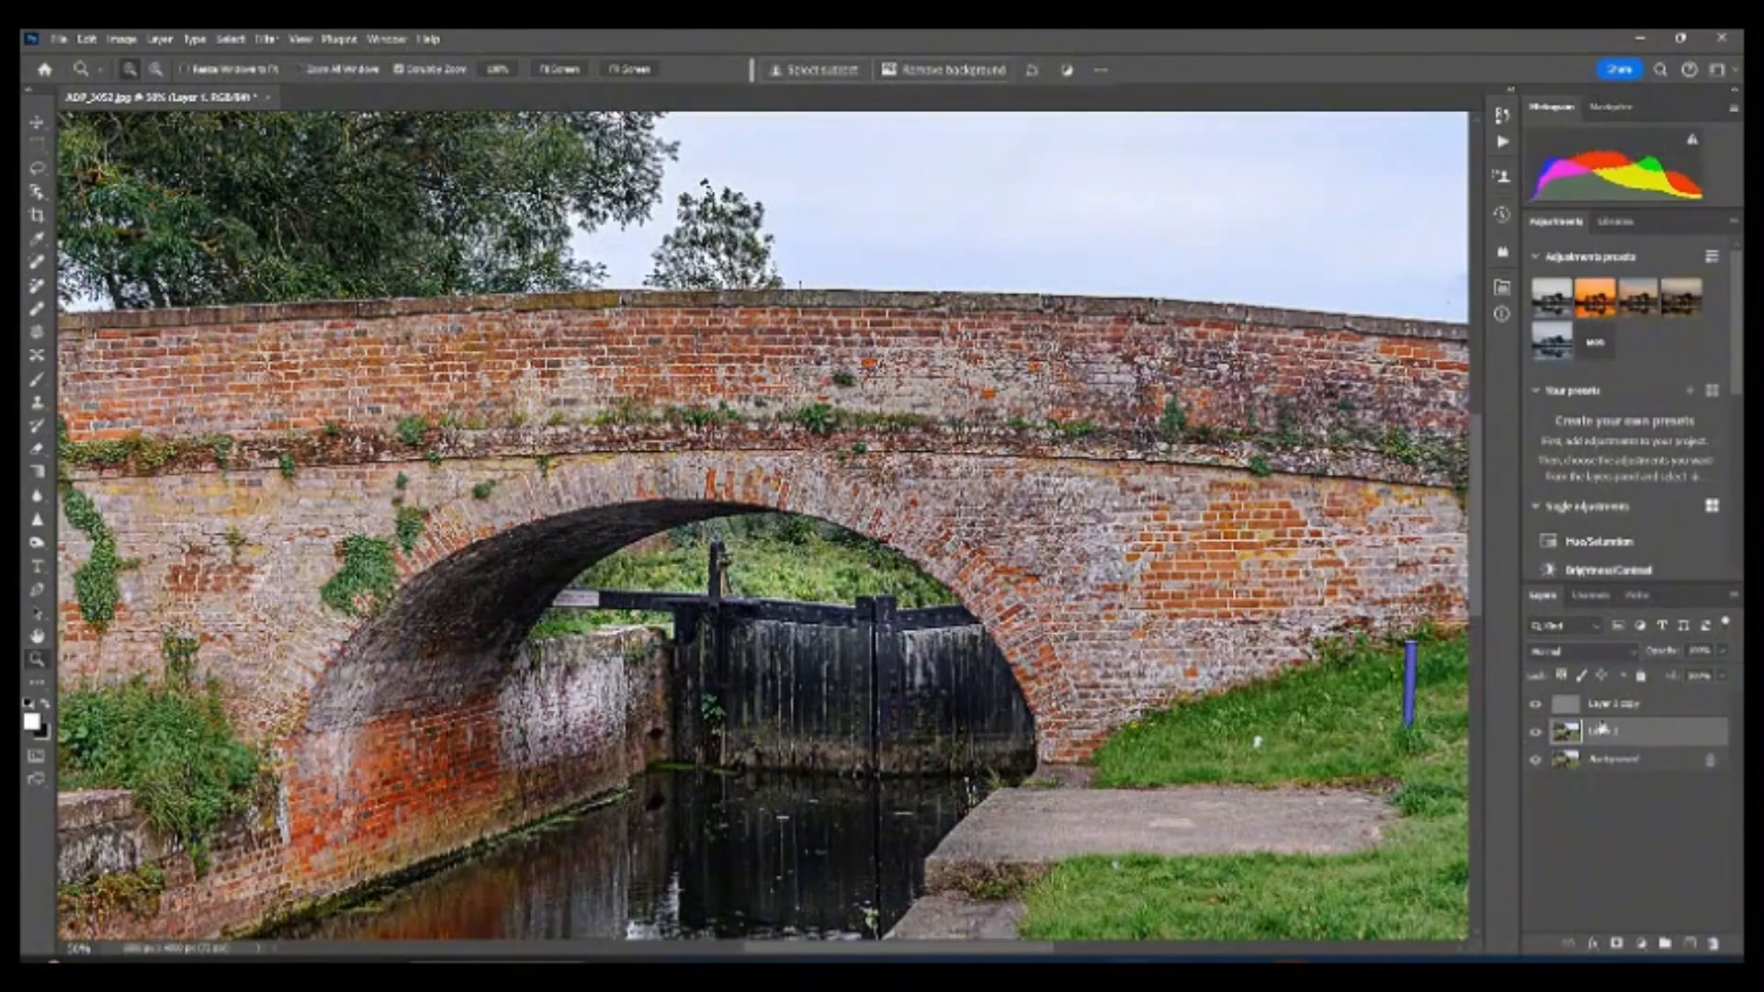
pyautogui.click(1715, 676)
pyautogui.moveTo(1725, 699); pyautogui.dragTo(1641, 701)
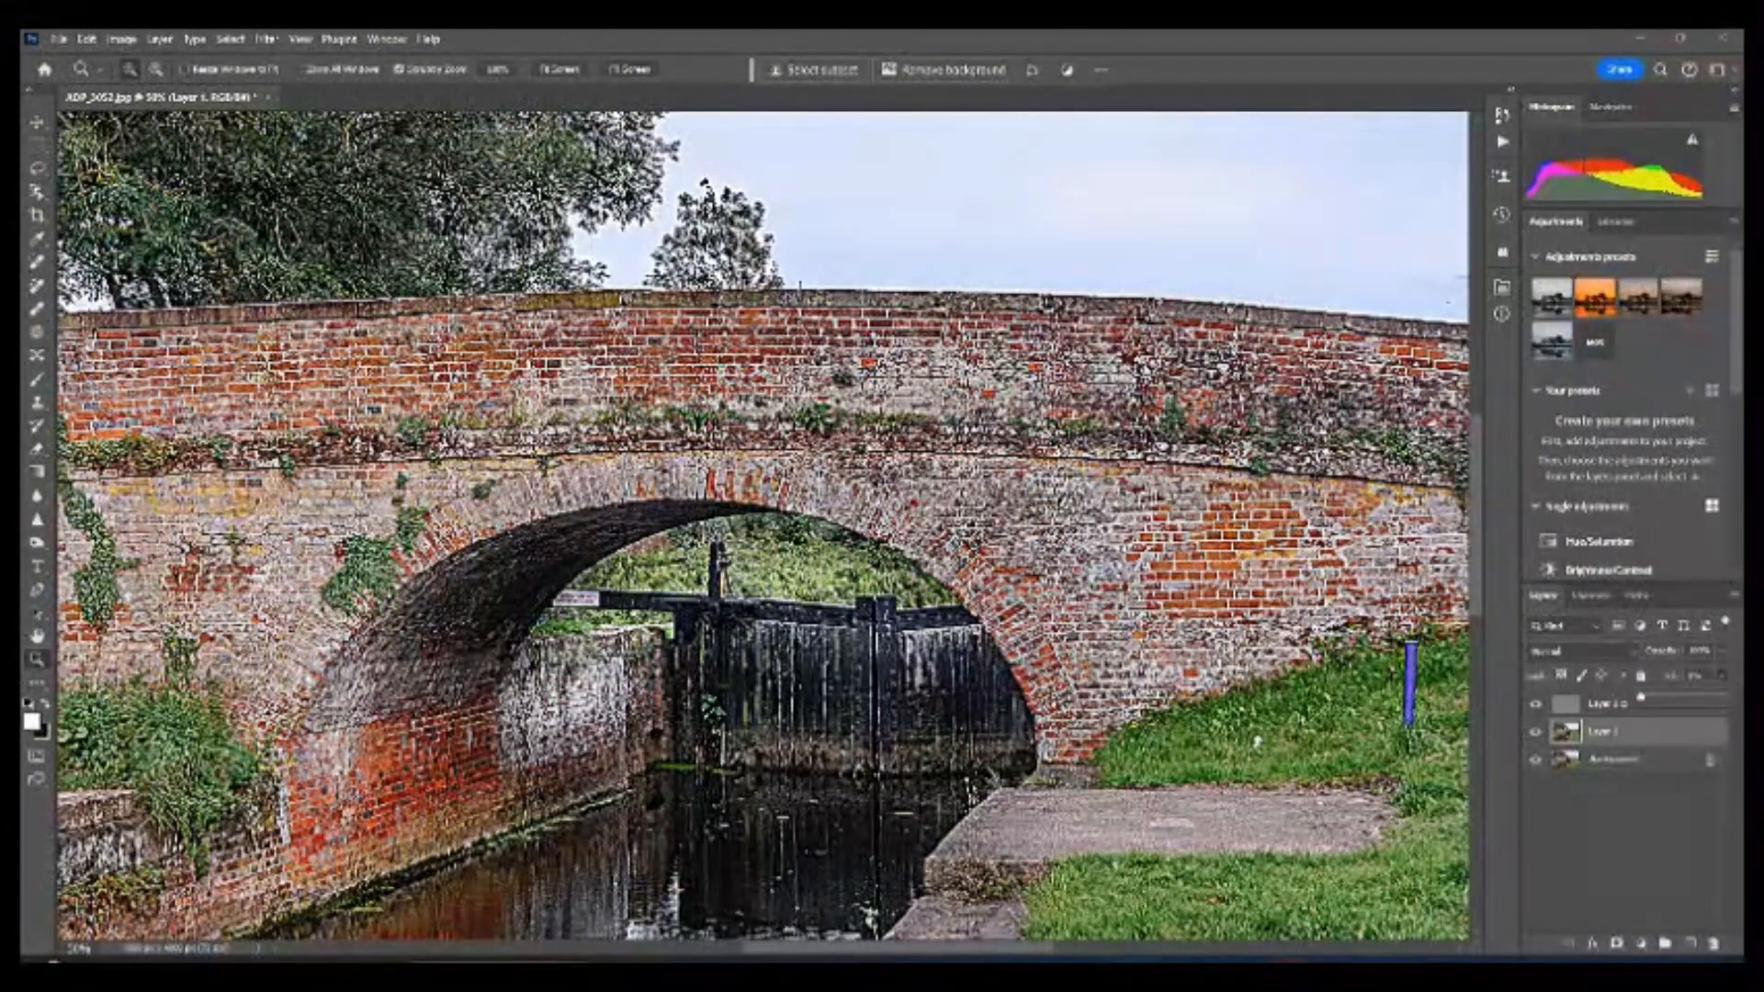
pyautogui.moveTo(1642, 700); pyautogui.dragTo(1711, 702)
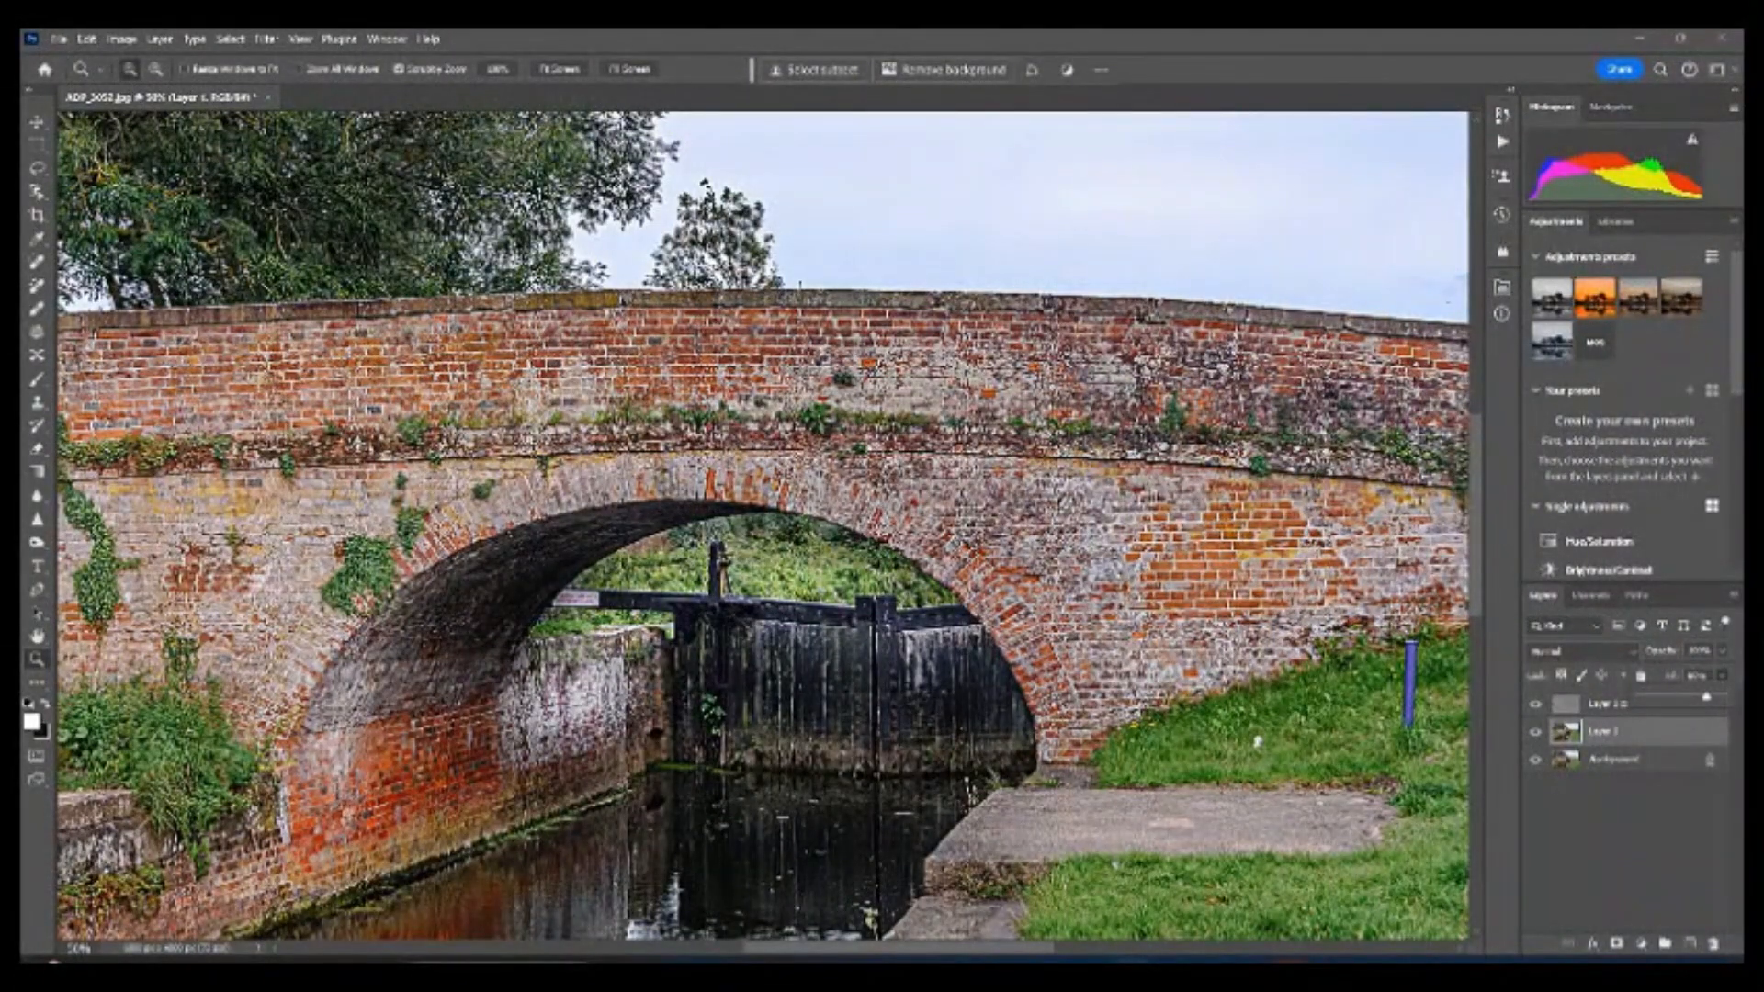
# - Stamp all visible layers into a new layer above Layer 1 copy, and hide Layer 1 copy and Layer 1
pyautogui.click(1569, 710)
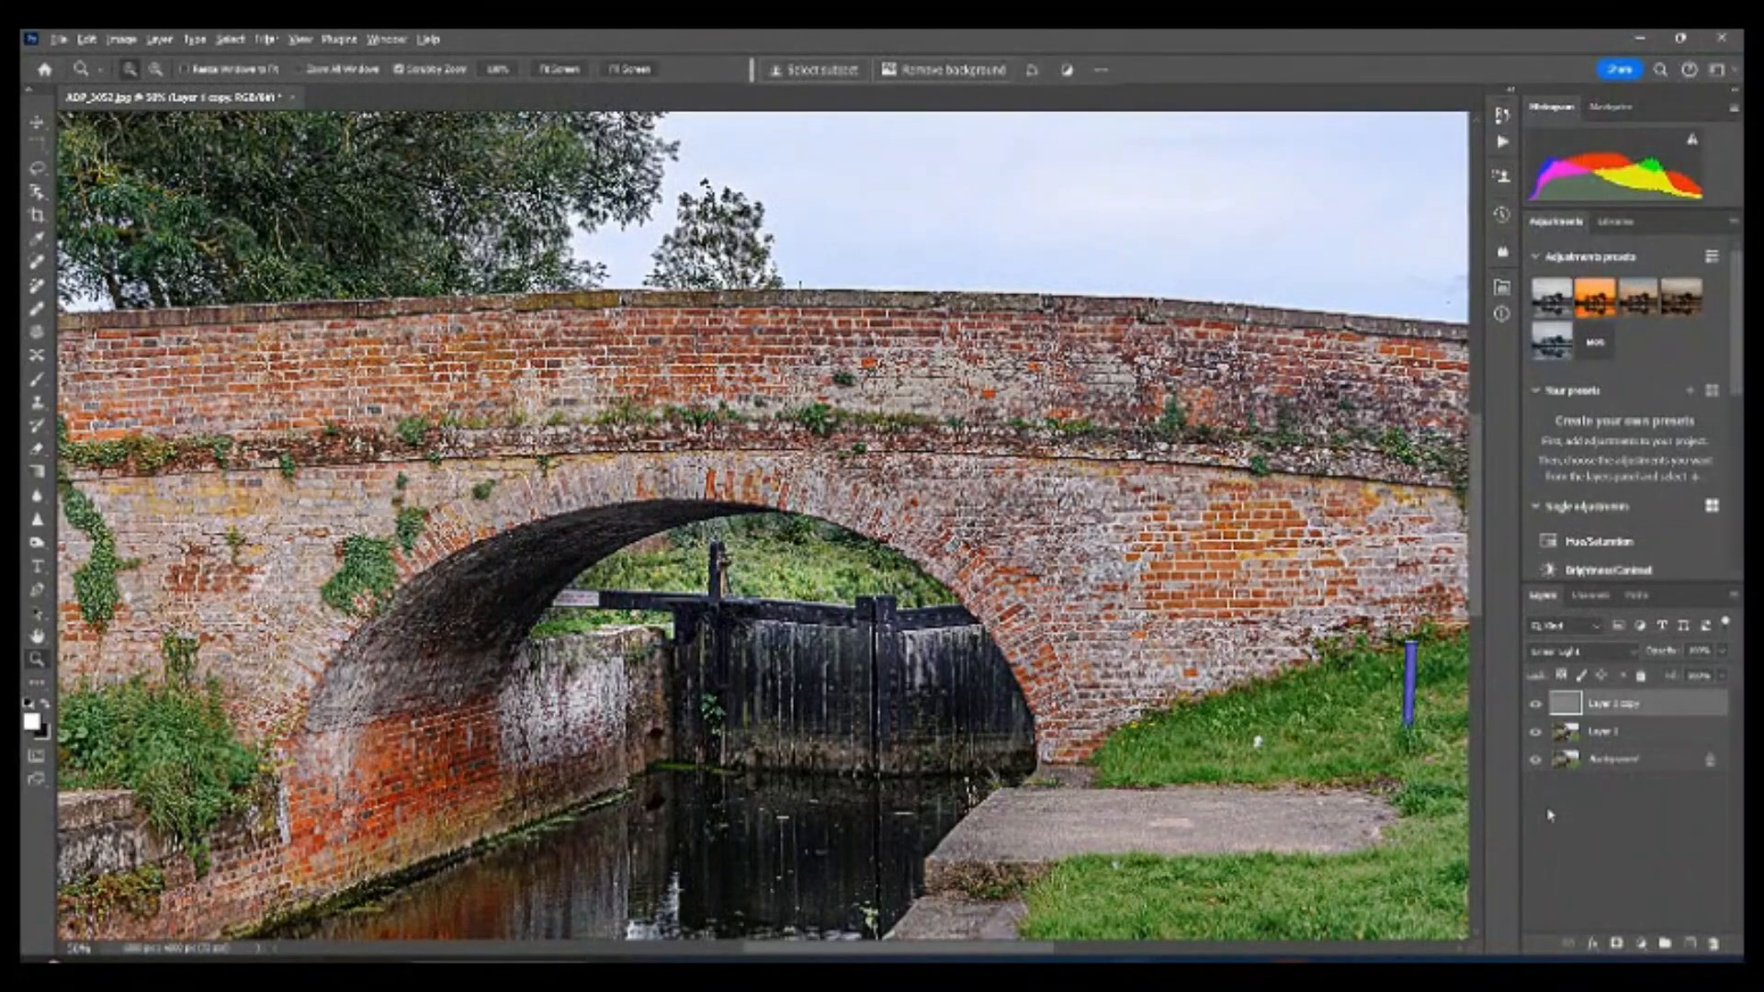
pyautogui.hotkey('ctrl', 'shift', 'alt', 'e')
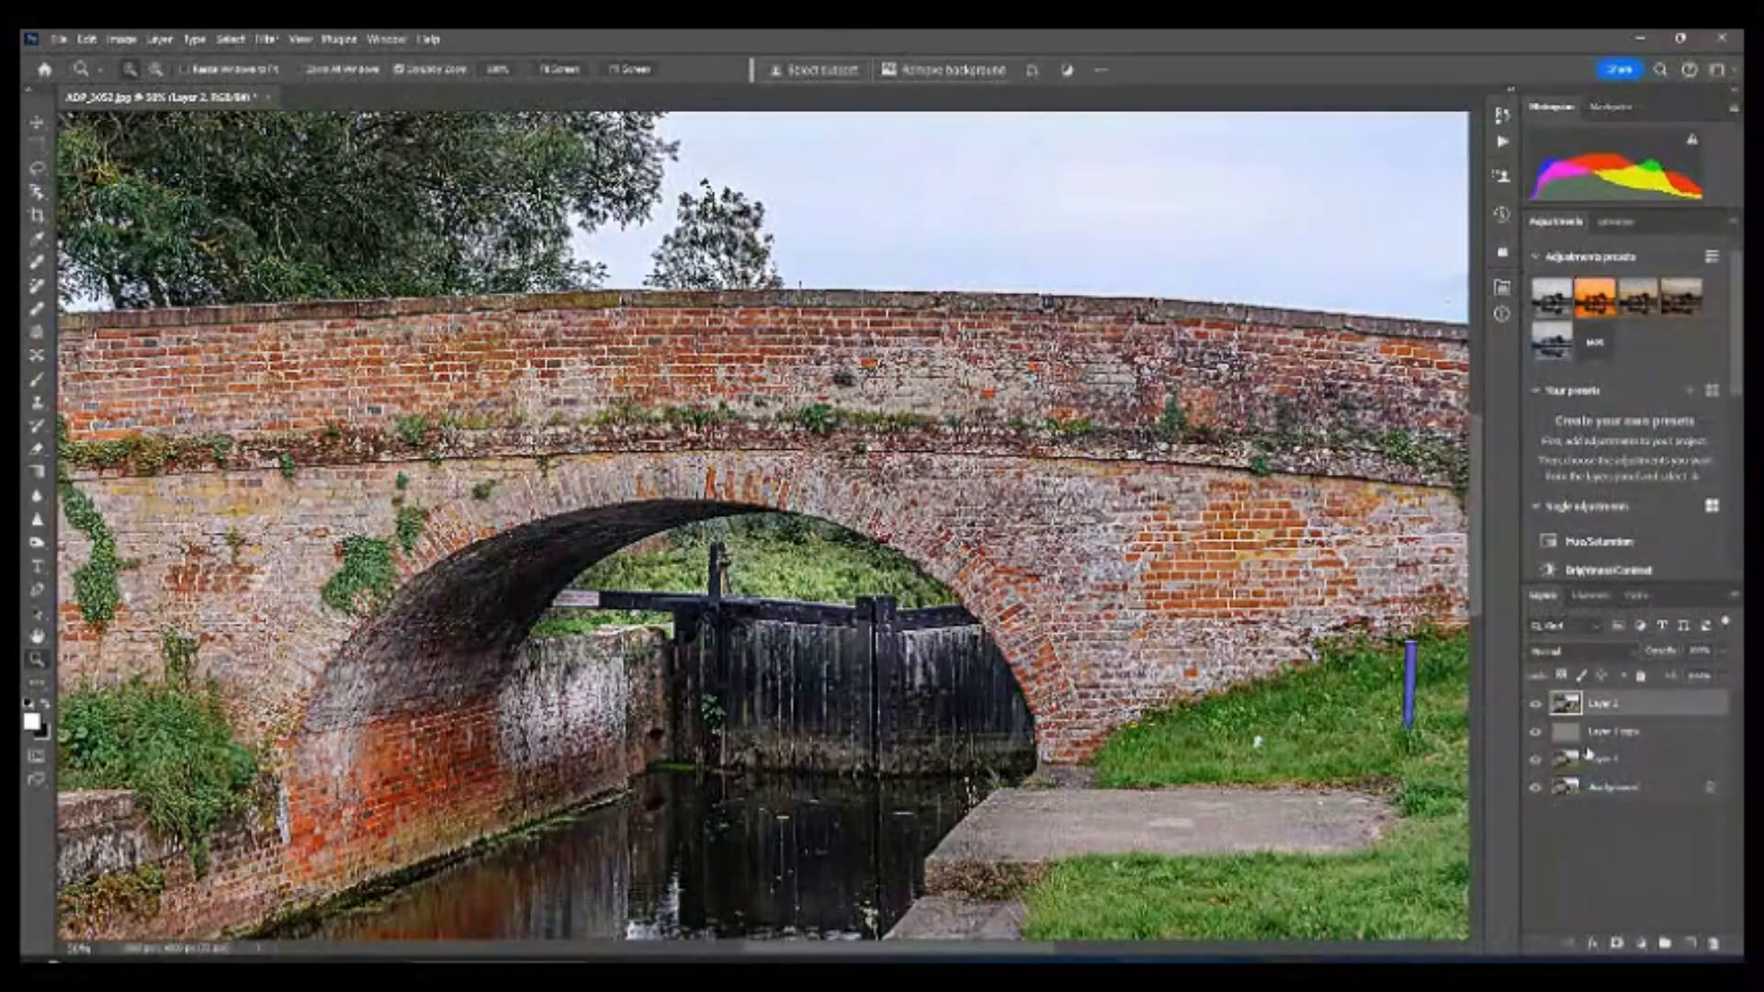
pyautogui.click(1535, 732)
pyautogui.click(1535, 760)
# - Toggle the visibility of the stamped Layer 2 to compare the sharpened bridge with the original
pyautogui.click(1536, 705)
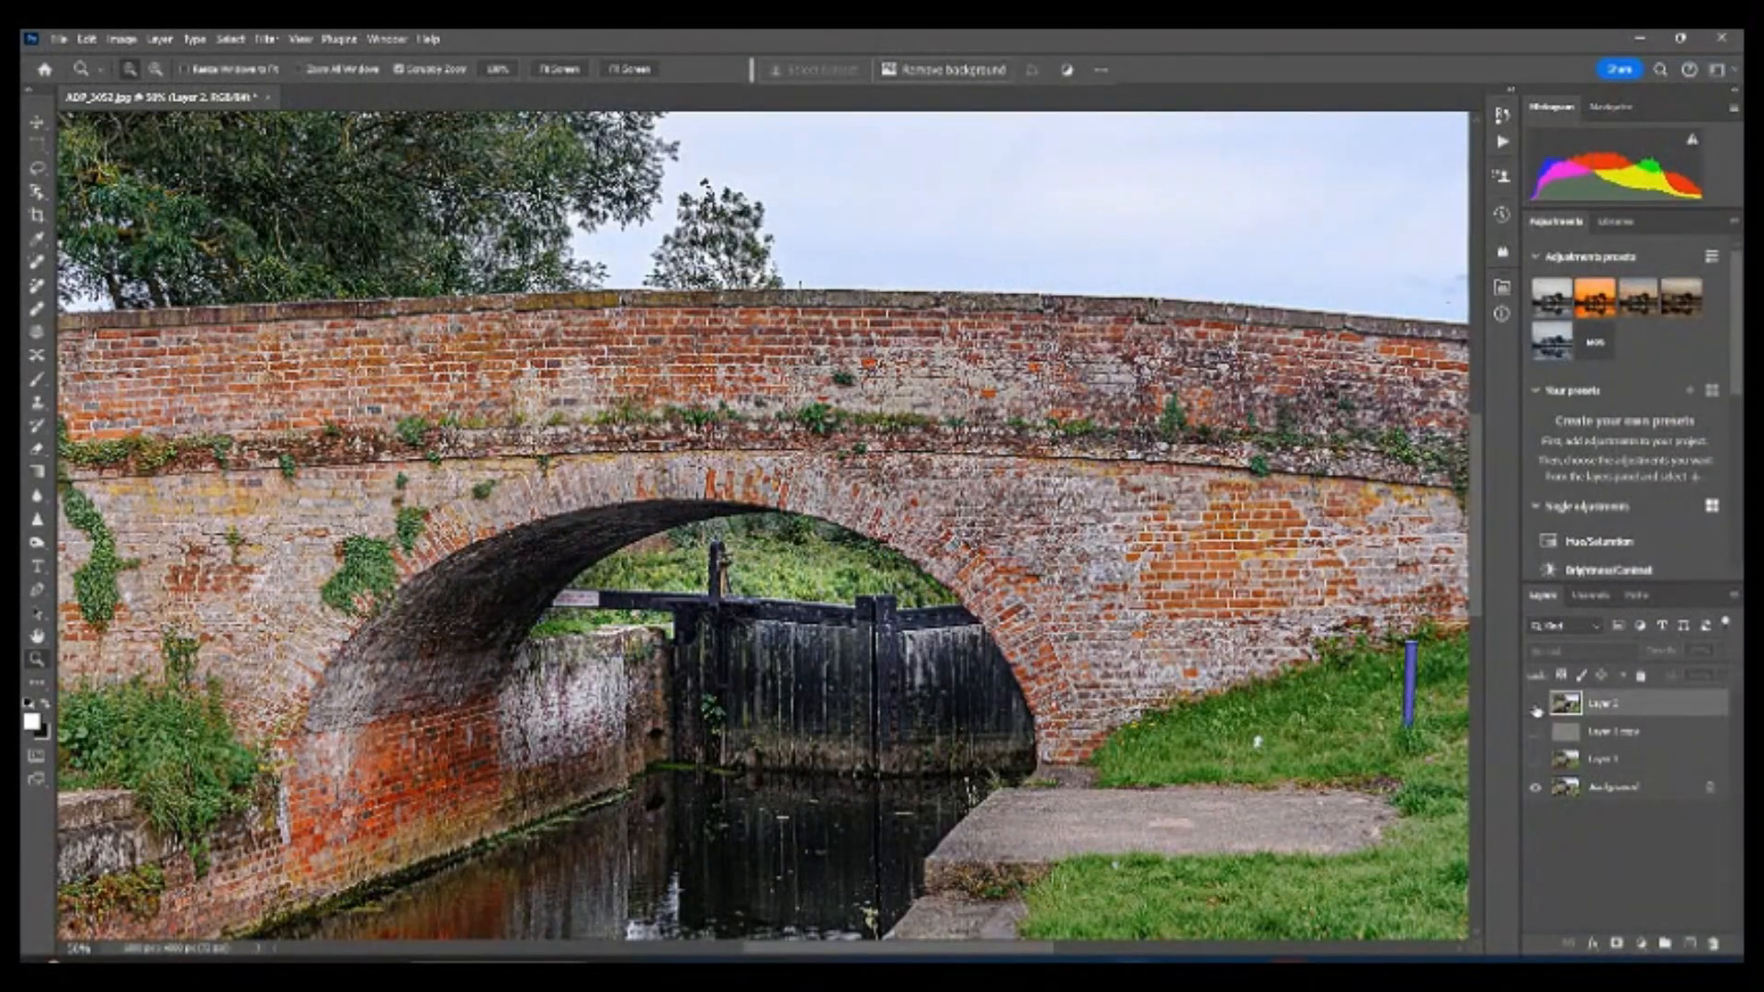
pyautogui.click(1536, 706)
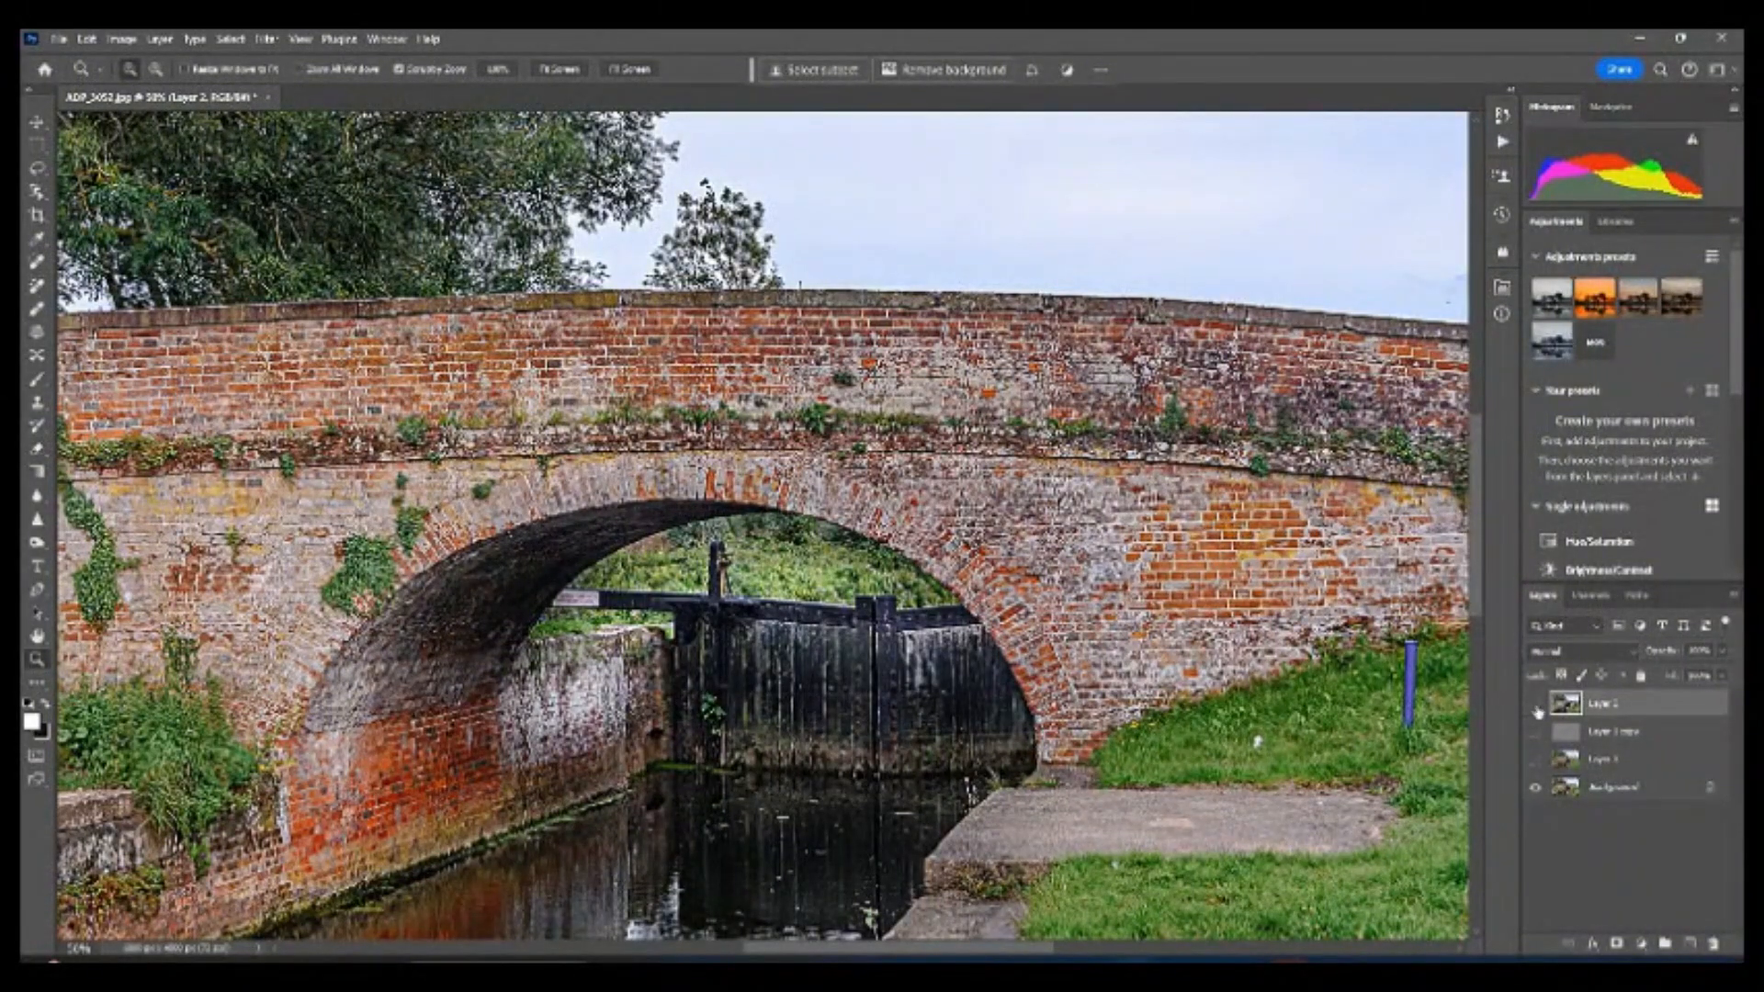
pyautogui.click(1537, 712)
pyautogui.click(1536, 708)
# - Add a layer mask to Layer 2 and invert it to black to hide the sharpening
pyautogui.click(1616, 947)
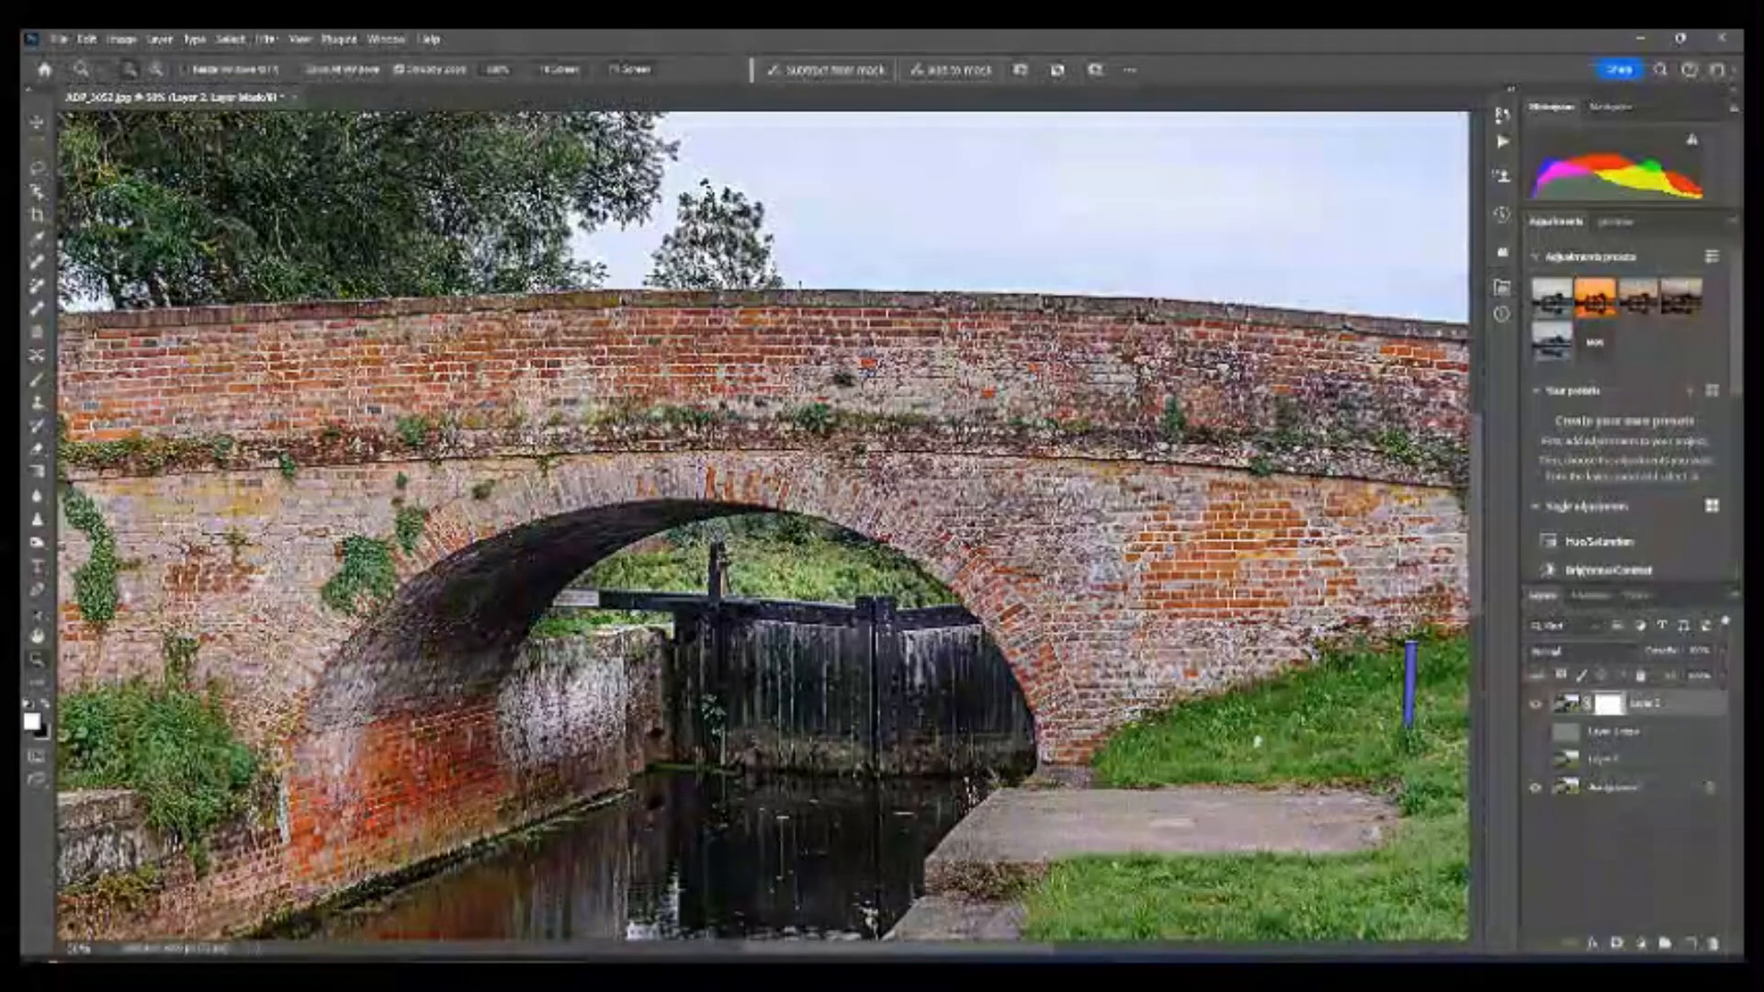
pyautogui.click(1535, 759)
pyautogui.hotkey('ctrl', 'i')
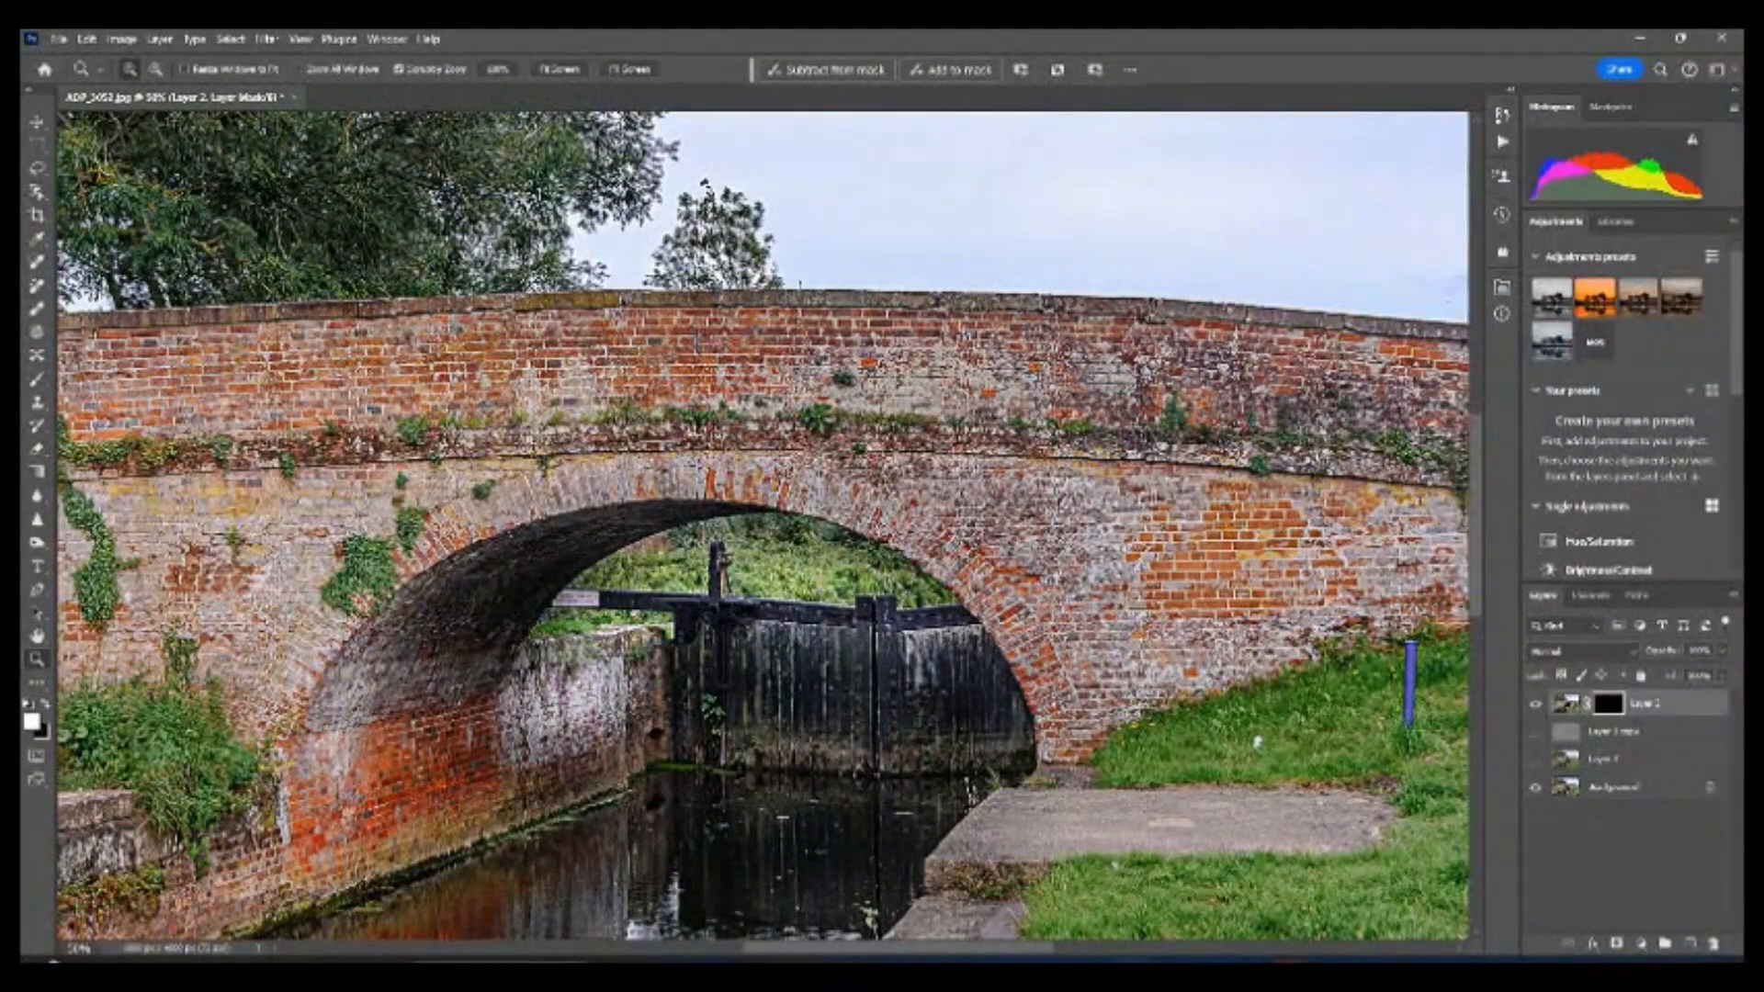
# - Paint white with the Brush tool on Layer 2's mask over the lock gate and the bridge's brickwork
pyautogui.click(37, 379)
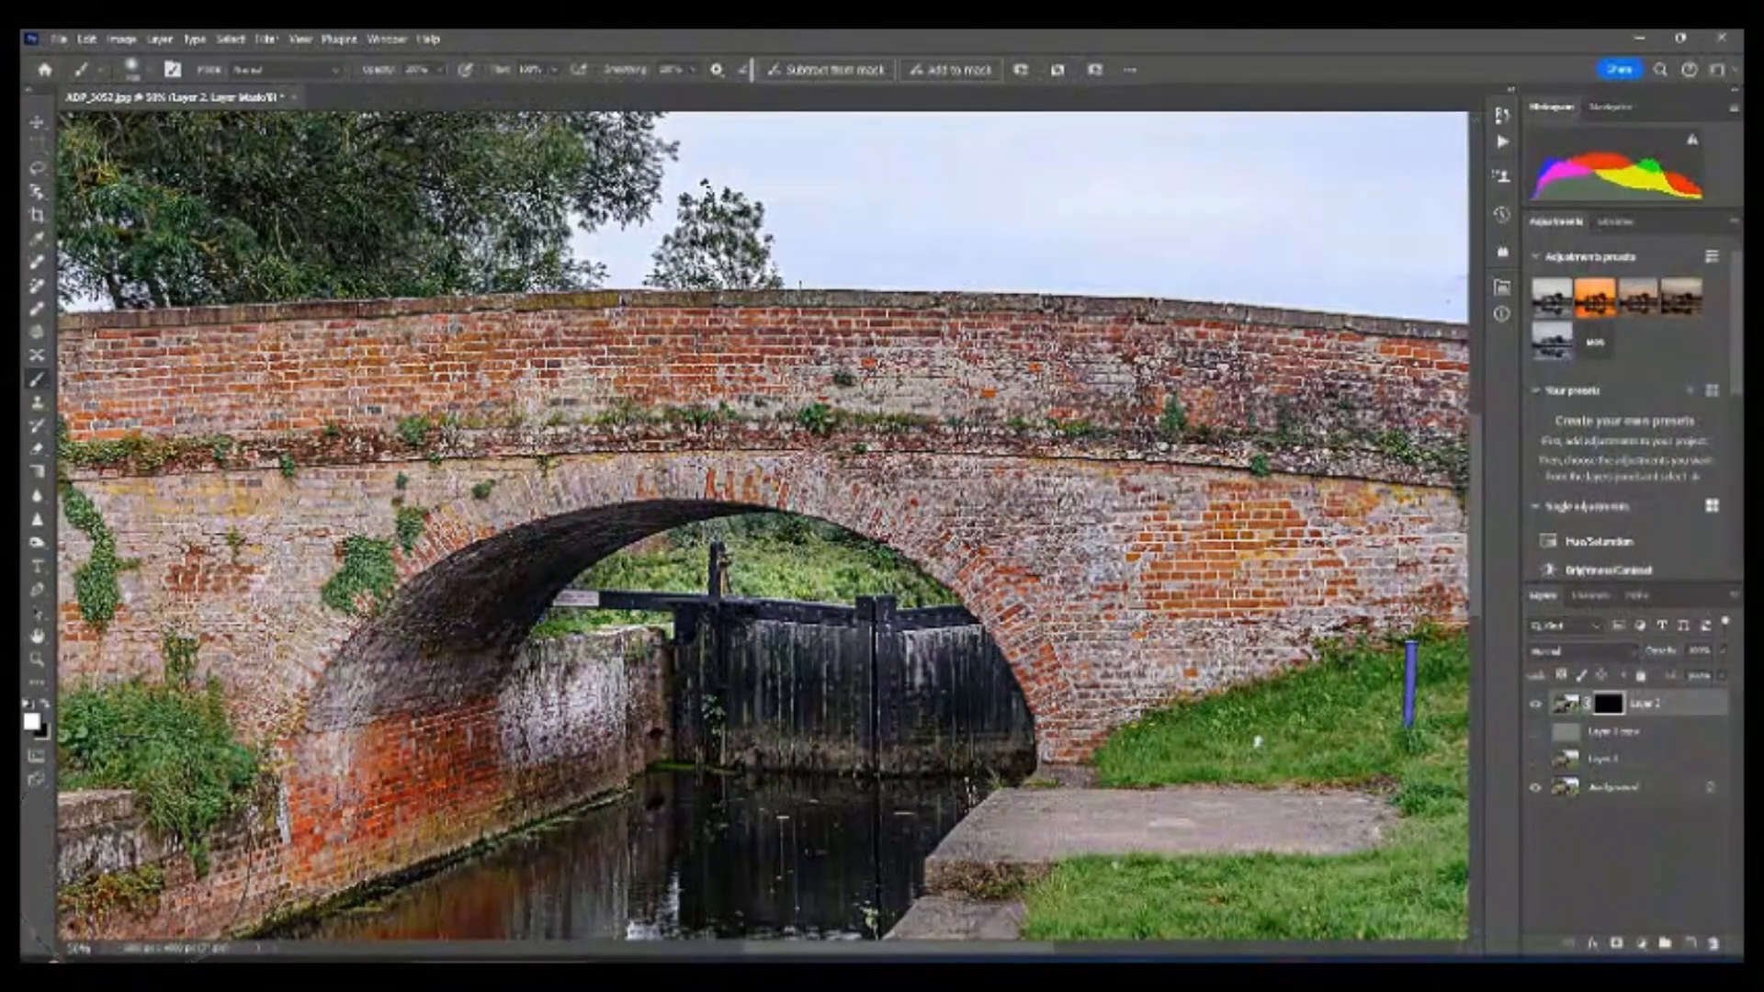
pyautogui.moveTo(708, 709); pyautogui.dragTo(914, 703)
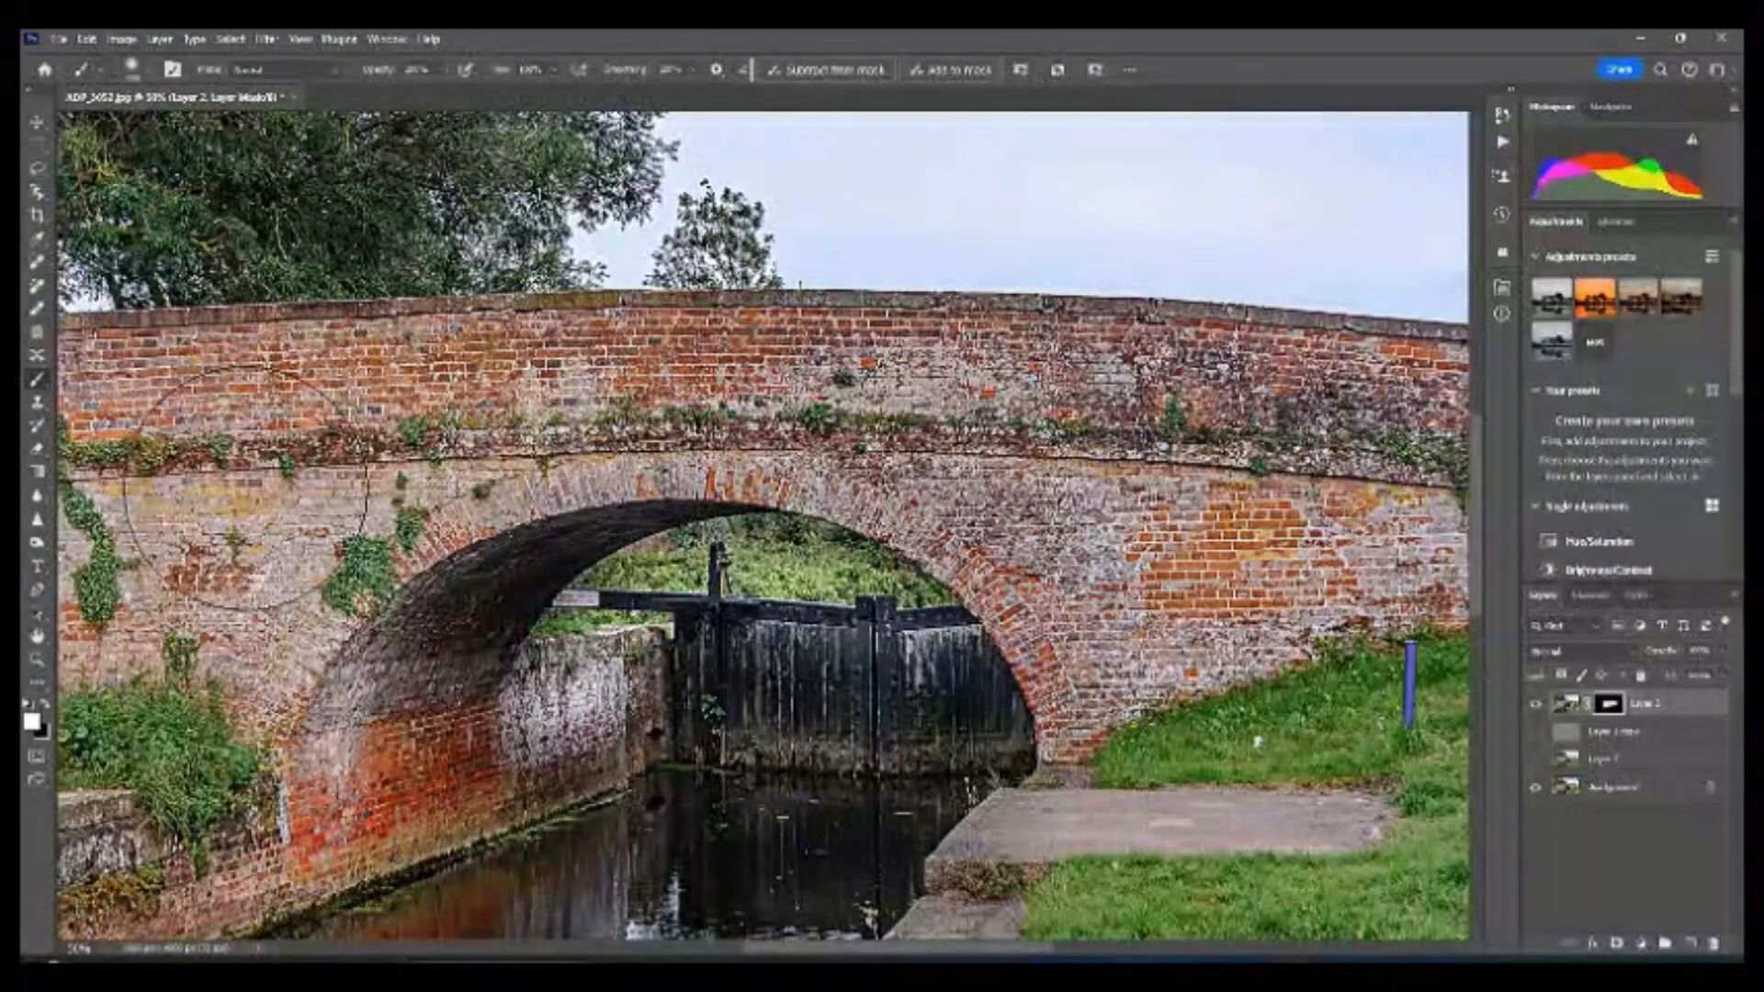
pyautogui.moveTo(1476, 545)
pyautogui.mouseDown()
pyautogui.moveTo(1484, 491)
pyautogui.moveTo(1491, 653)
pyautogui.moveTo(1494, 548)
pyautogui.mouseUp()
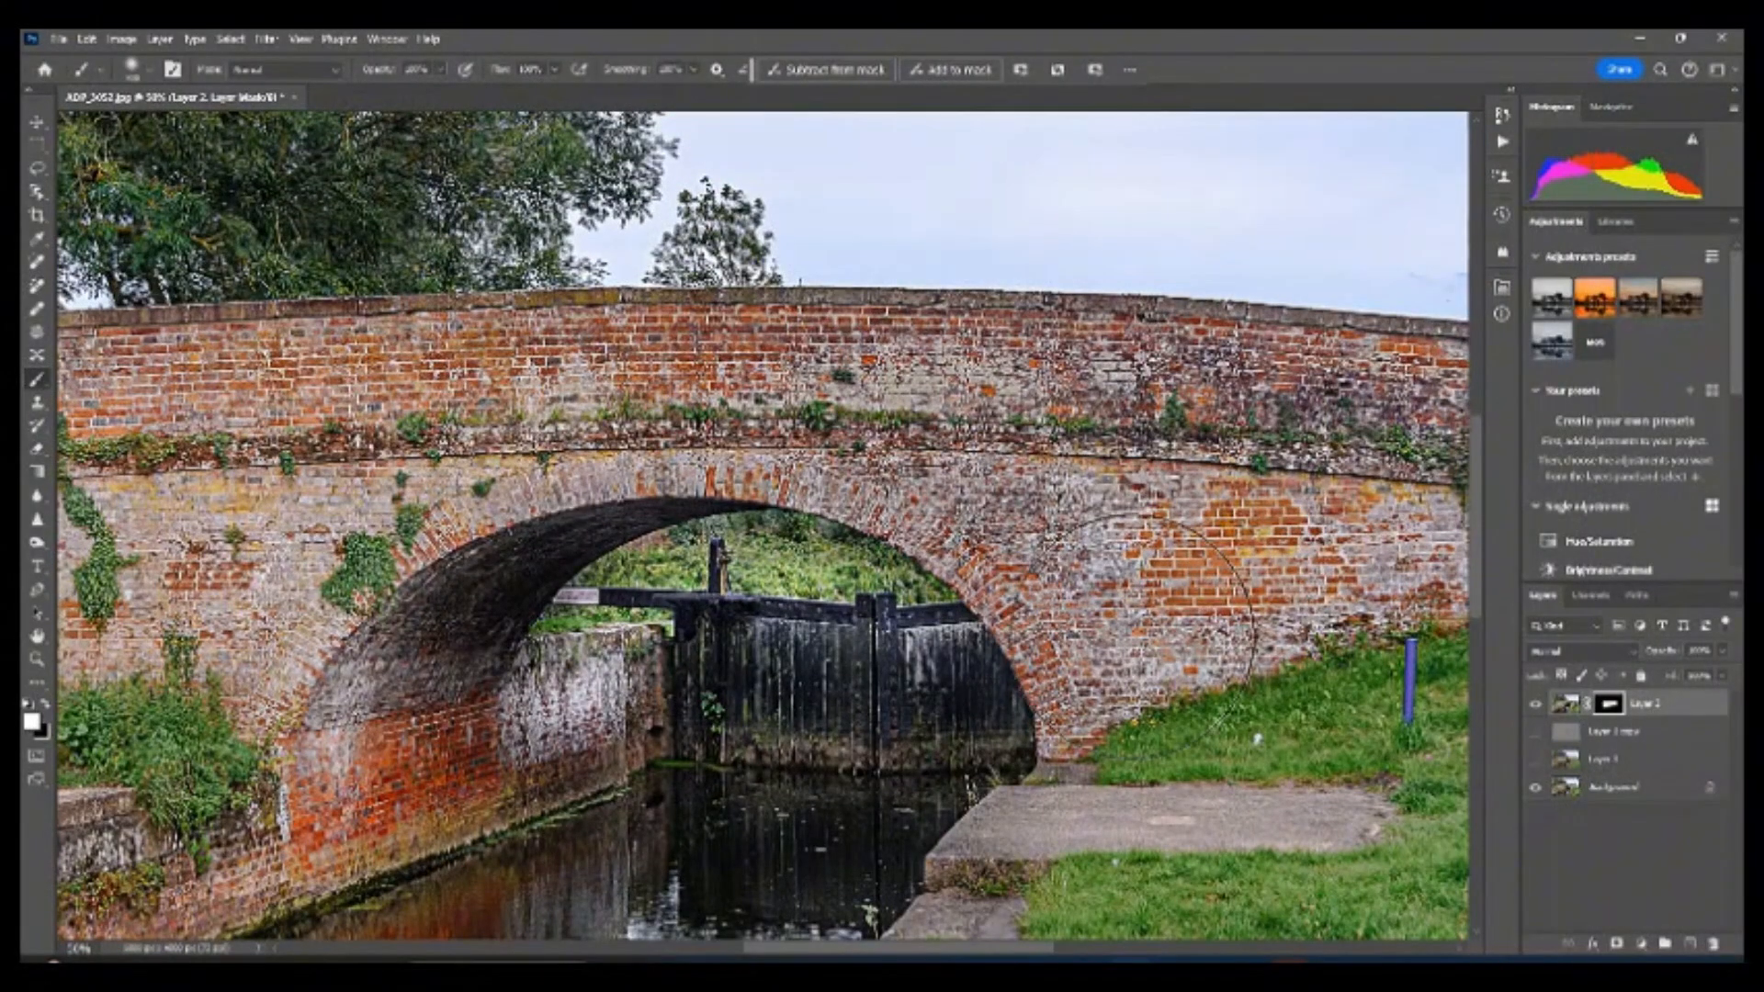
# - Toggle the masked Layer 2 off and on repeatedly to compare the selectively sharpened bridge with the original
pyautogui.click(1535, 706)
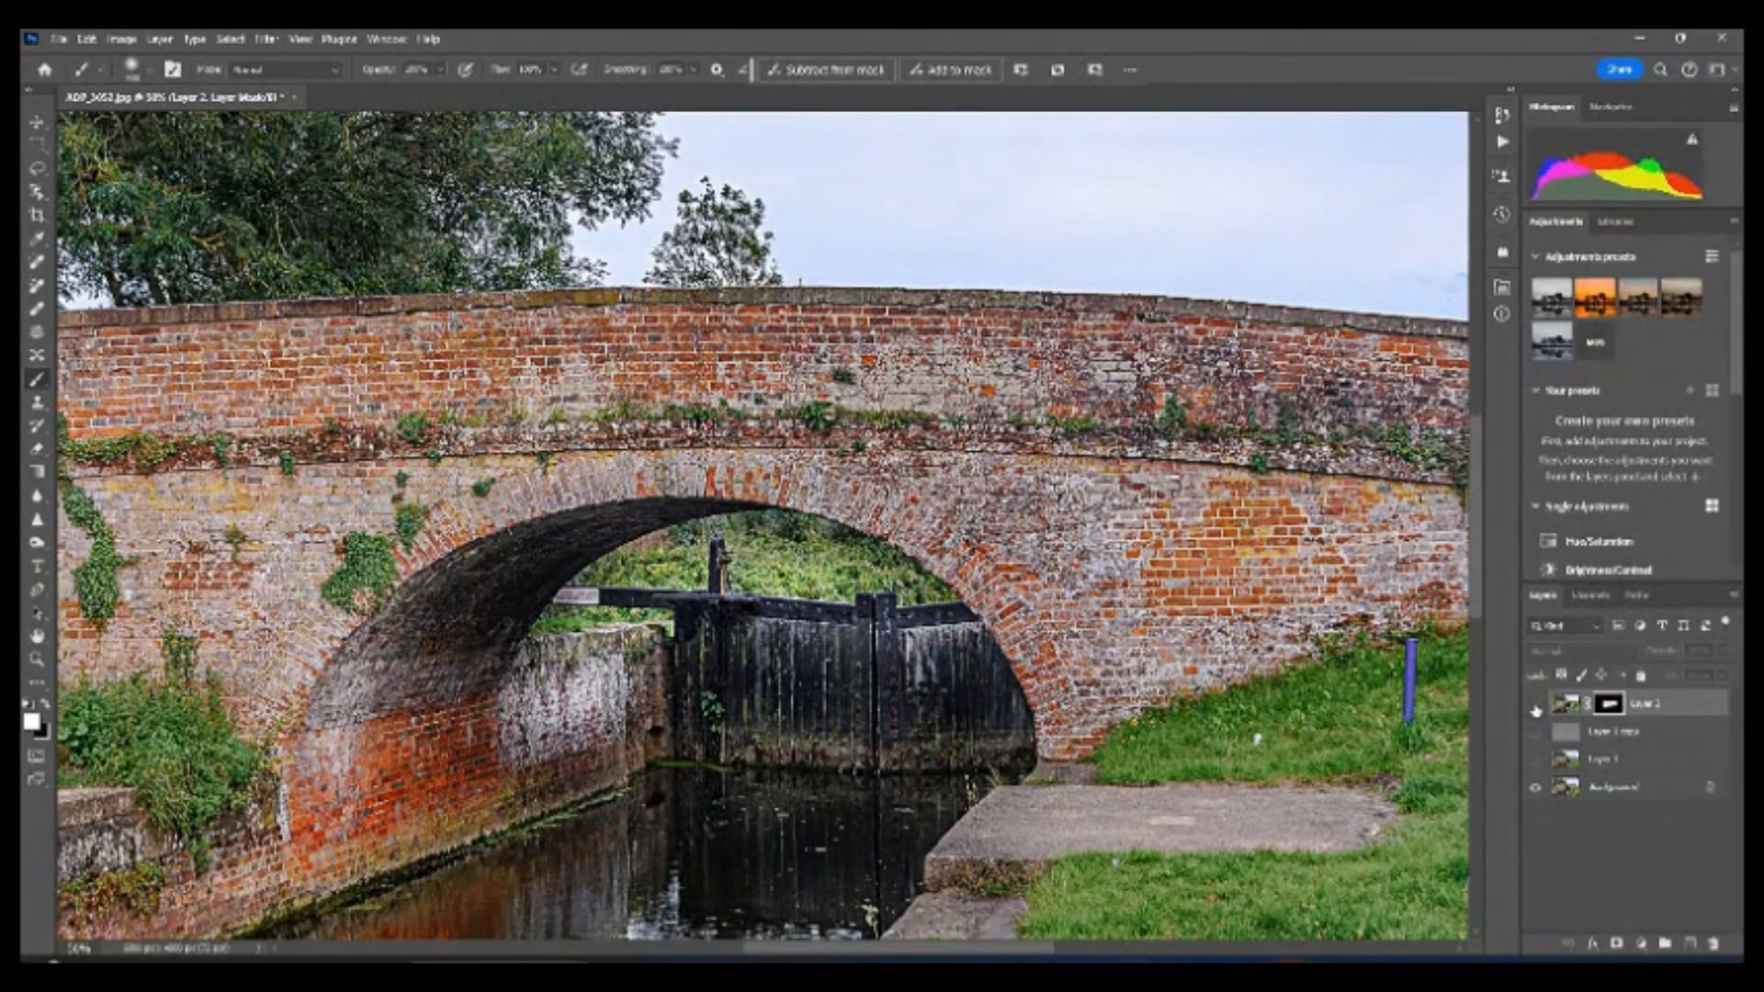
pyautogui.click(1535, 706)
pyautogui.click(1537, 705)
pyautogui.click(1537, 706)
pyautogui.click(1537, 705)
pyautogui.click(1537, 708)
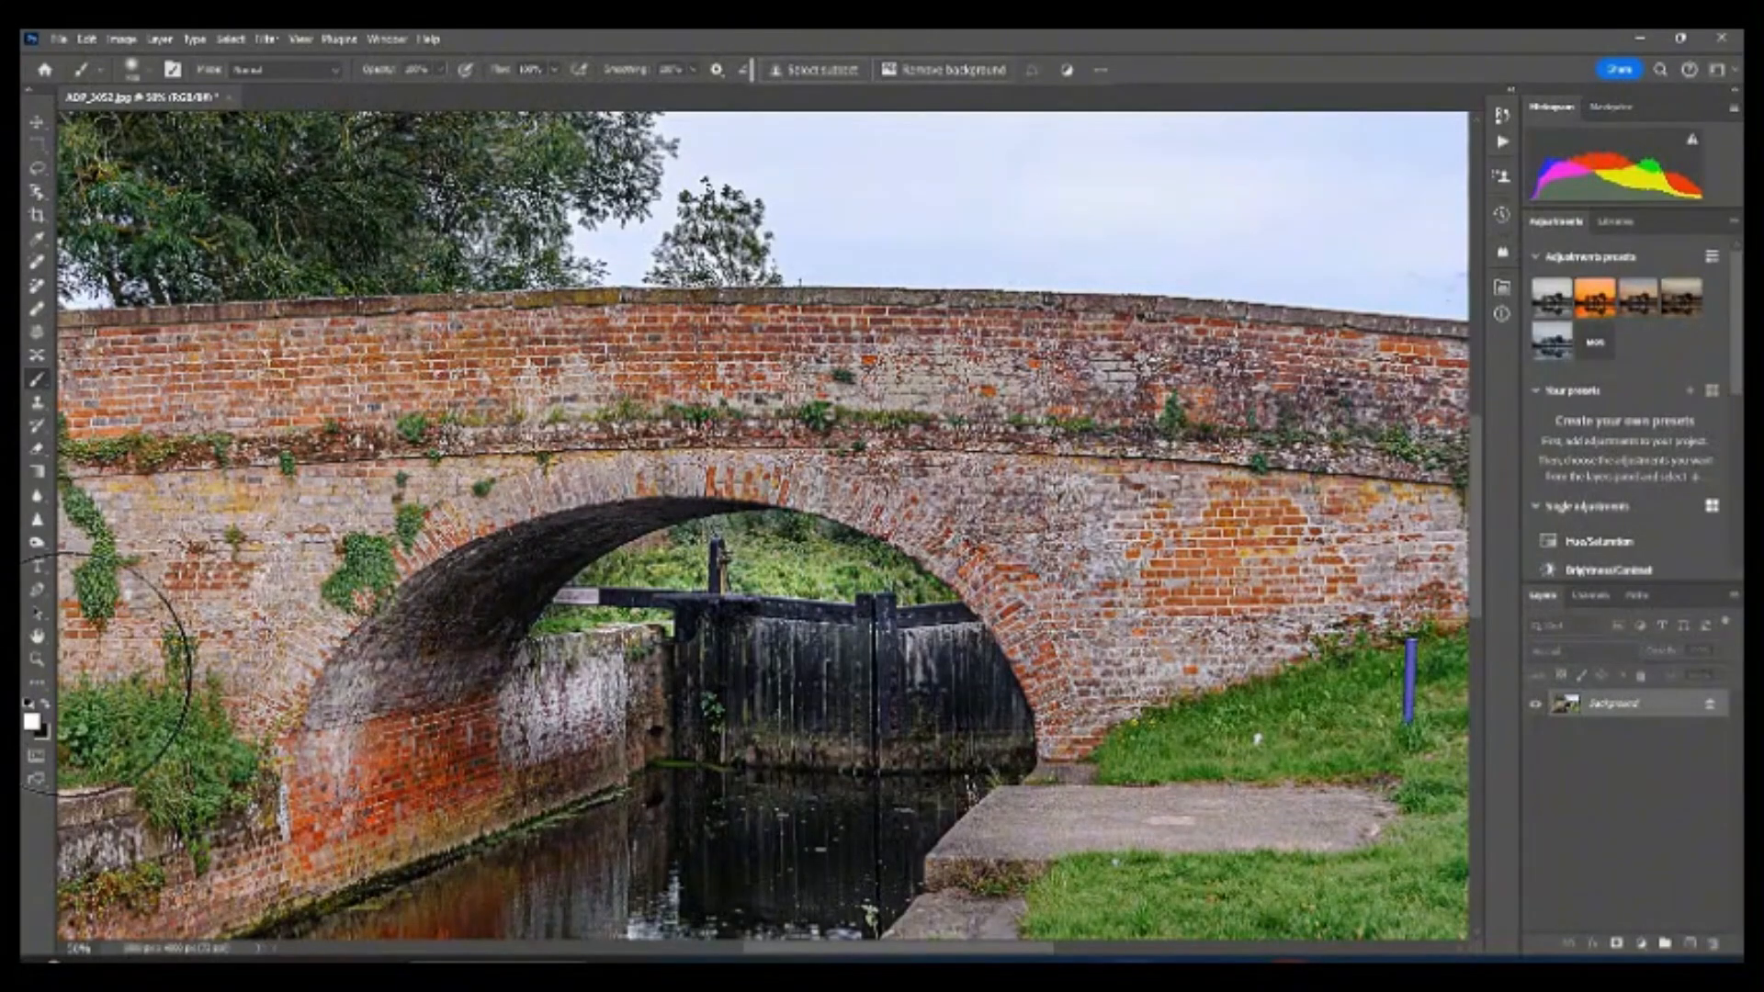
# - Fit the whole photo in the window to review the sharpened image
pyautogui.click(37, 659)
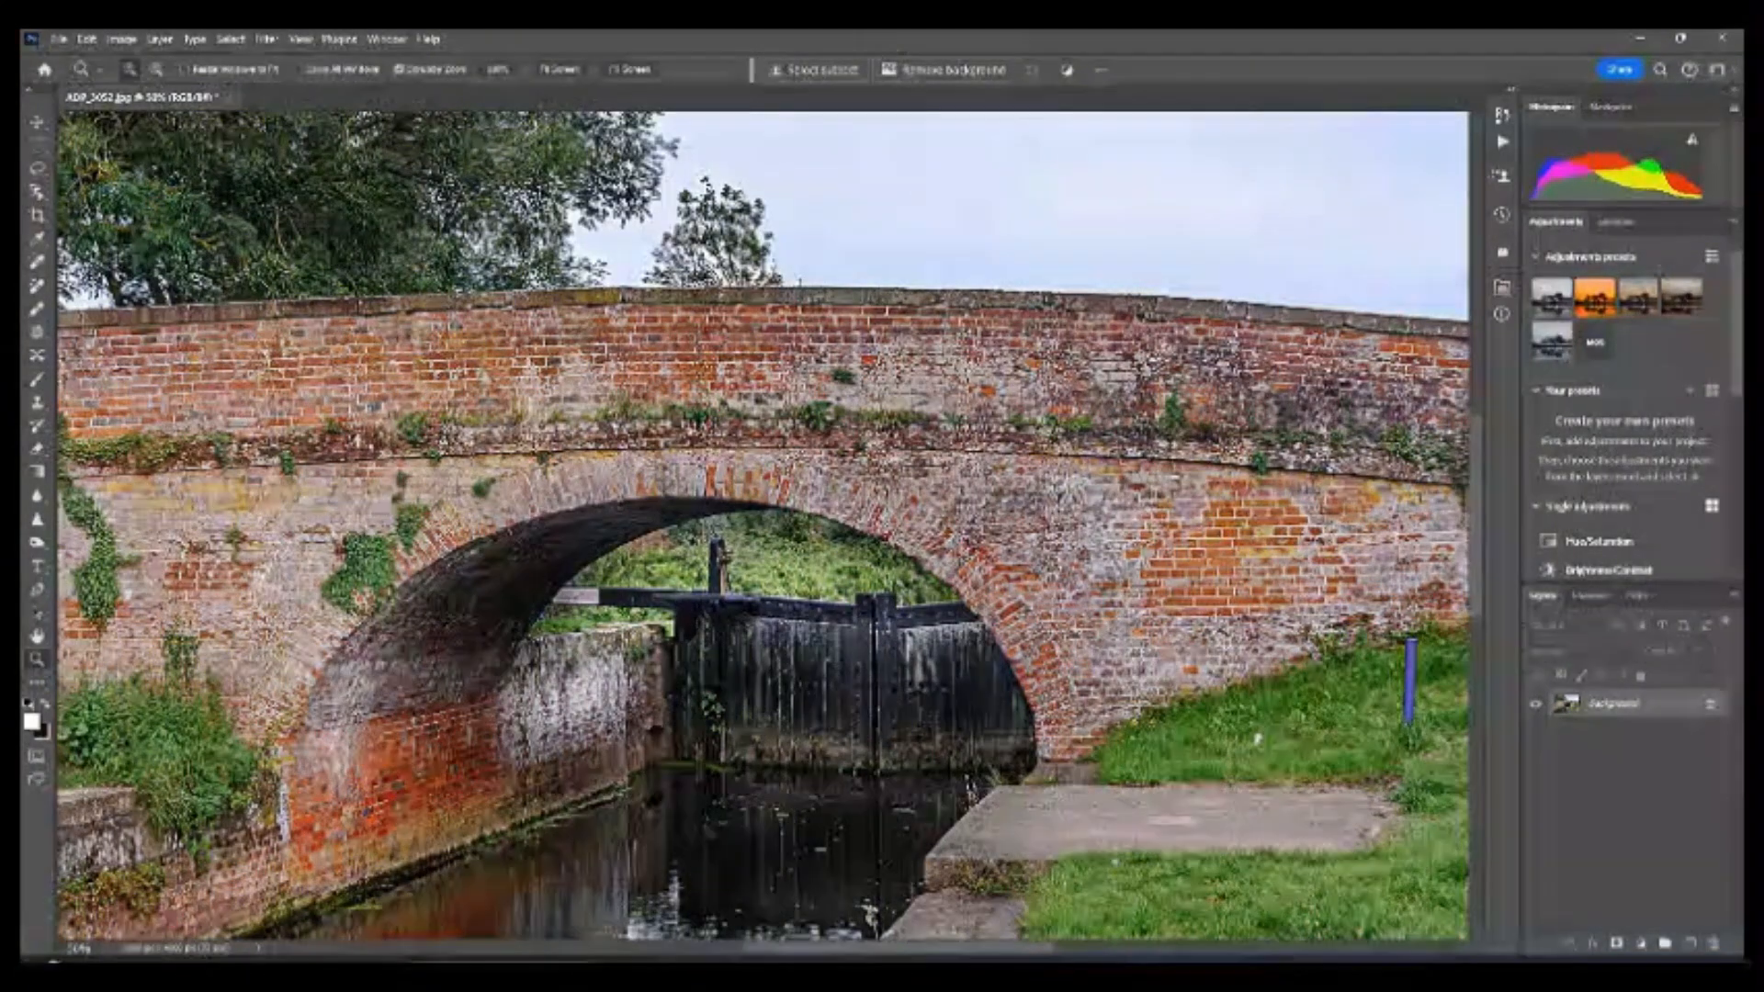
pyautogui.click(558, 69)
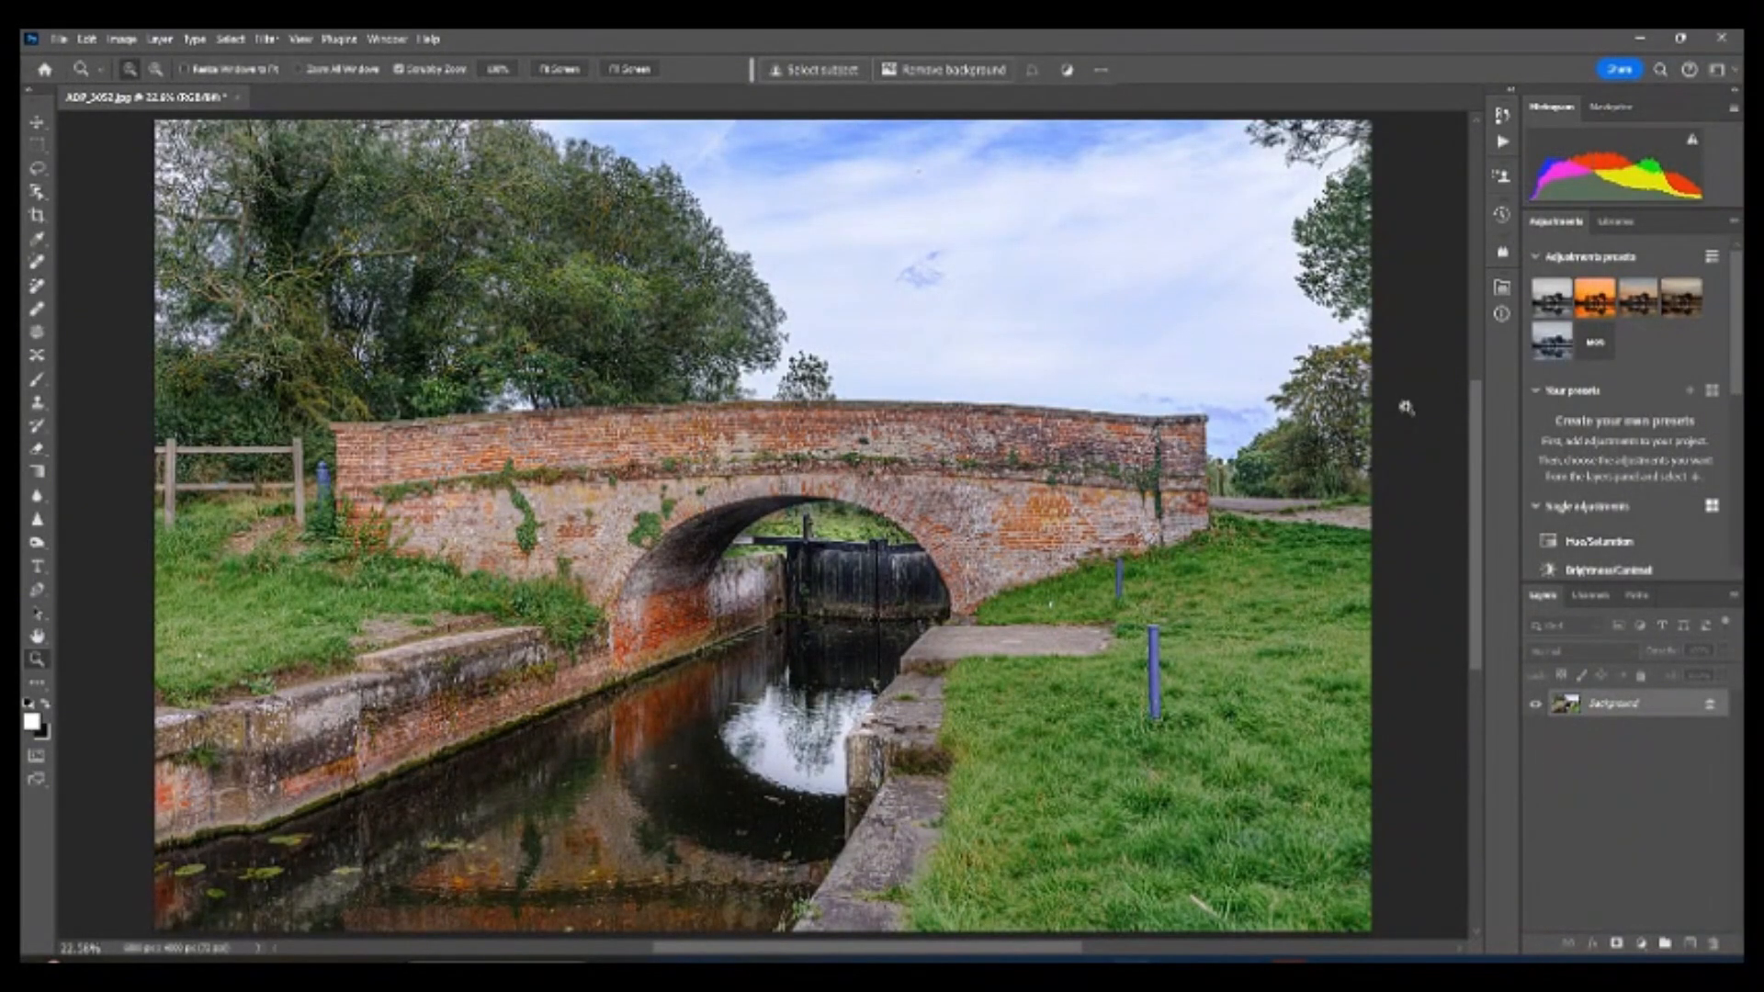
# - Duplicate the Background layer and convert the copy, Layer 1, into a smart object for smart filters
pyautogui.hotkey('ctrl', 'j')
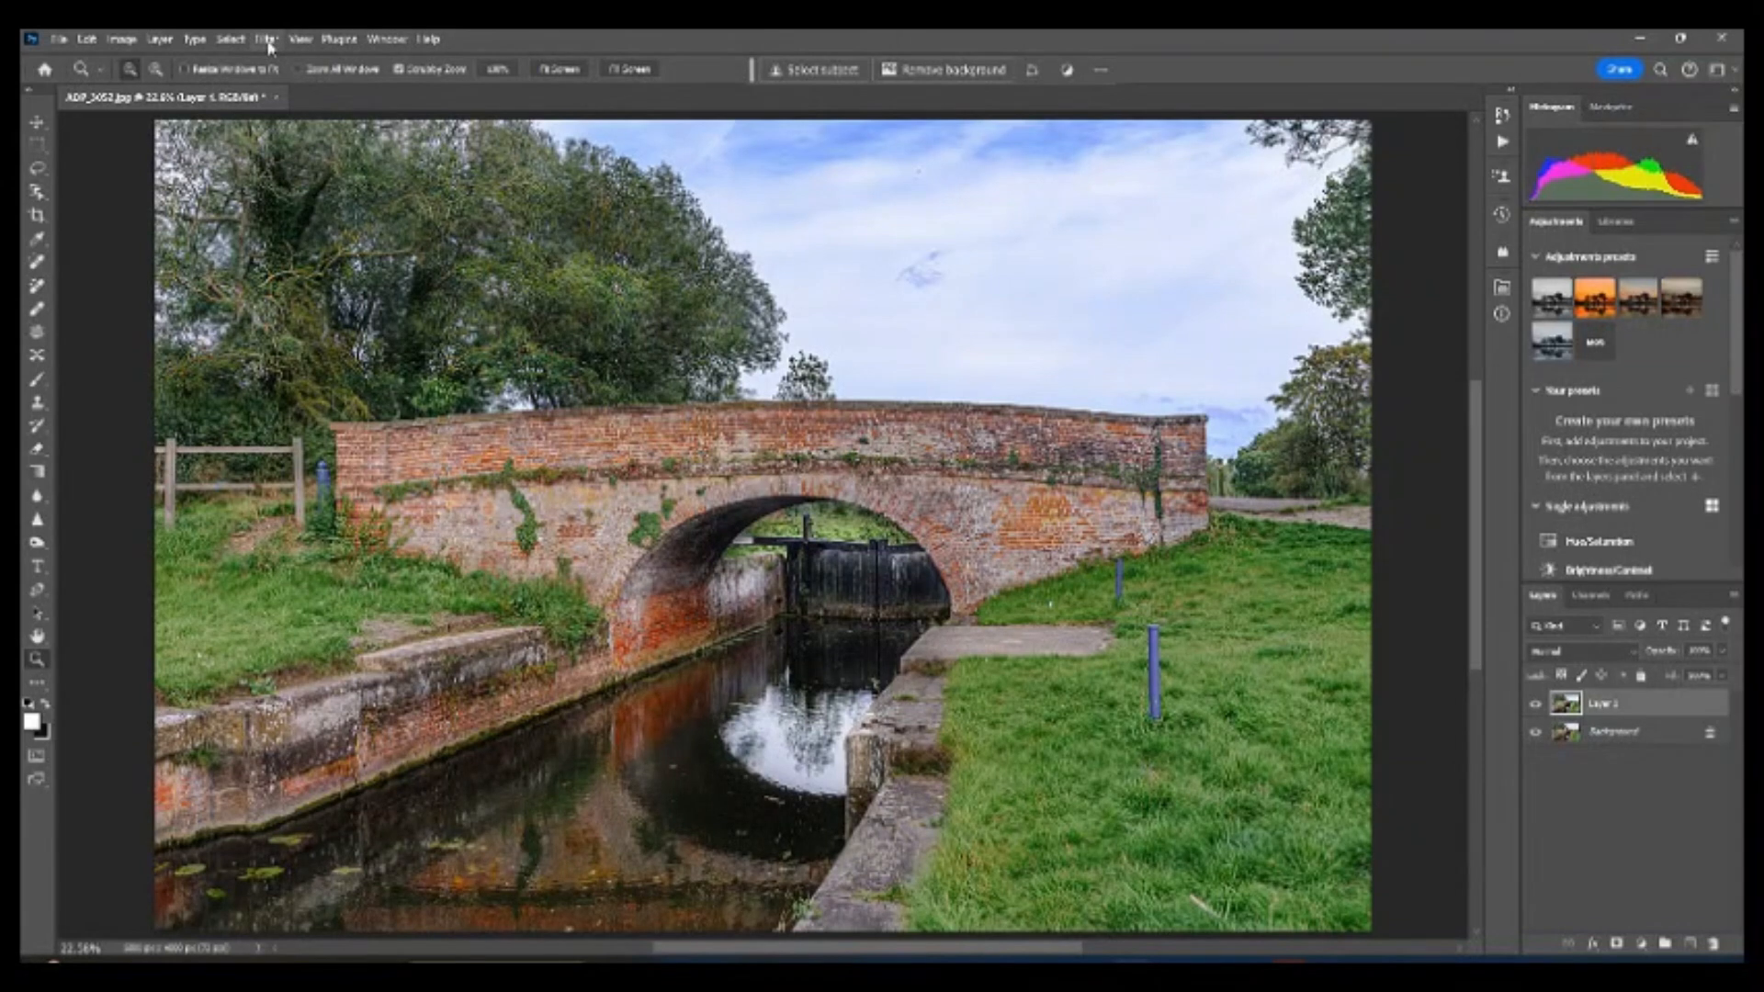
pyautogui.click(266, 40)
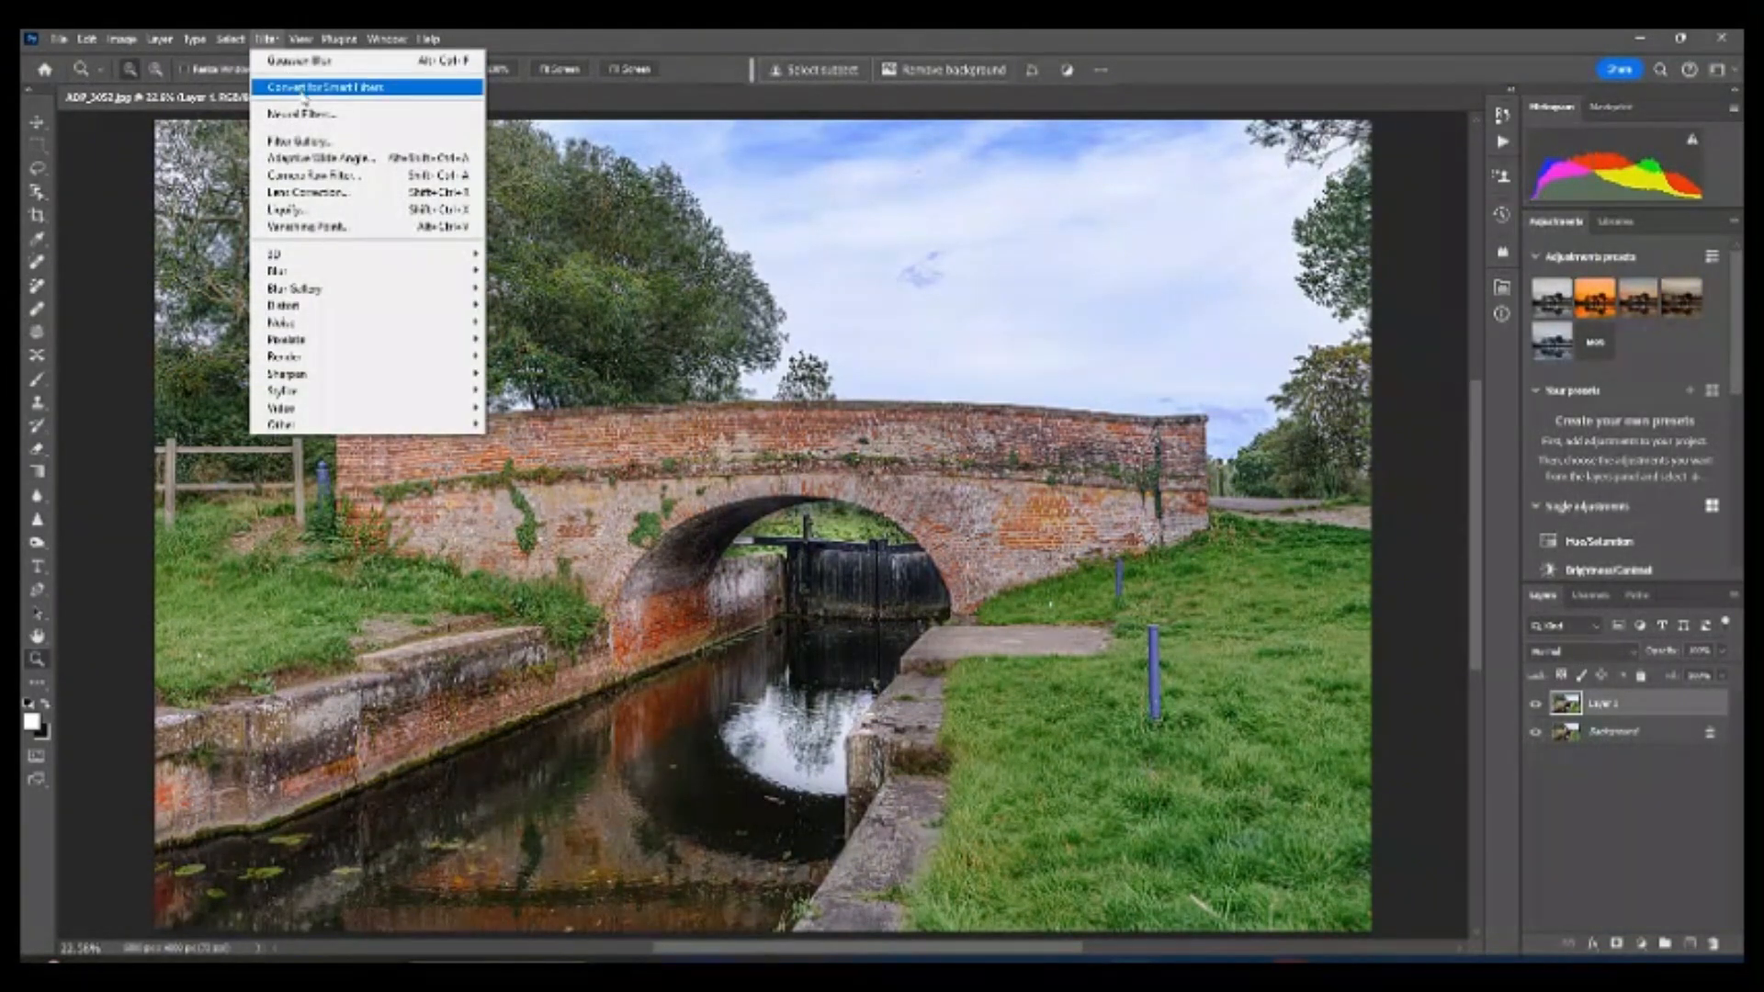
pyautogui.click(307, 92)
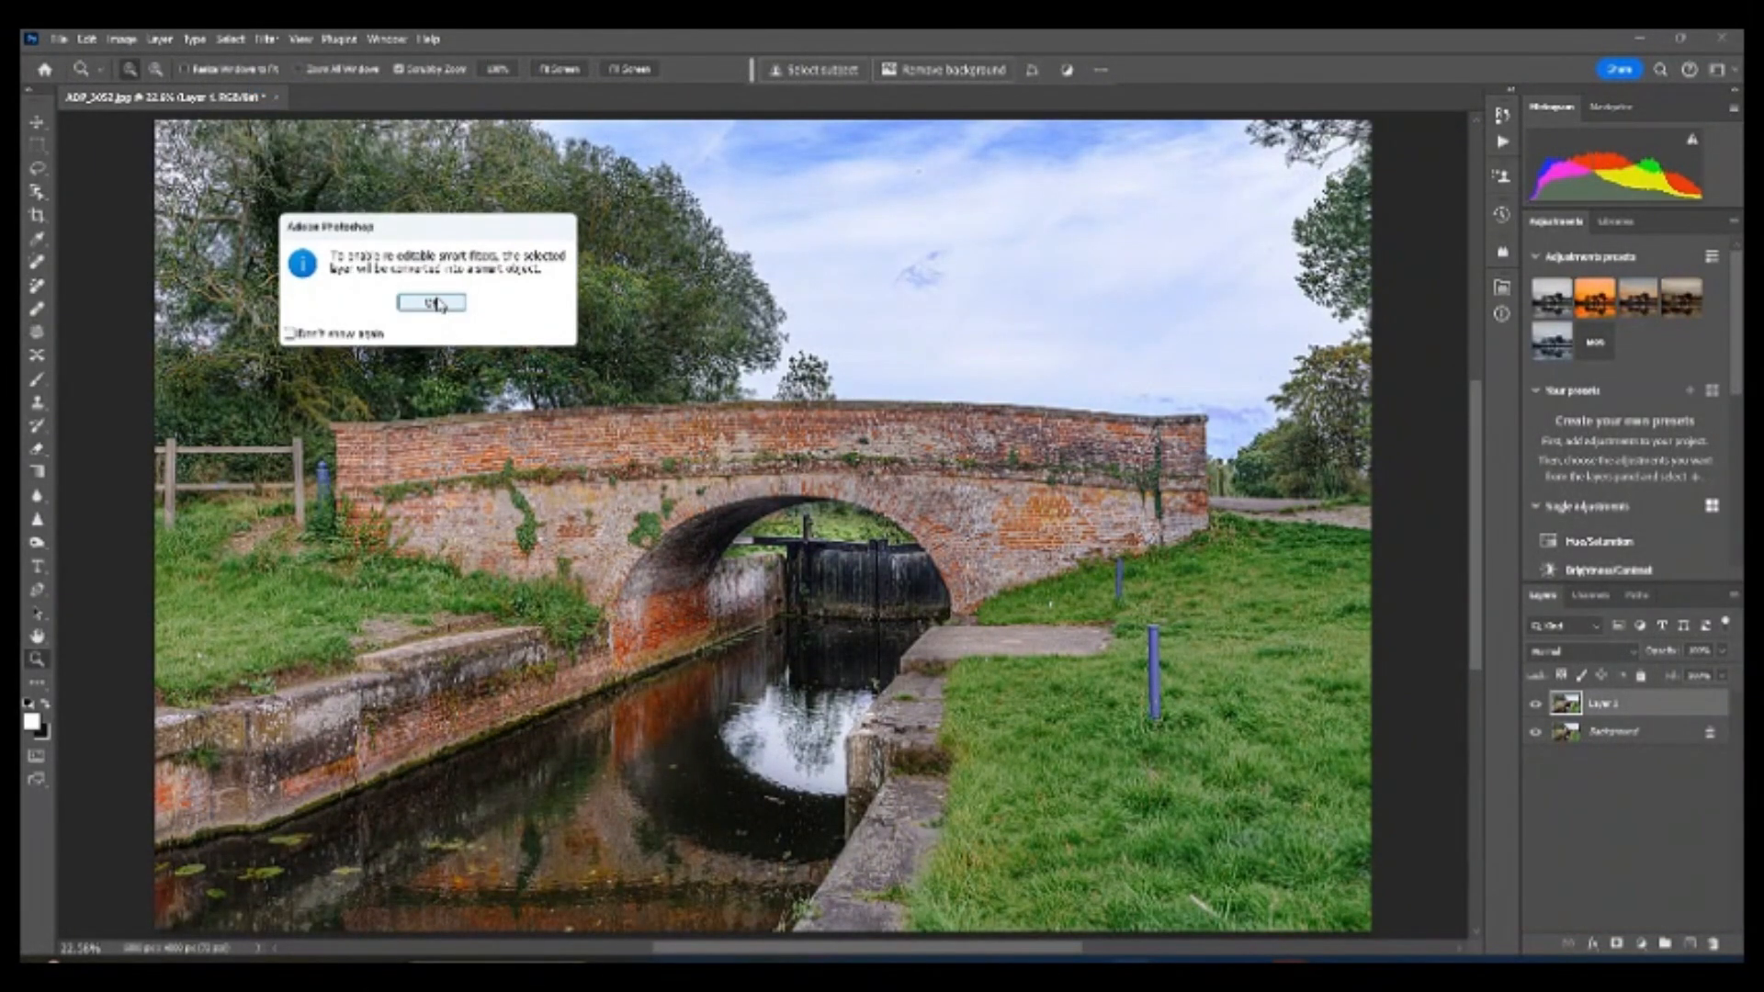
pyautogui.click(431, 303)
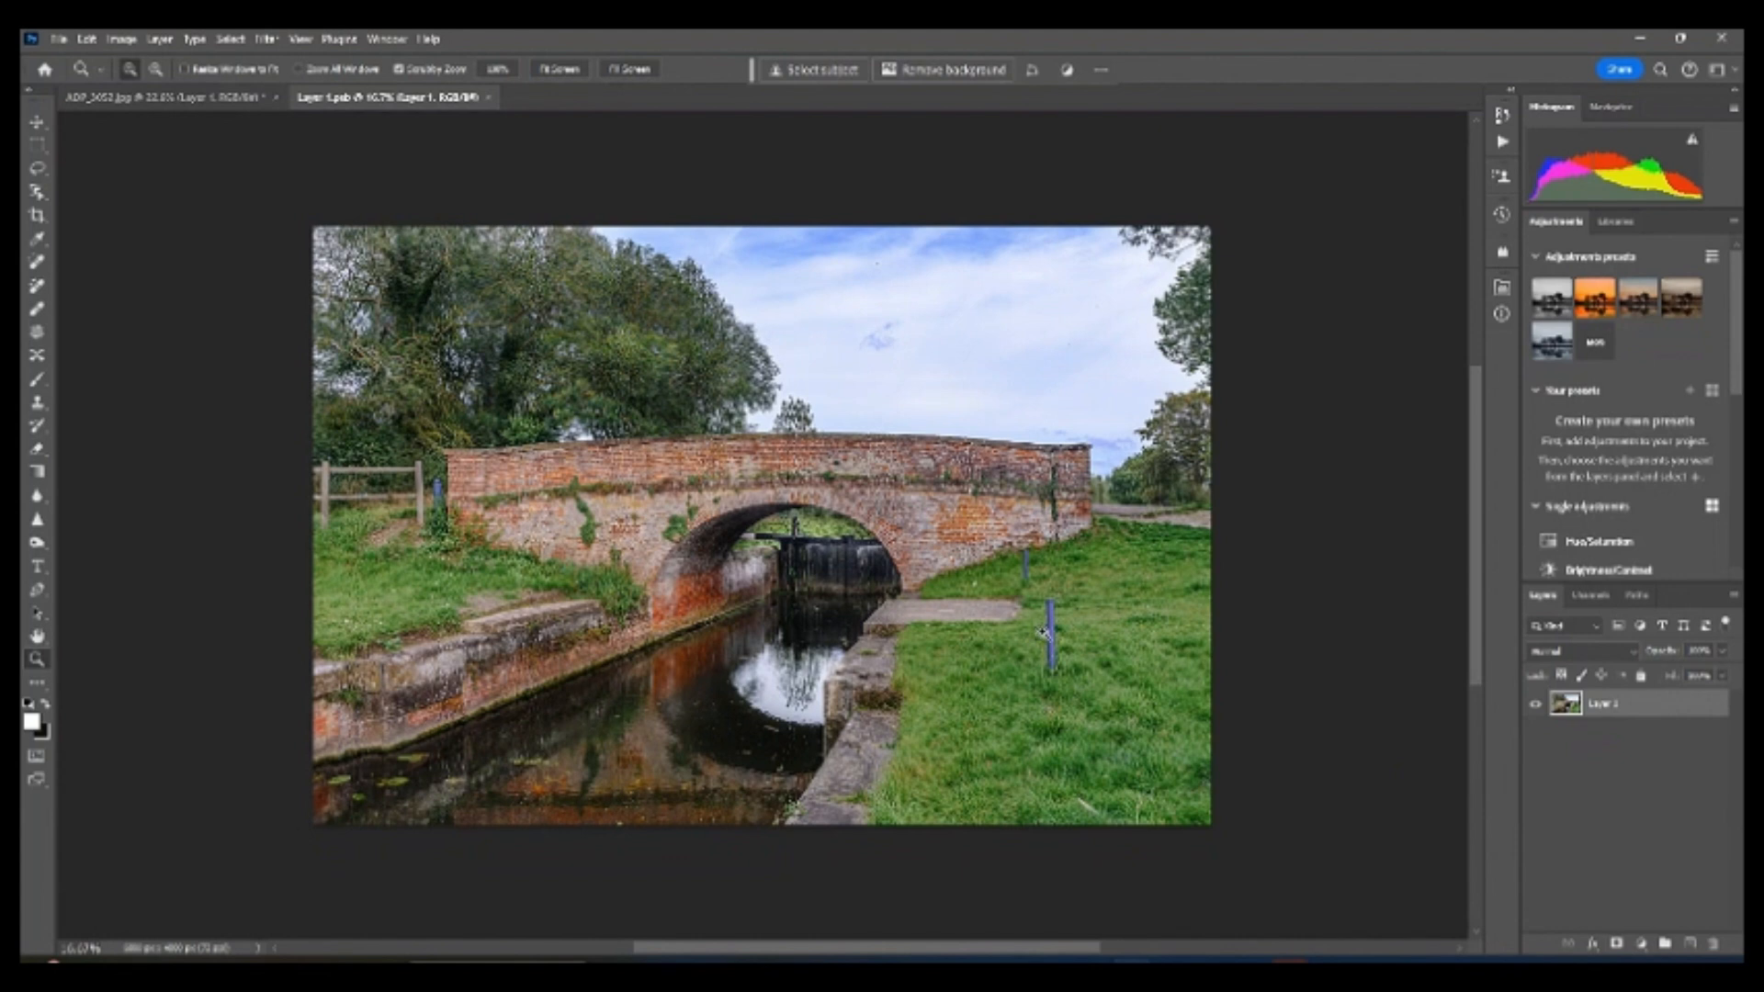
# - Start HDR Toning on the smart object's contents, accept flattening the document, and keep the photo clear of the dialog
pyautogui.click(118, 40)
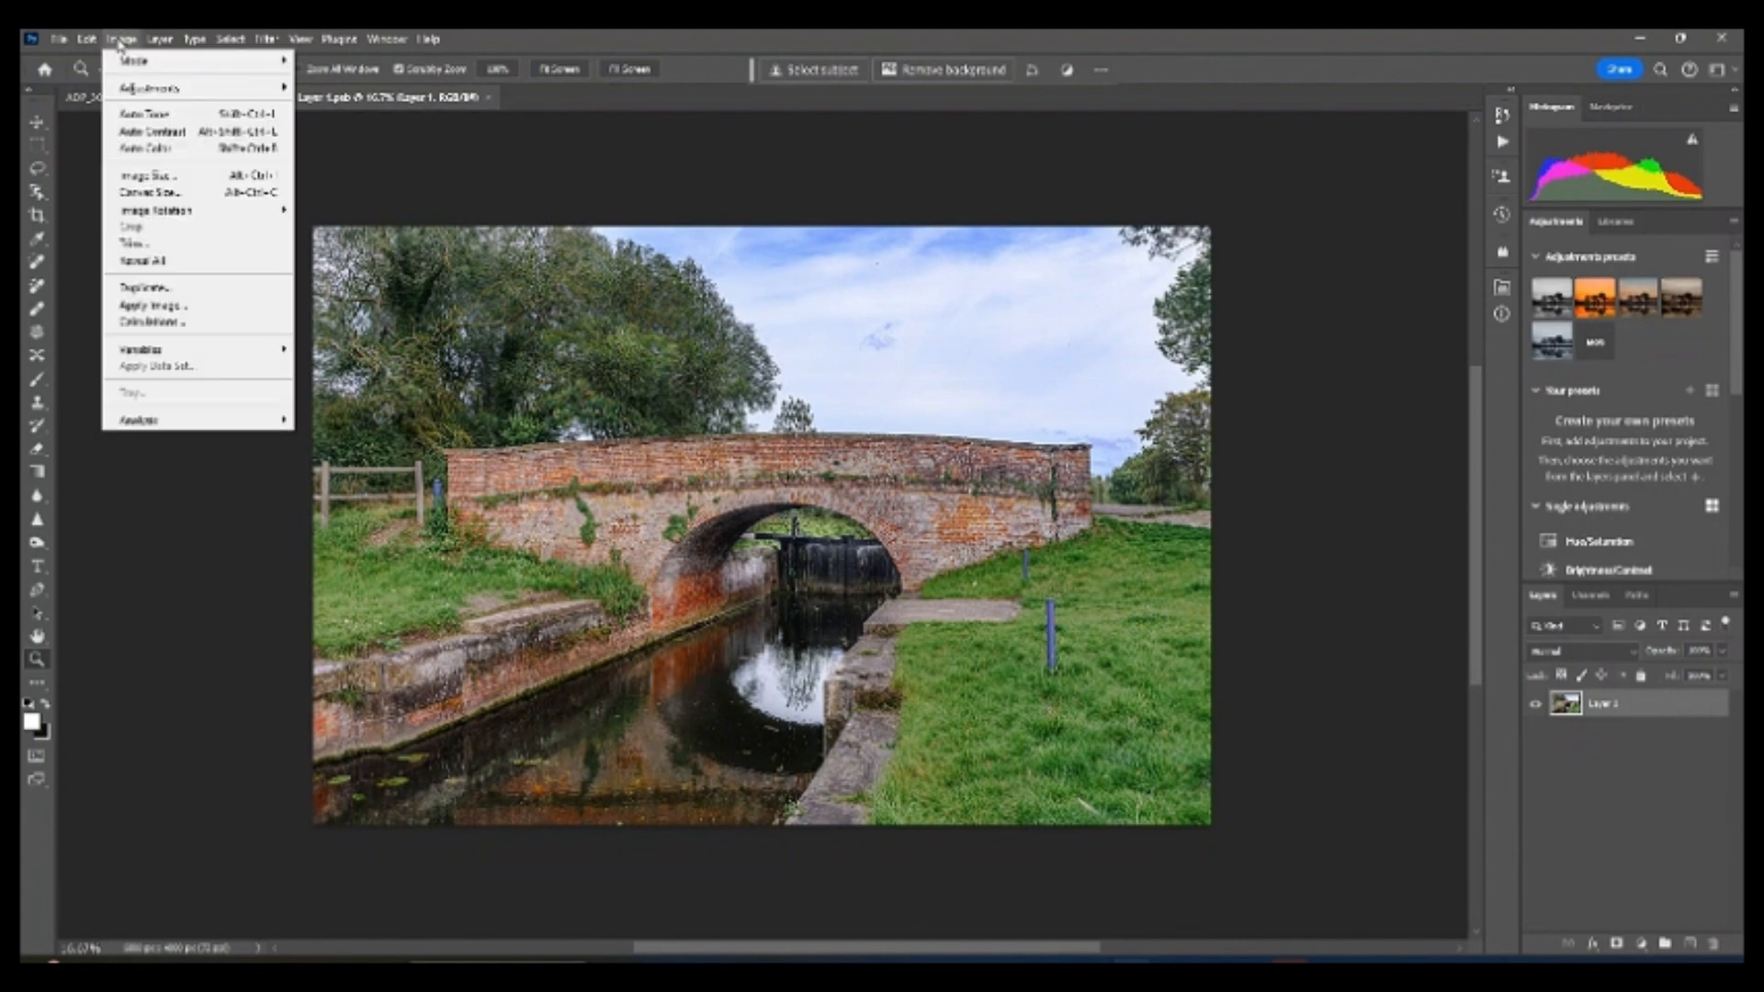
pyautogui.moveTo(172, 88)
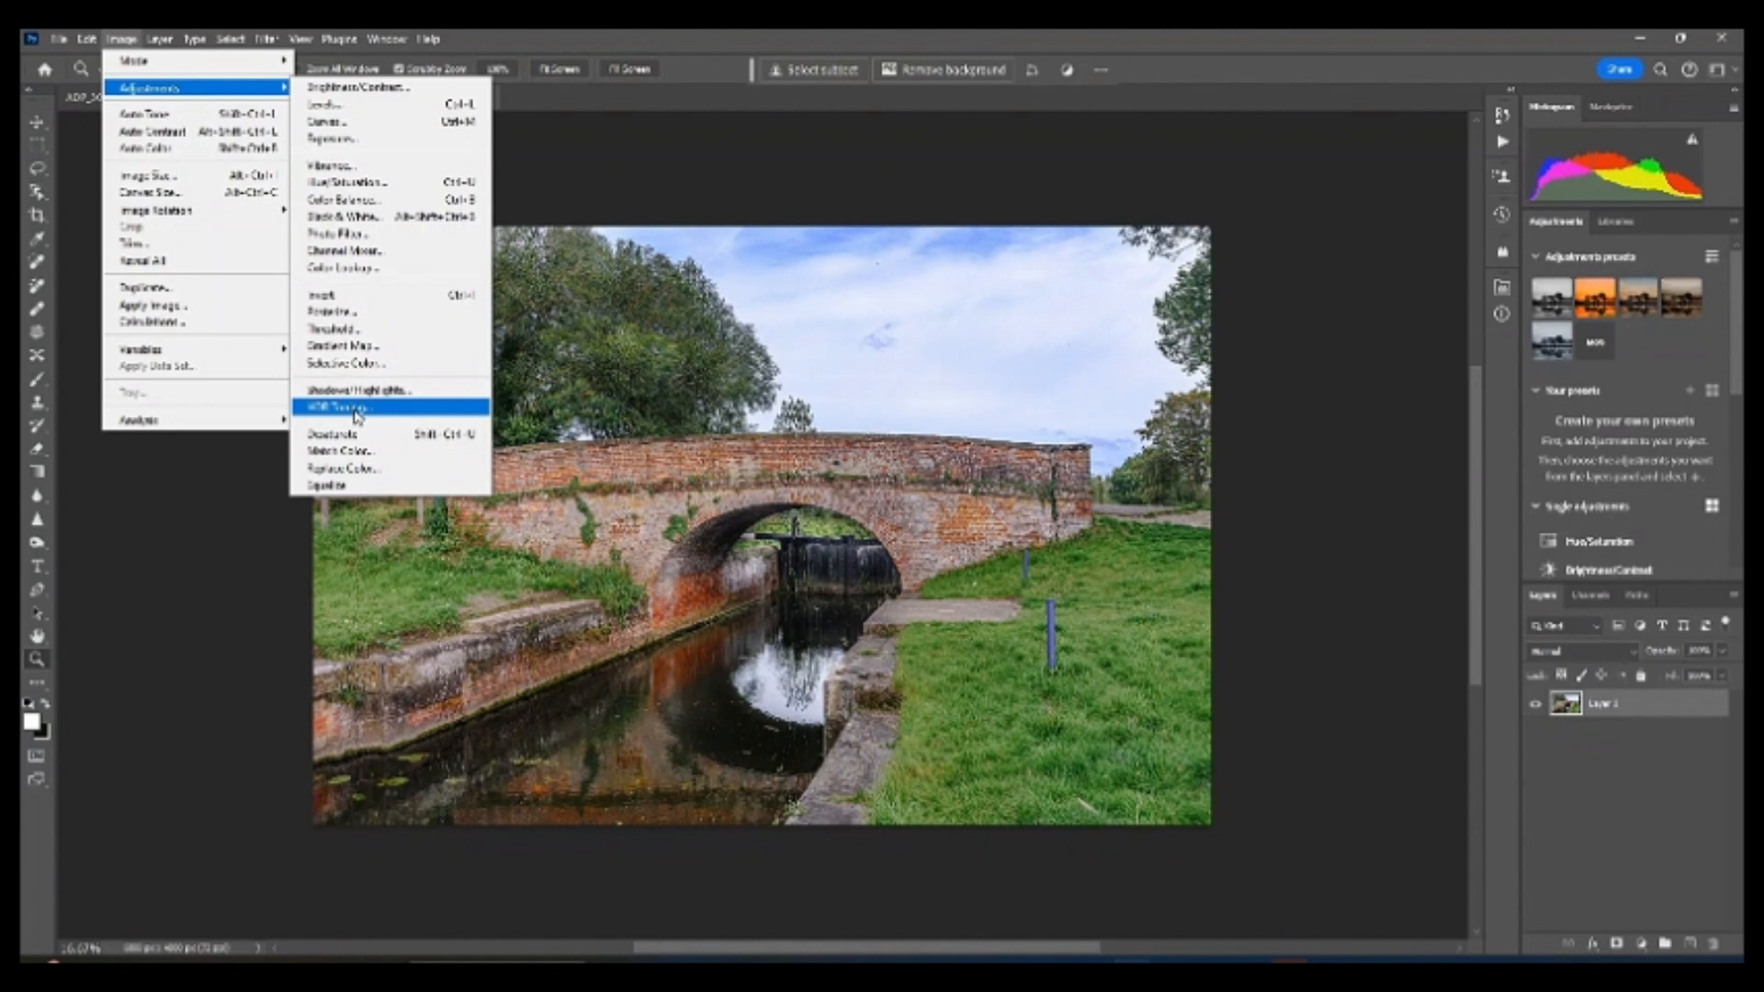
pyautogui.click(365, 413)
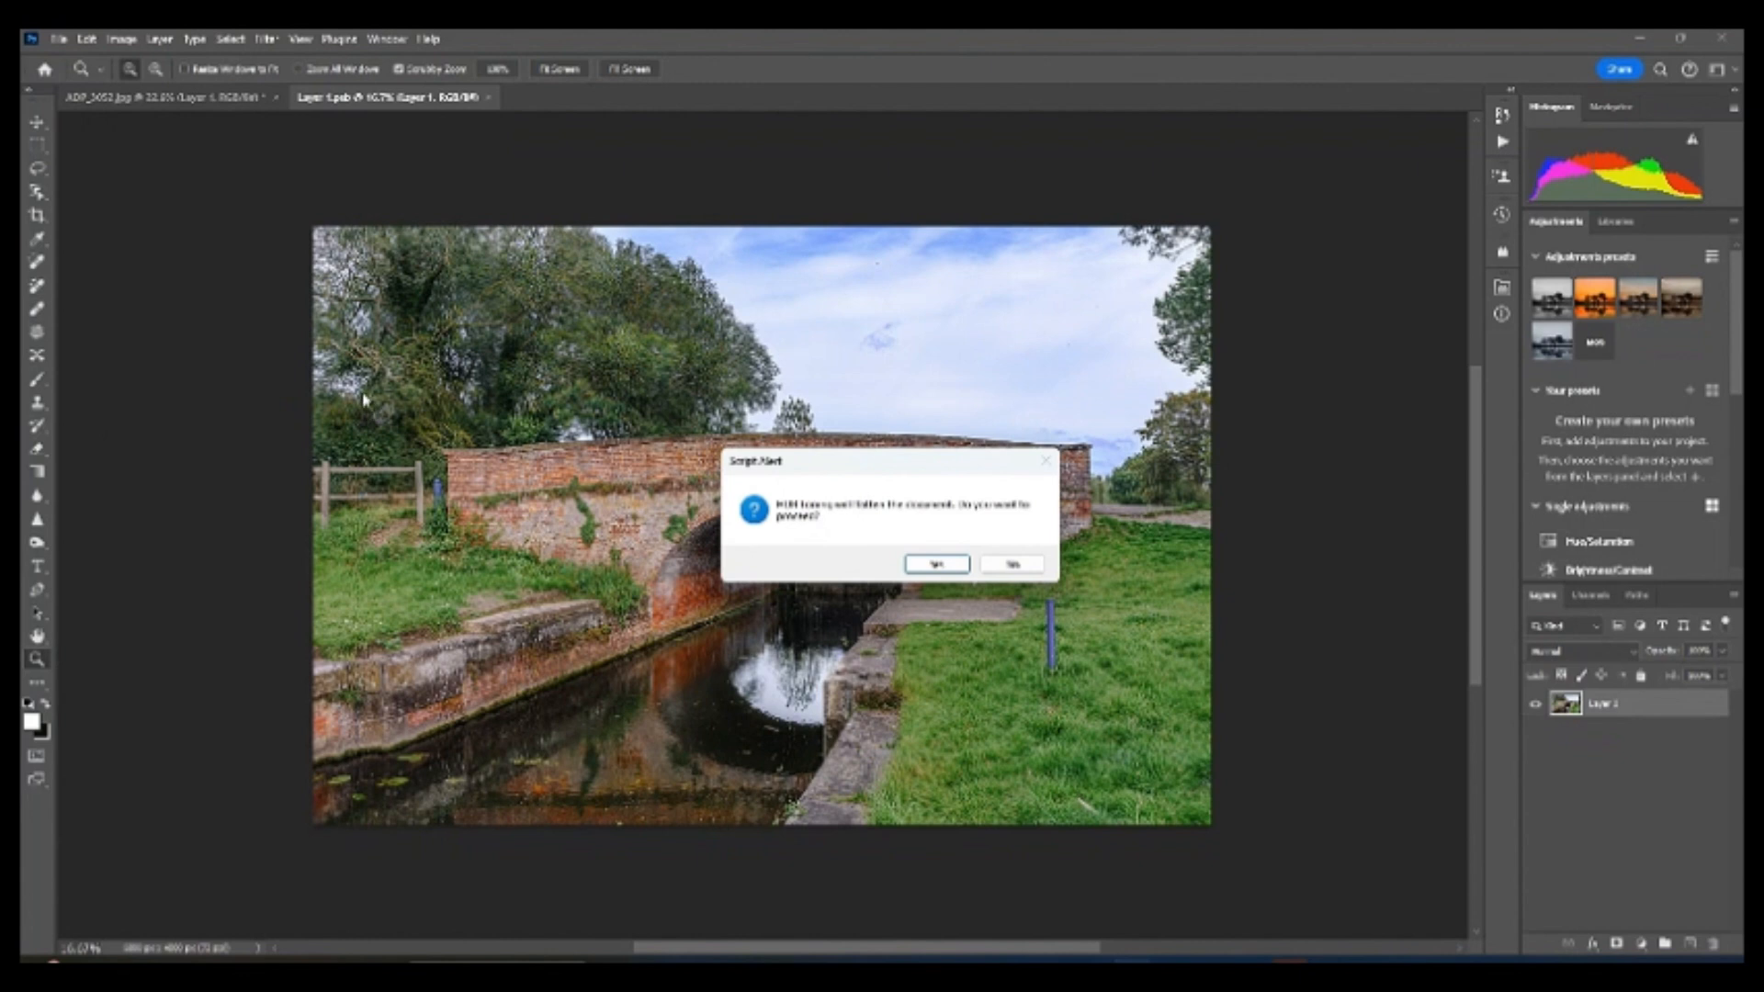
pyautogui.click(936, 564)
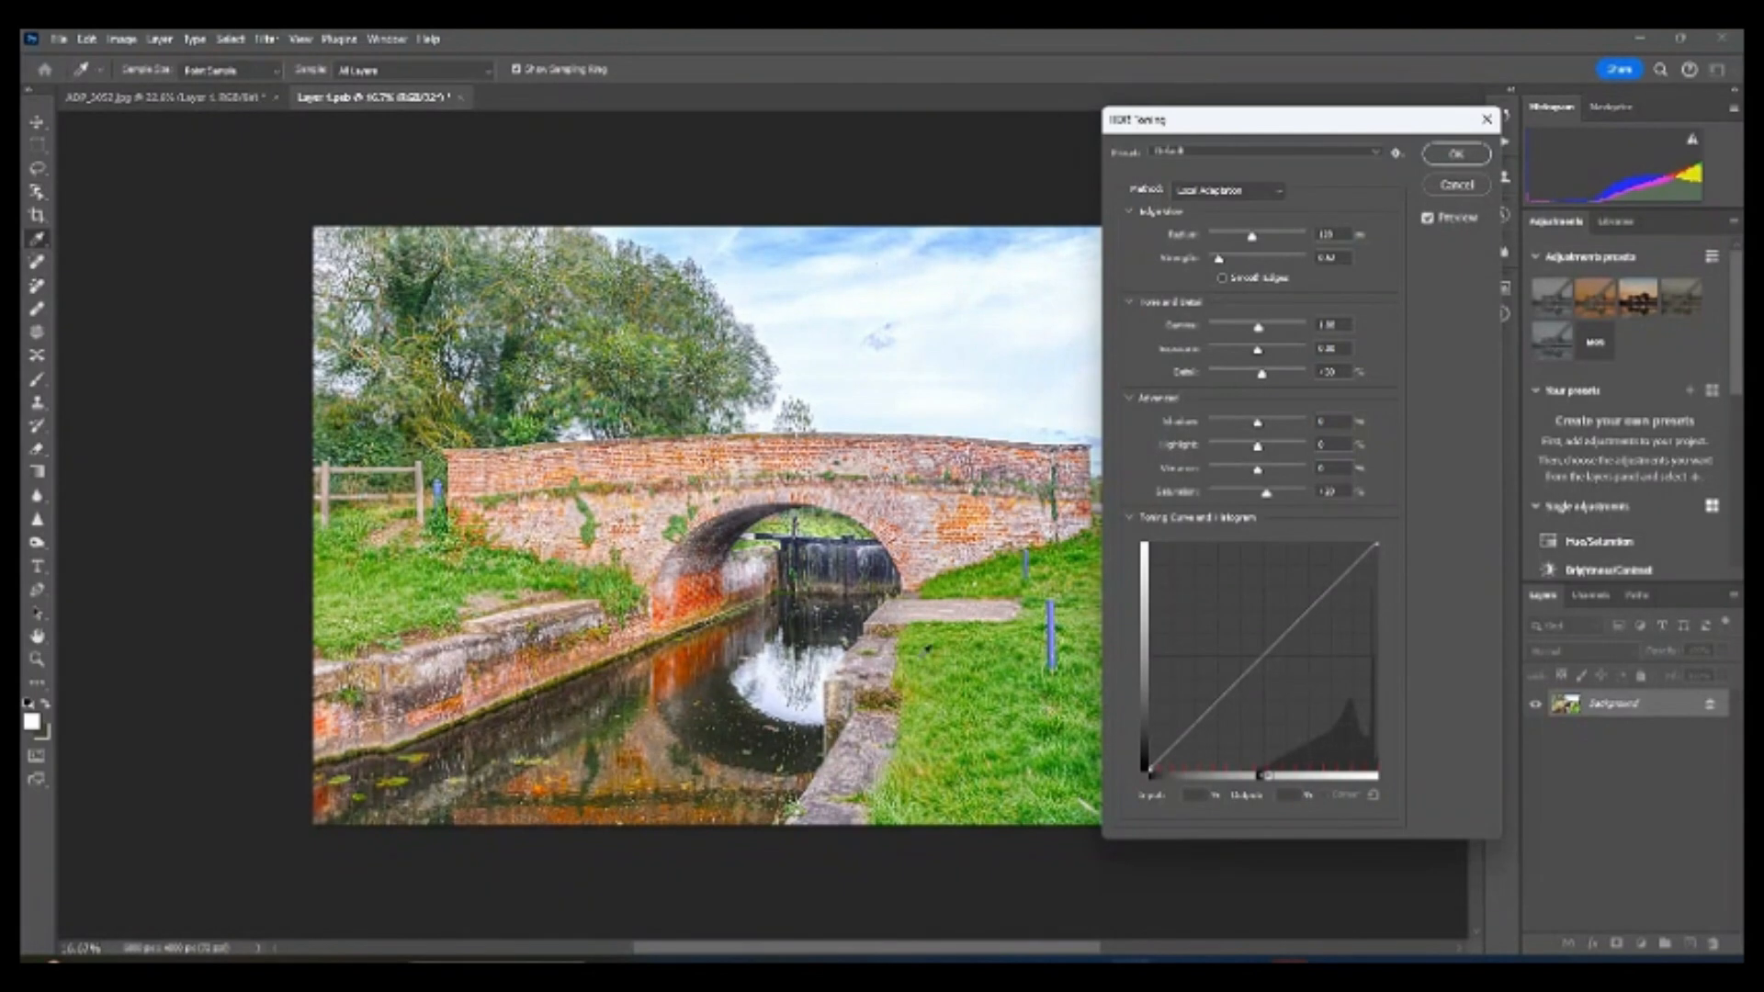
pyautogui.moveTo(1276, 125); pyautogui.dragTo(1418, 92)
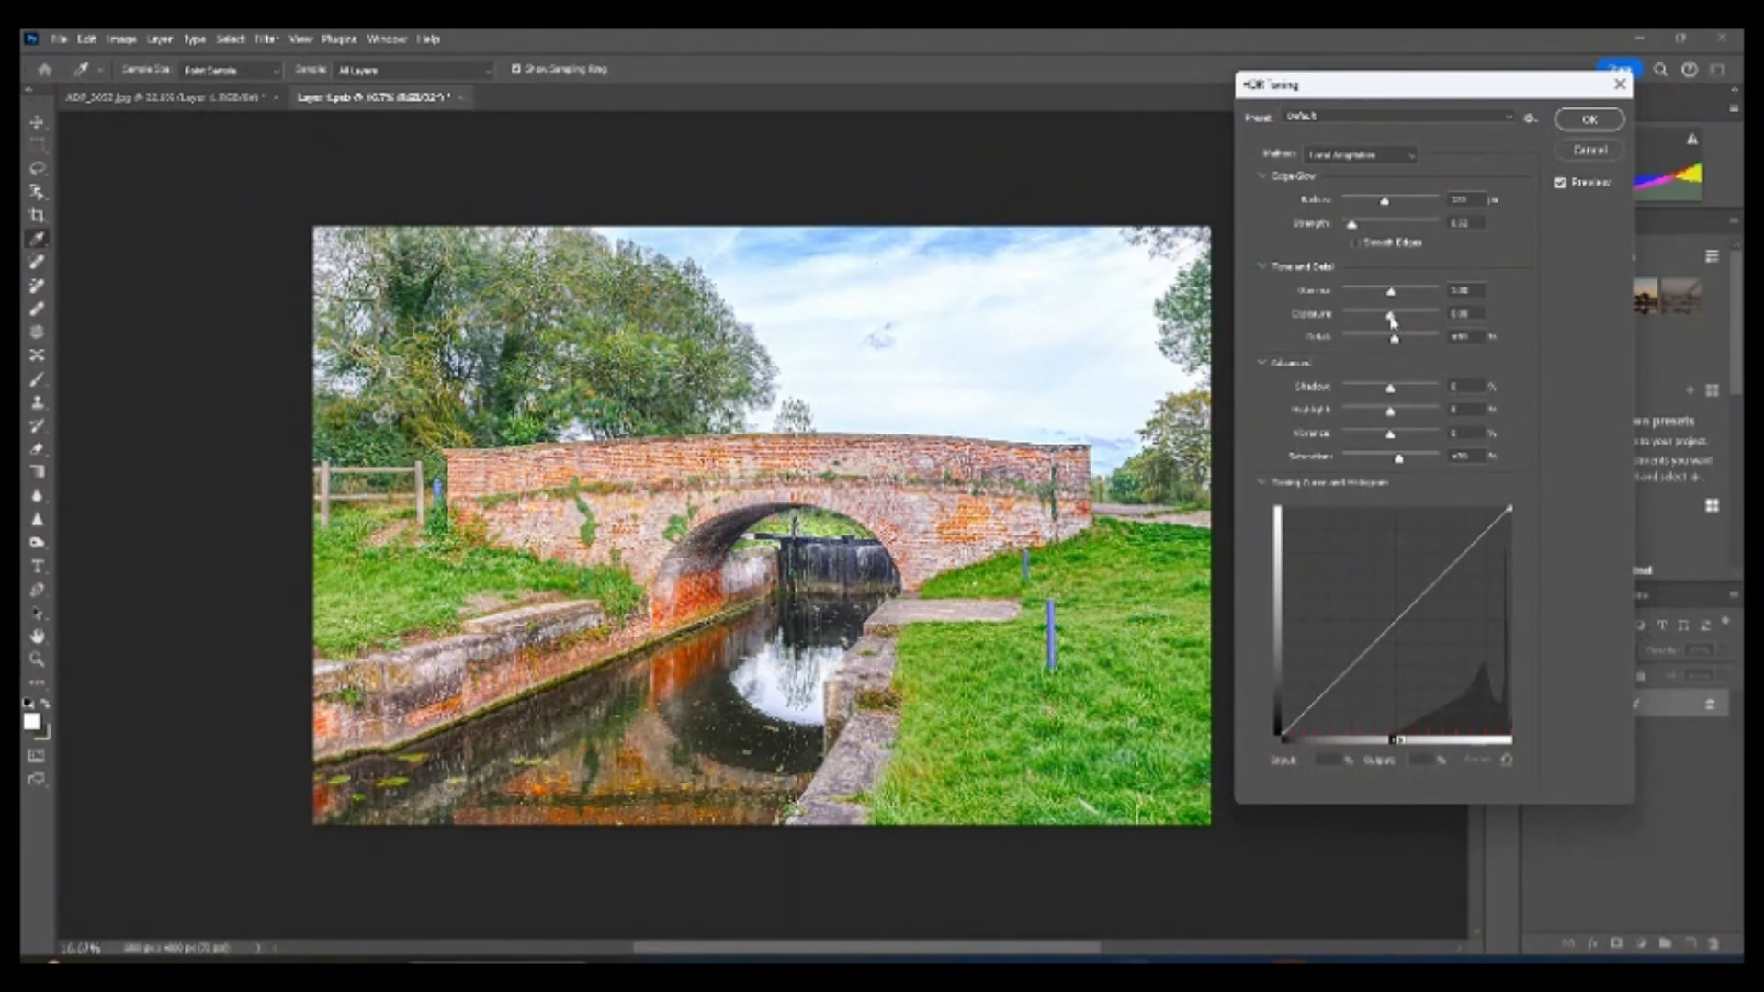
# - Set the HDR Toning exposure to -0.30 and raise the gamma slightly
pyautogui.moveTo(1391, 316); pyautogui.dragTo(1378, 318)
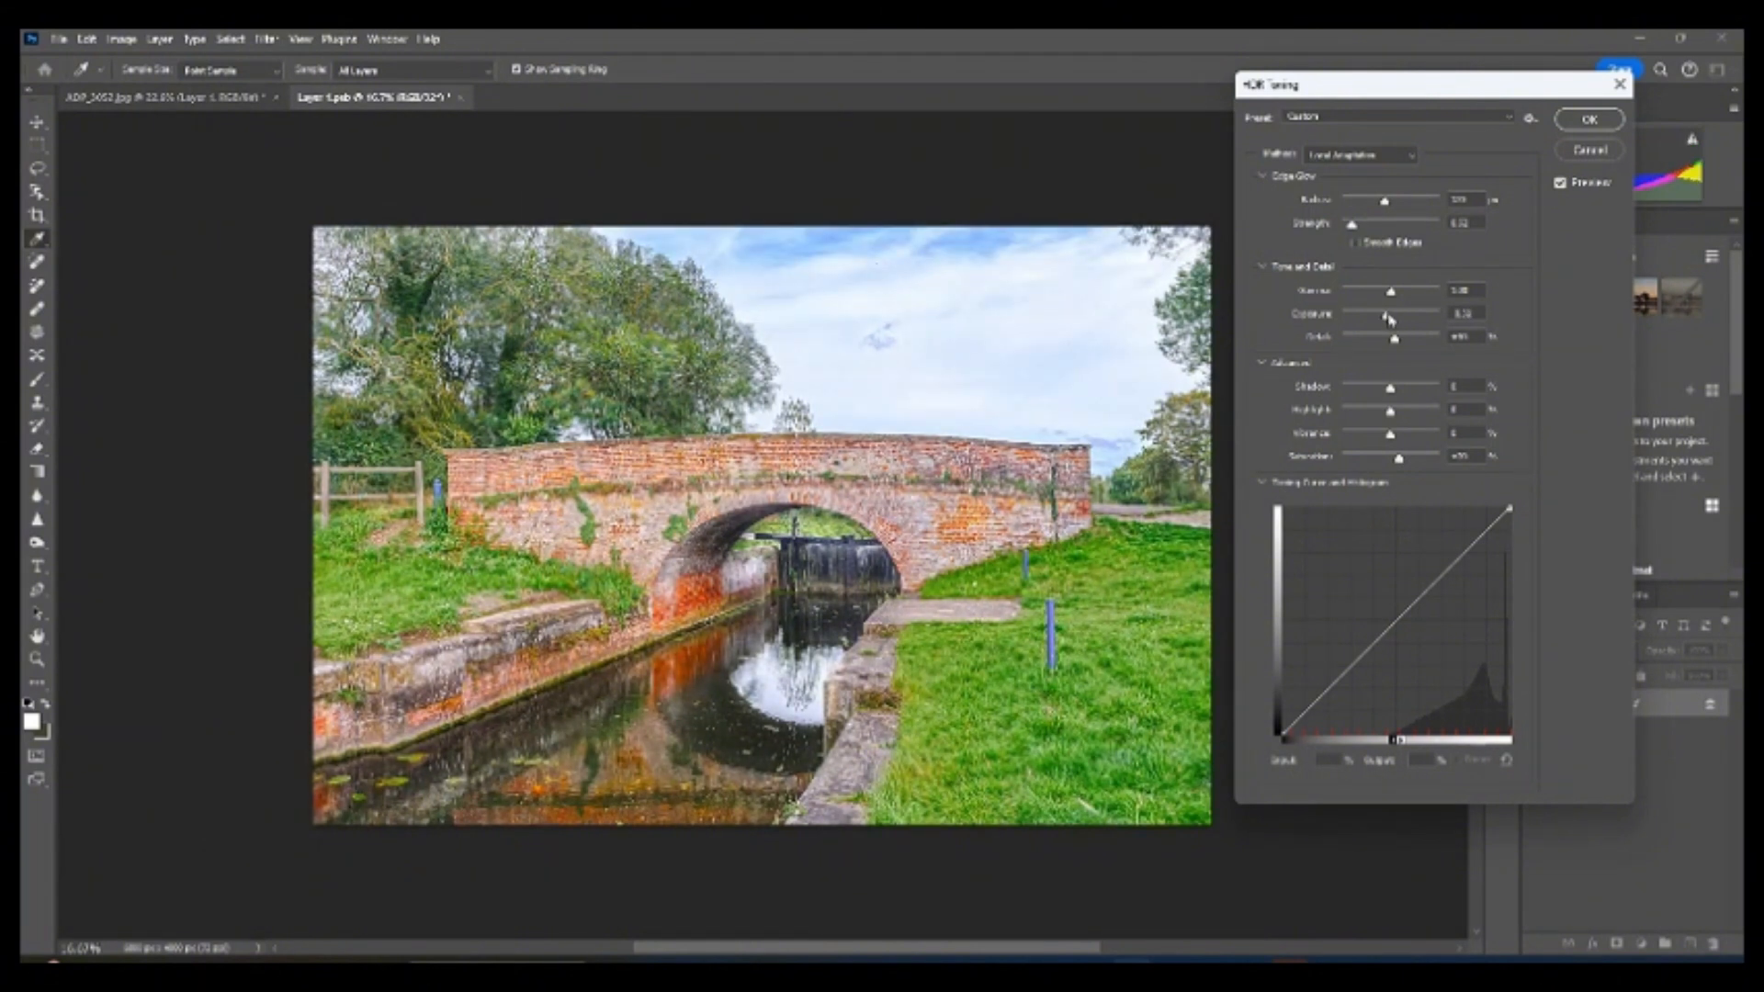
pyautogui.moveTo(1387, 316); pyautogui.dragTo(1384, 317)
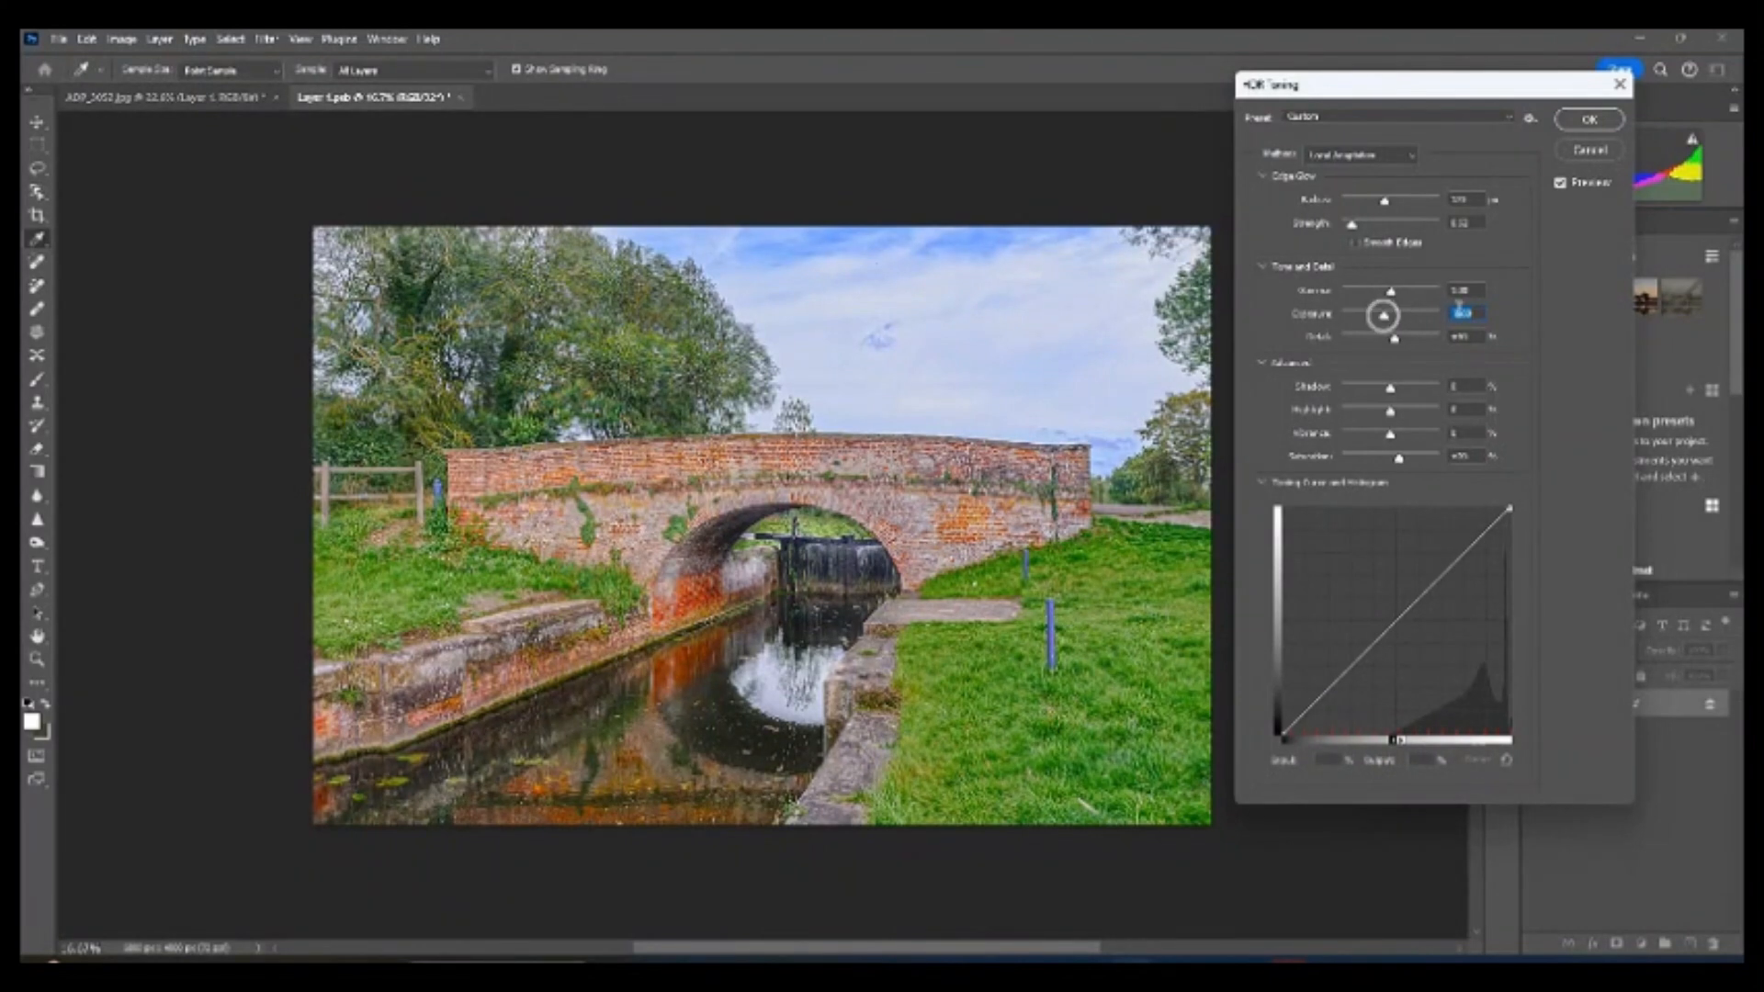
pyautogui.moveTo(1463, 314); pyautogui.dragTo(1481, 312)
pyautogui.write('30')
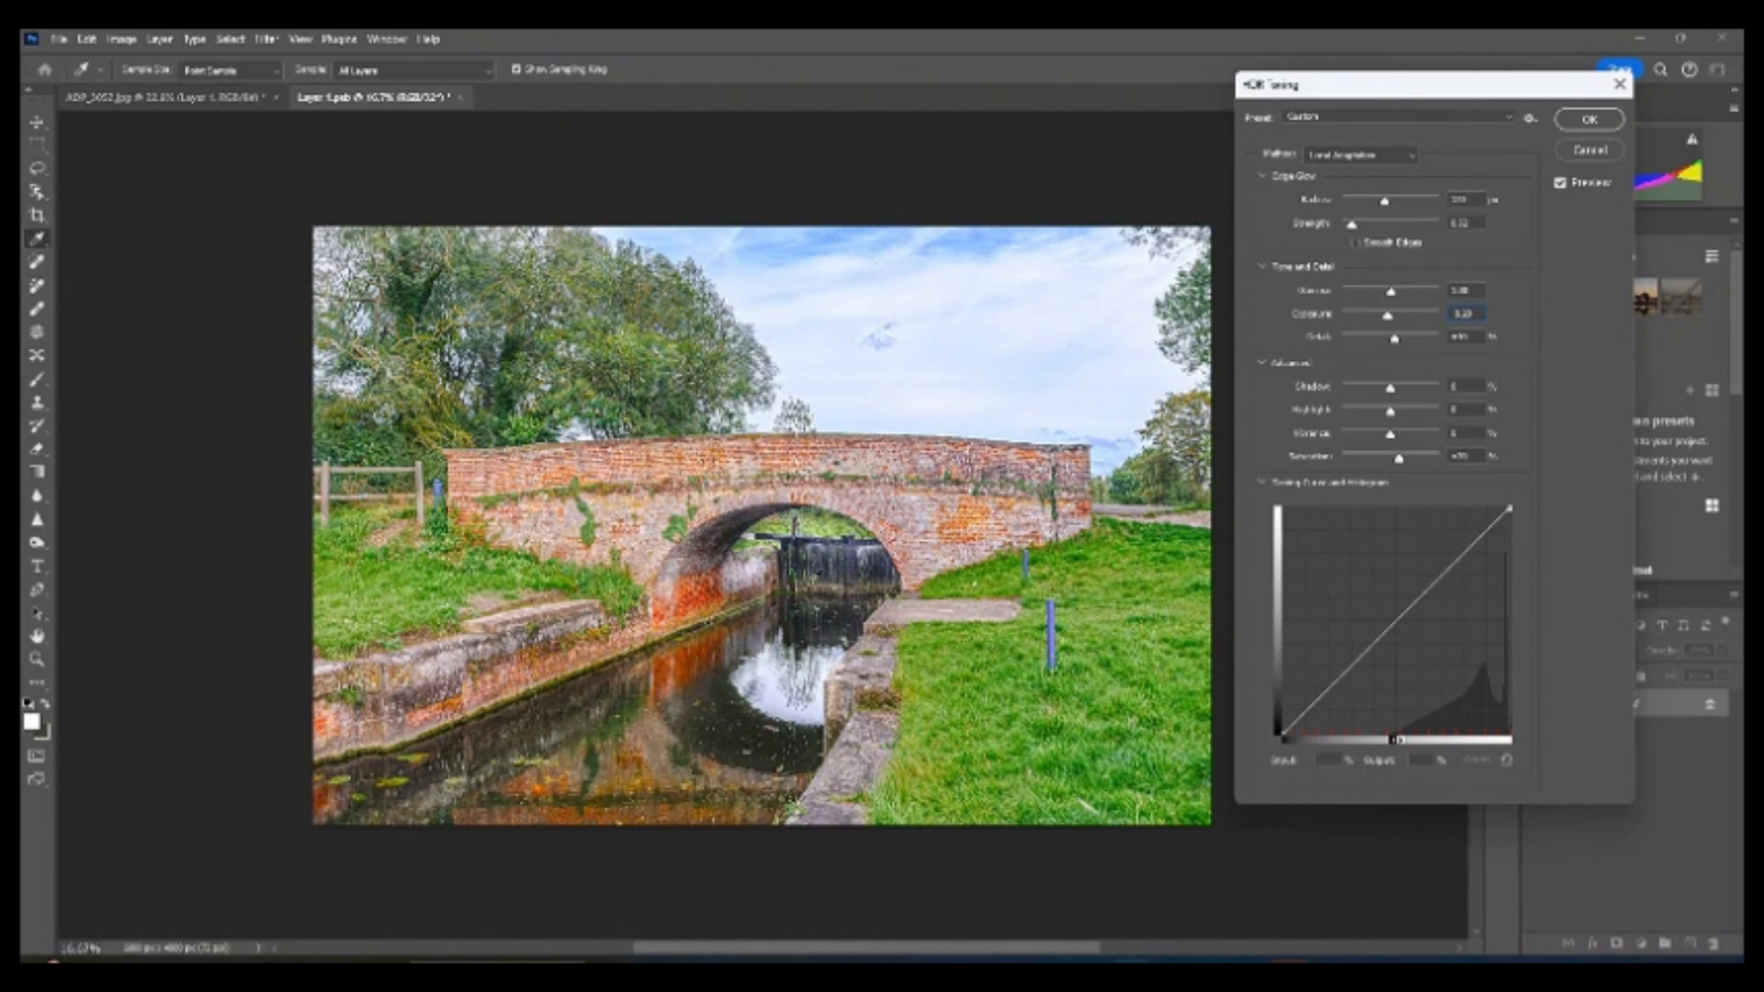
pyautogui.moveTo(1394, 294)
pyautogui.mouseDown()
pyautogui.moveTo(1408, 297)
pyautogui.moveTo(1384, 301)
pyautogui.mouseUp()
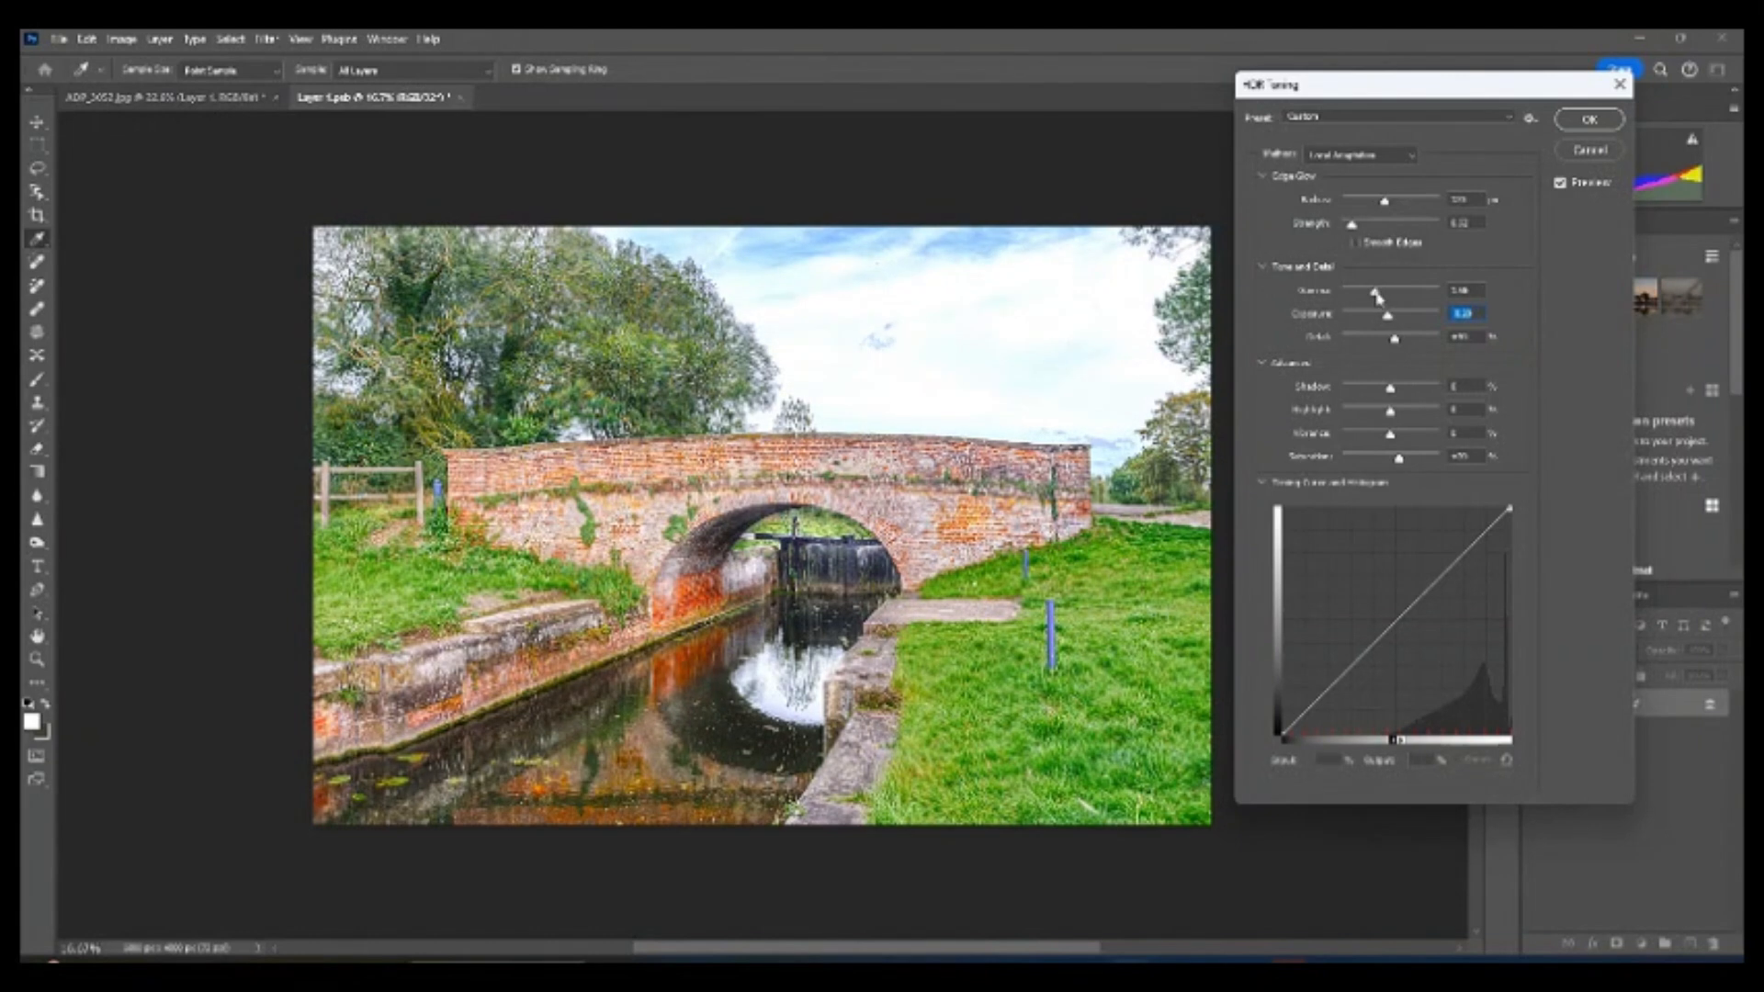
pyautogui.moveTo(1377, 292); pyautogui.dragTo(1374, 292)
# - Reduce saturation, vibrance and highlights slightly, fine-tune the shadows, and apply the HDR Toning
pyautogui.moveTo(1401, 466)
pyautogui.mouseDown()
pyautogui.moveTo(1428, 442)
pyautogui.moveTo(1365, 443)
pyautogui.moveTo(1390, 447)
pyautogui.mouseUp()
pyautogui.click(1380, 413)
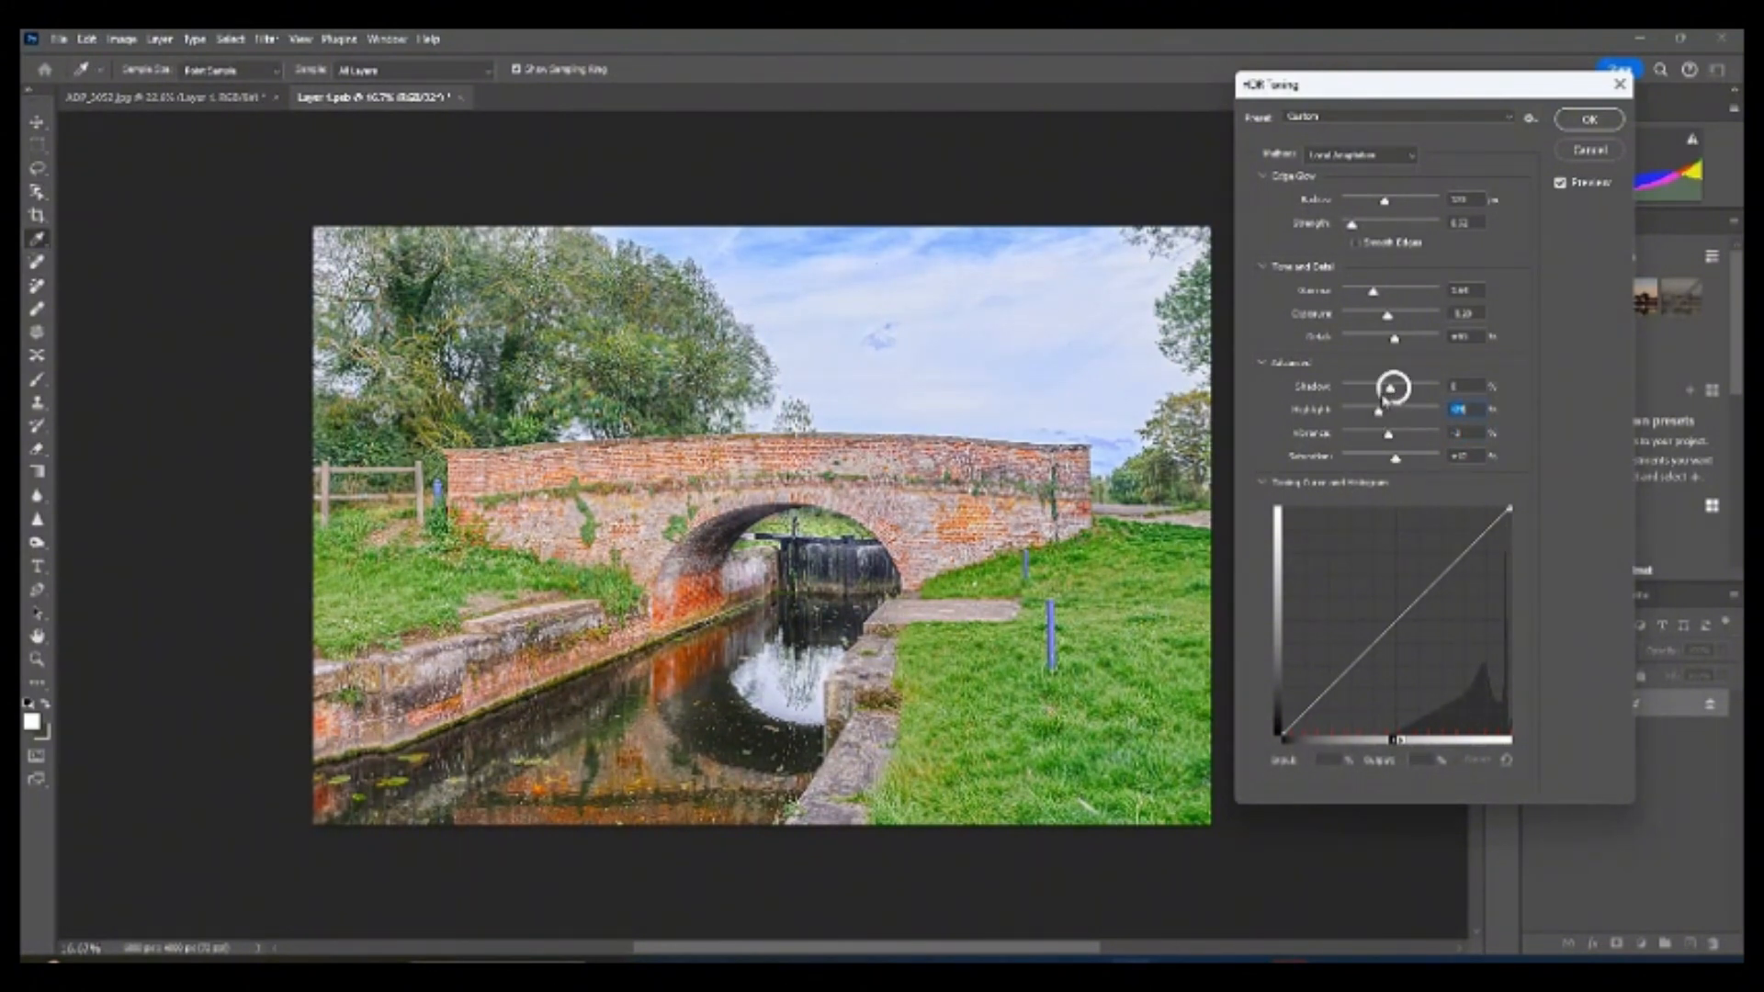
pyautogui.moveTo(1394, 393); pyautogui.dragTo(1388, 396)
pyautogui.click(1389, 393)
pyautogui.click(1590, 121)
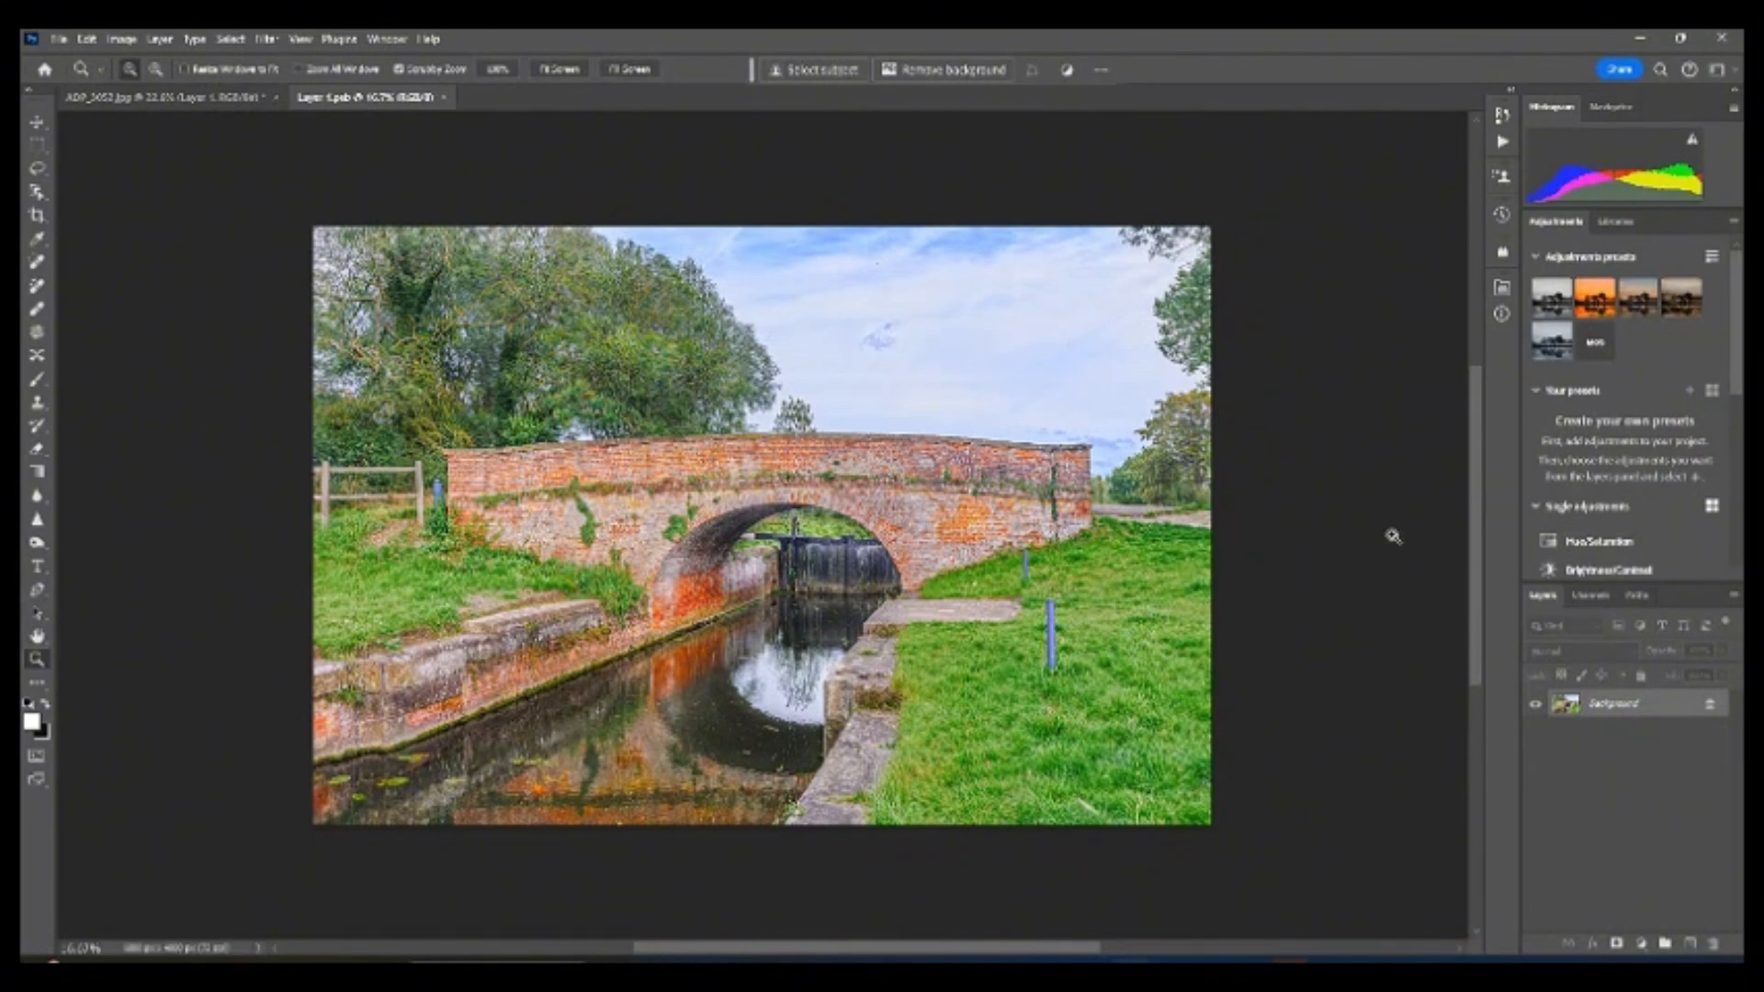
# - Return to the main bridge photo and toggle Layer 1 off and on to compare the HDR toning with the original
pyautogui.click(177, 98)
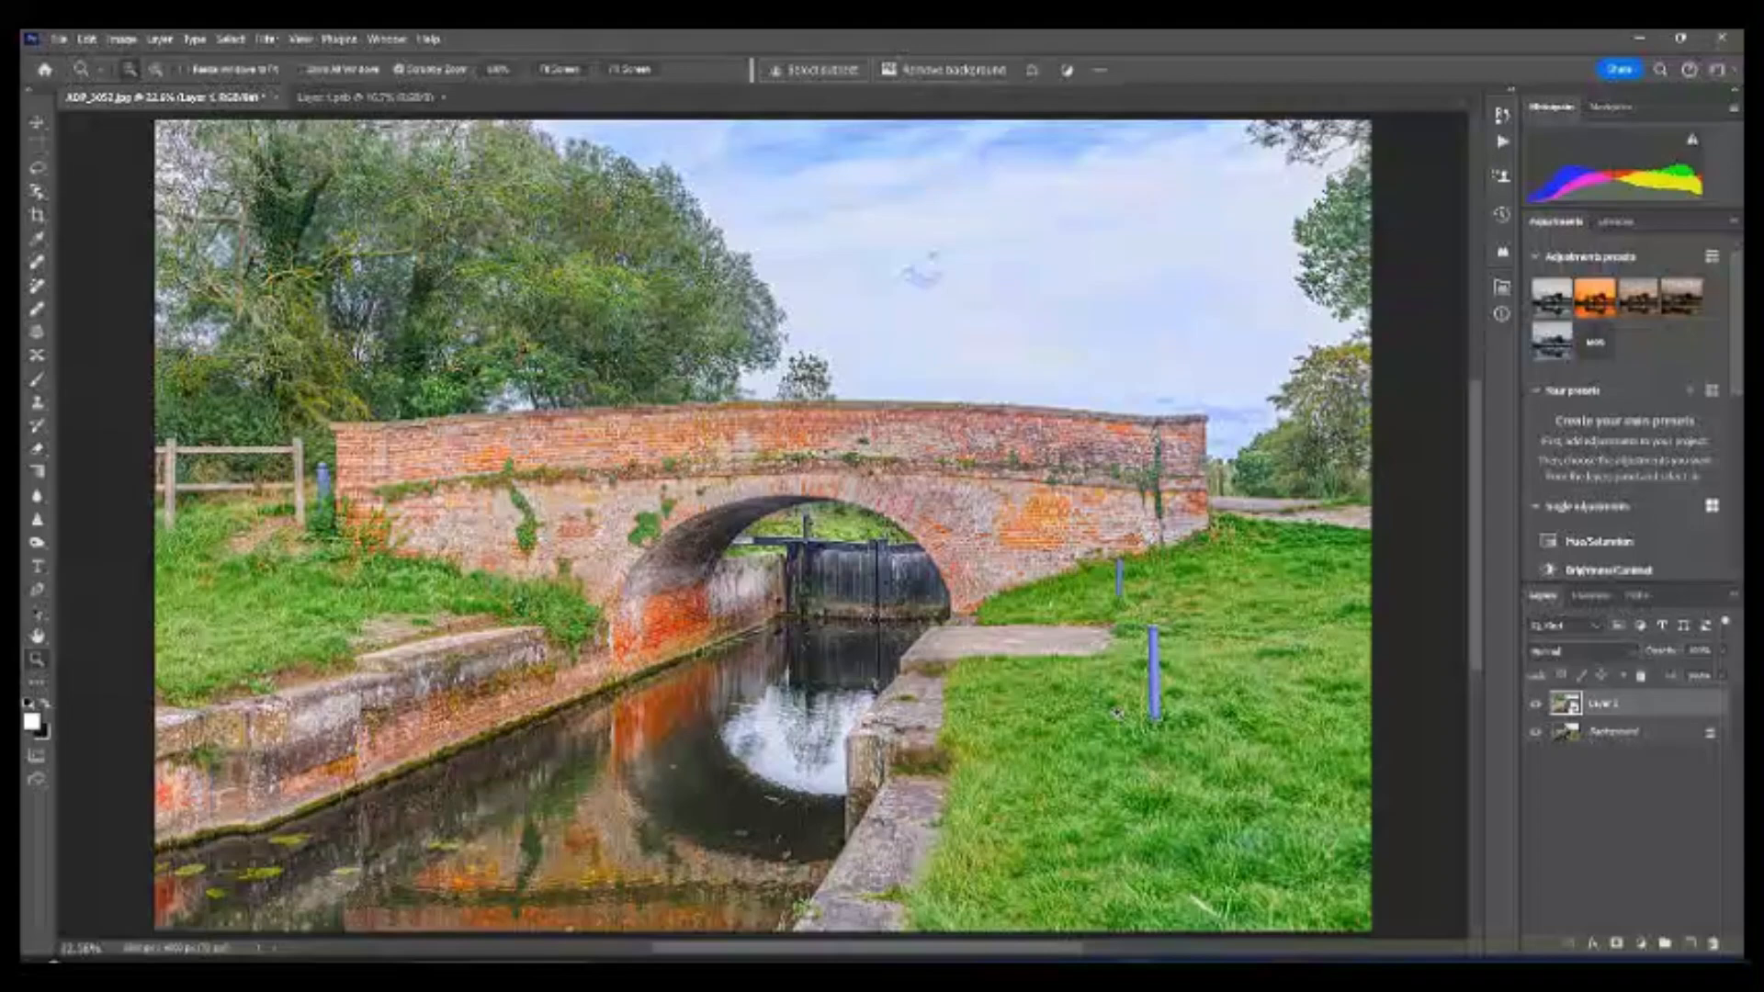
pyautogui.click(1536, 704)
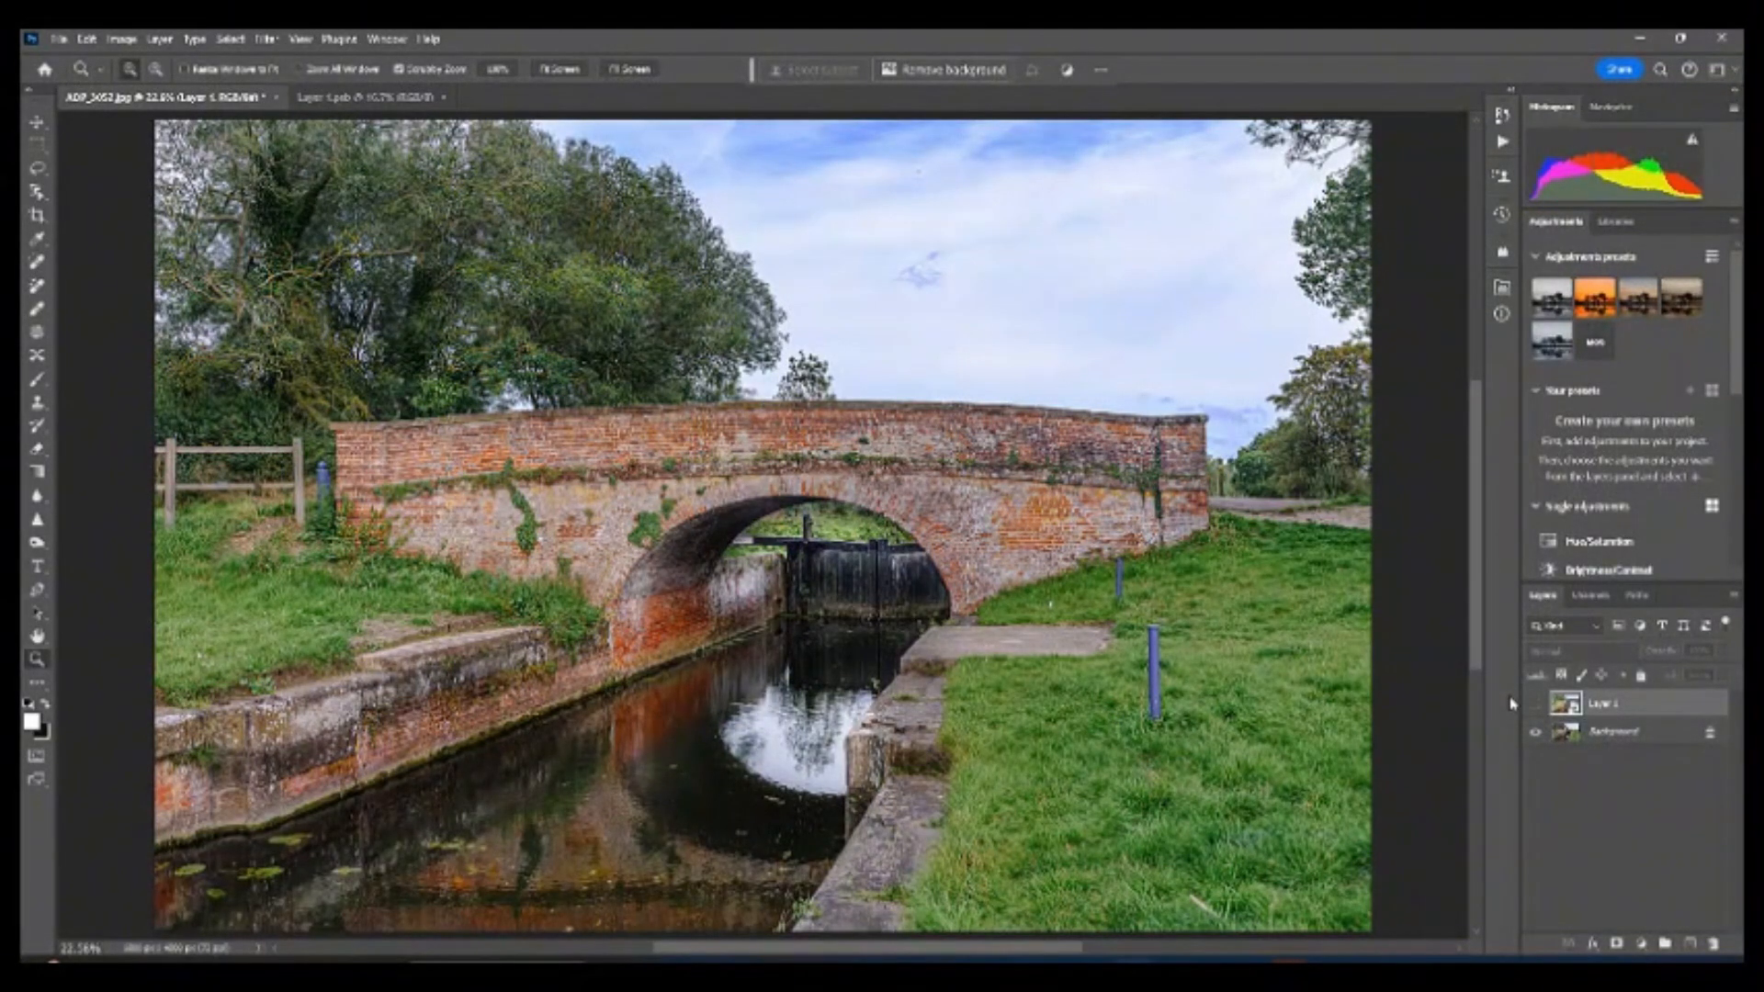
pyautogui.click(1536, 706)
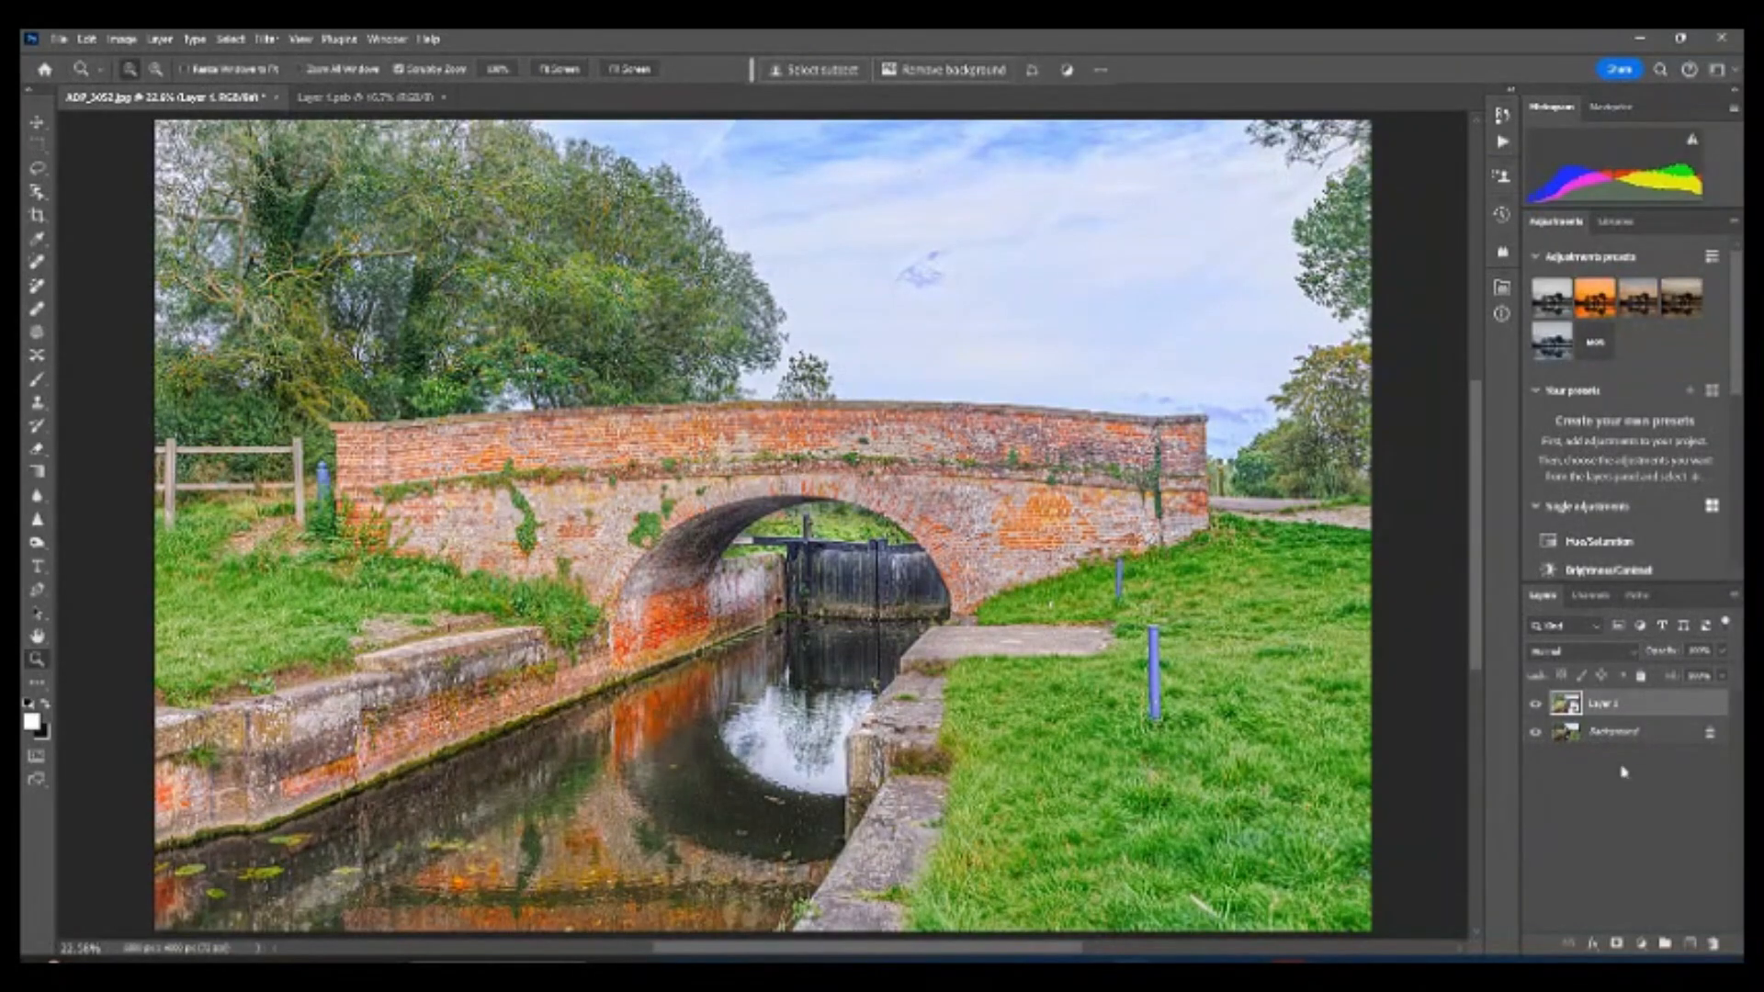
# - Add a black layer mask to Layer 1 and brush white over the trees, bridge, grass banks and canal wall to reveal the HDR toning
pyautogui.click(1619, 944)
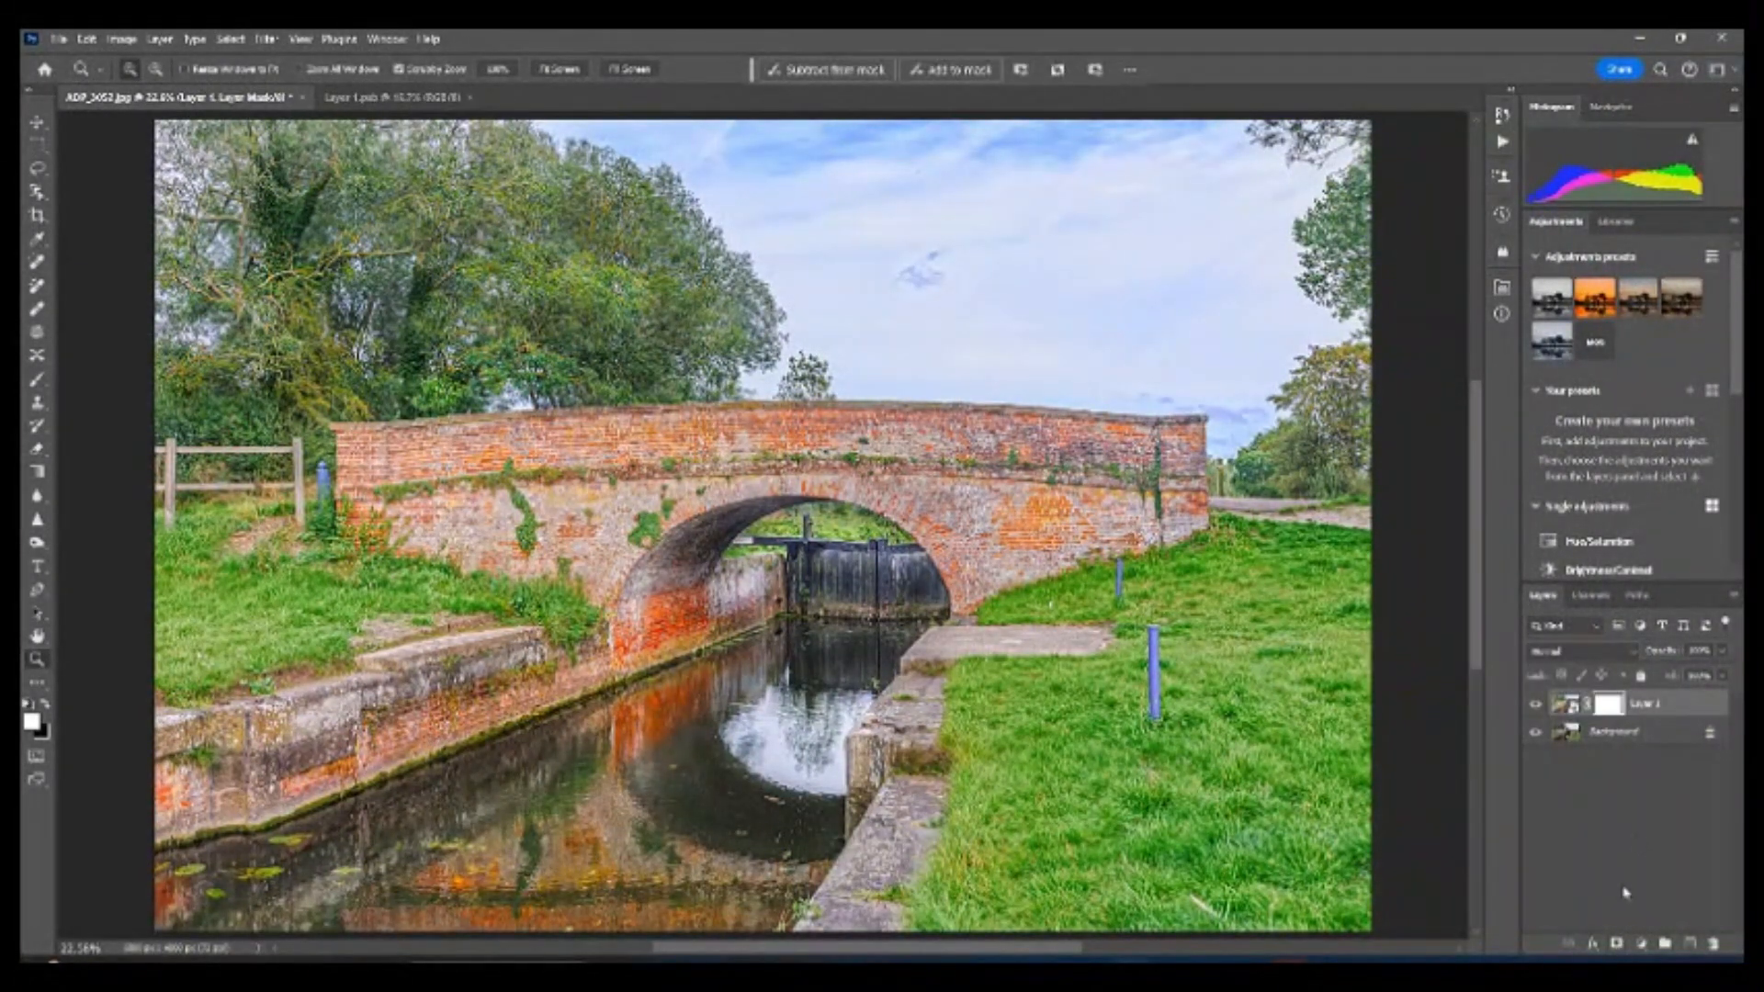
pyautogui.hotkey('ctrl', 'i')
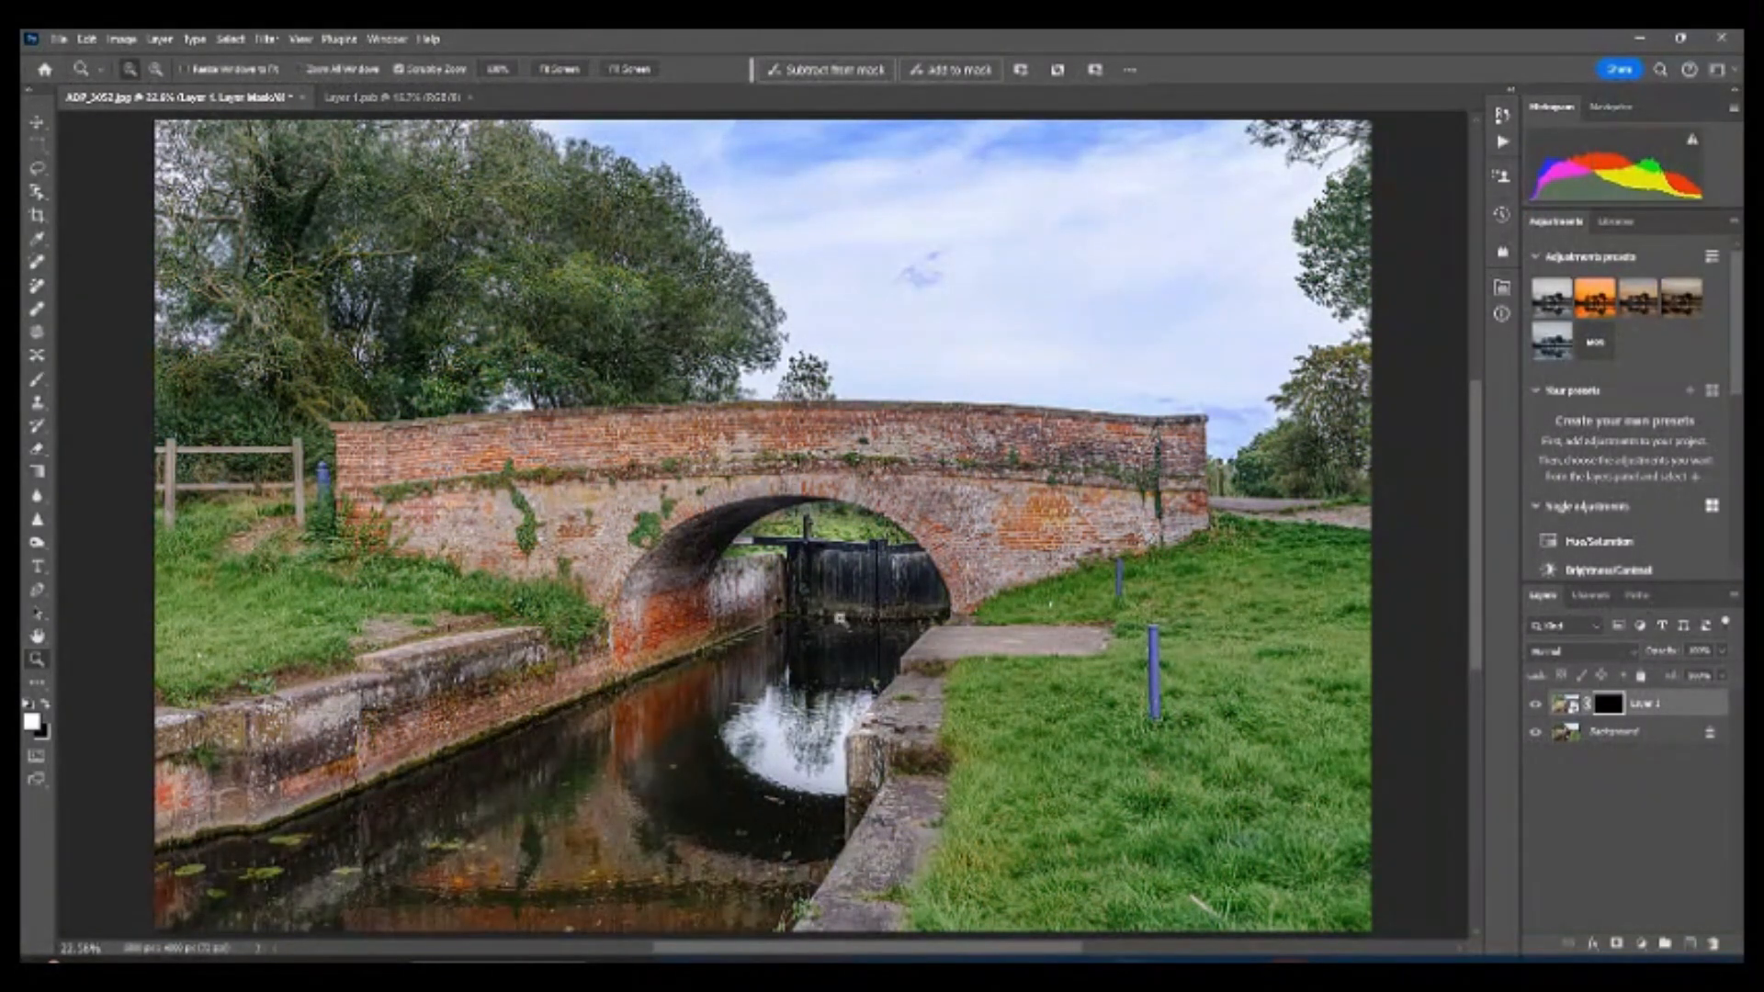
pyautogui.click(37, 379)
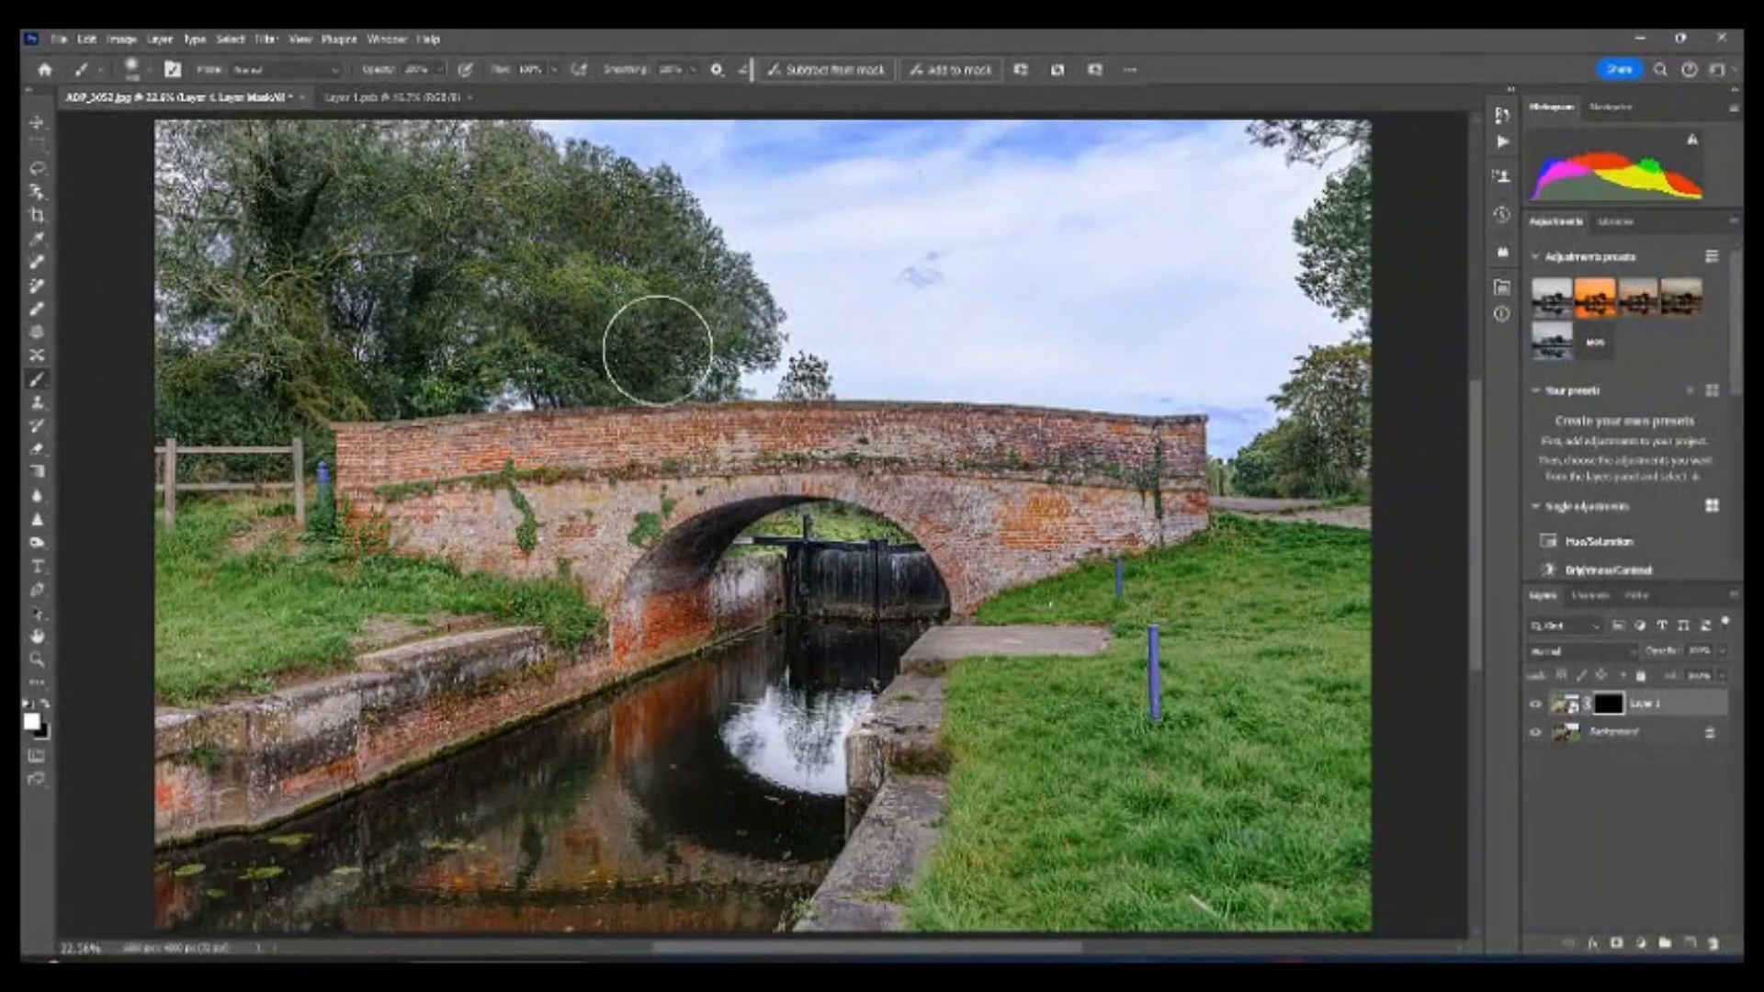
pyautogui.moveTo(654, 324)
pyautogui.mouseDown()
pyautogui.moveTo(484, 196)
pyautogui.moveTo(308, 187)
pyautogui.moveTo(293, 290)
pyautogui.moveTo(305, 355)
pyautogui.moveTo(338, 370)
pyautogui.moveTo(615, 341)
pyautogui.moveTo(654, 315)
pyautogui.moveTo(546, 288)
pyautogui.moveTo(445, 215)
pyautogui.moveTo(262, 222)
pyautogui.moveTo(208, 378)
pyautogui.moveTo(248, 393)
pyautogui.mouseUp()
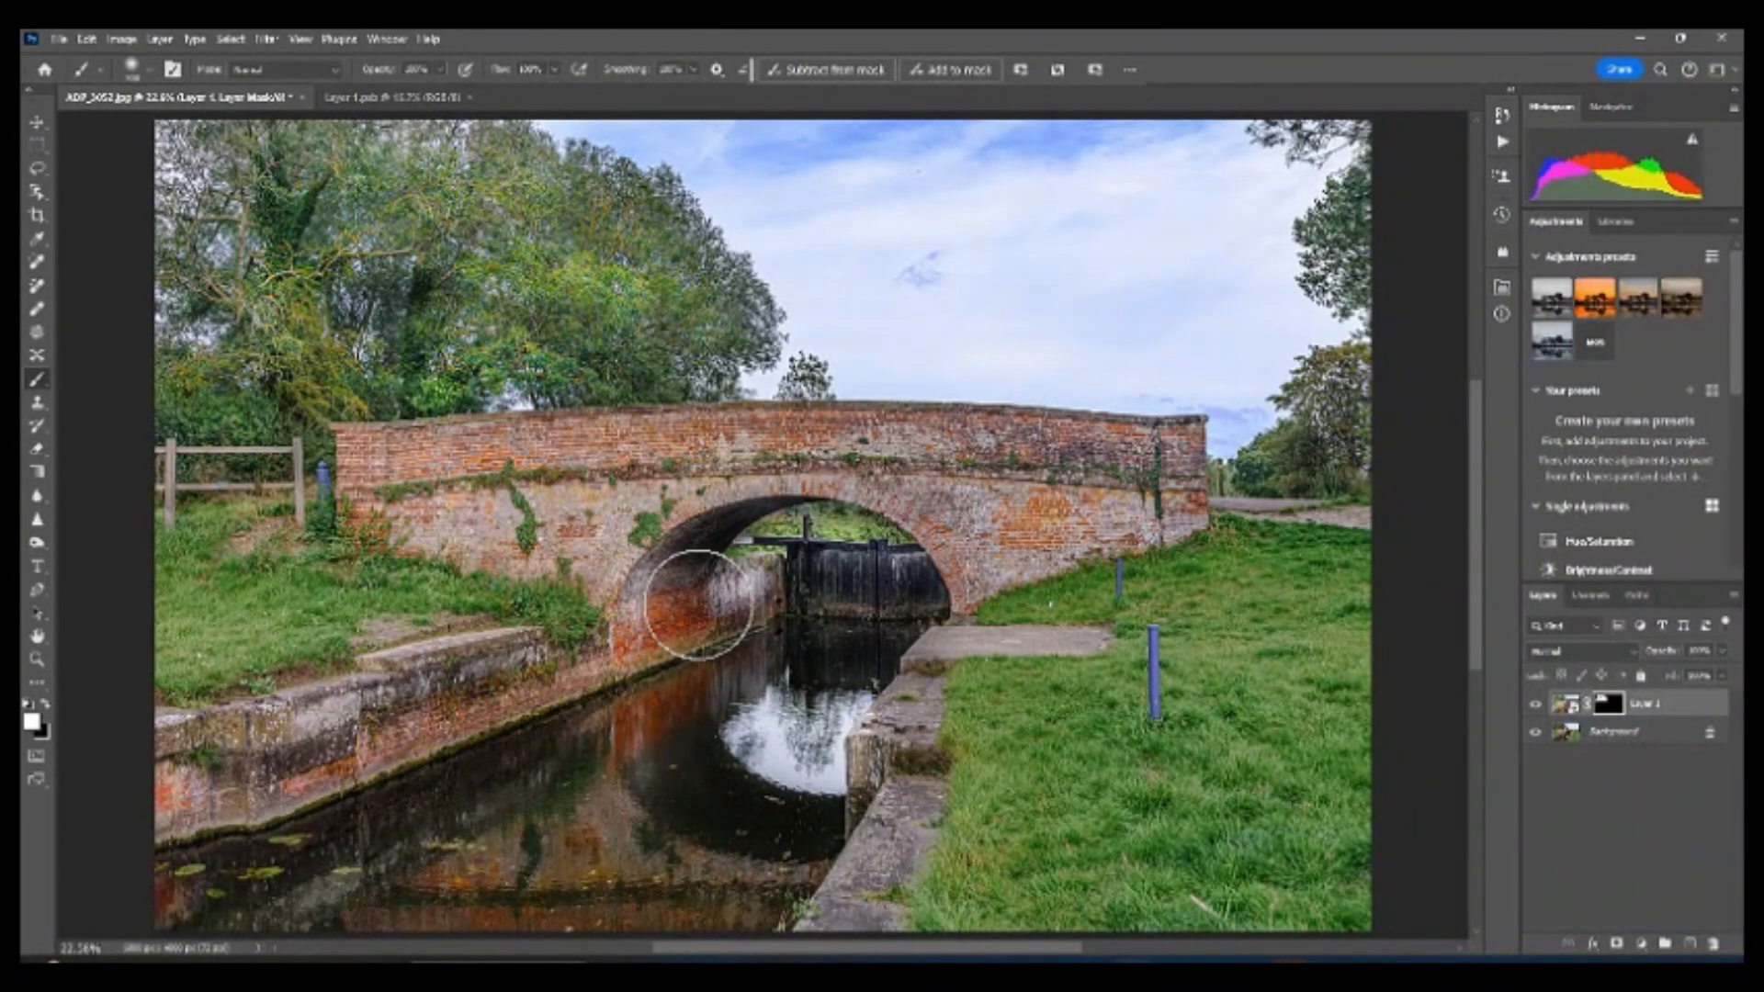
pyautogui.moveTo(357, 474)
pyautogui.mouseDown()
pyautogui.moveTo(860, 452)
pyautogui.moveTo(1153, 486)
pyautogui.moveTo(1035, 532)
pyautogui.moveTo(876, 466)
pyautogui.moveTo(809, 459)
pyautogui.moveTo(686, 496)
pyautogui.moveTo(627, 571)
pyautogui.moveTo(417, 526)
pyautogui.moveTo(369, 483)
pyautogui.moveTo(735, 463)
pyautogui.moveTo(1147, 488)
pyautogui.mouseUp()
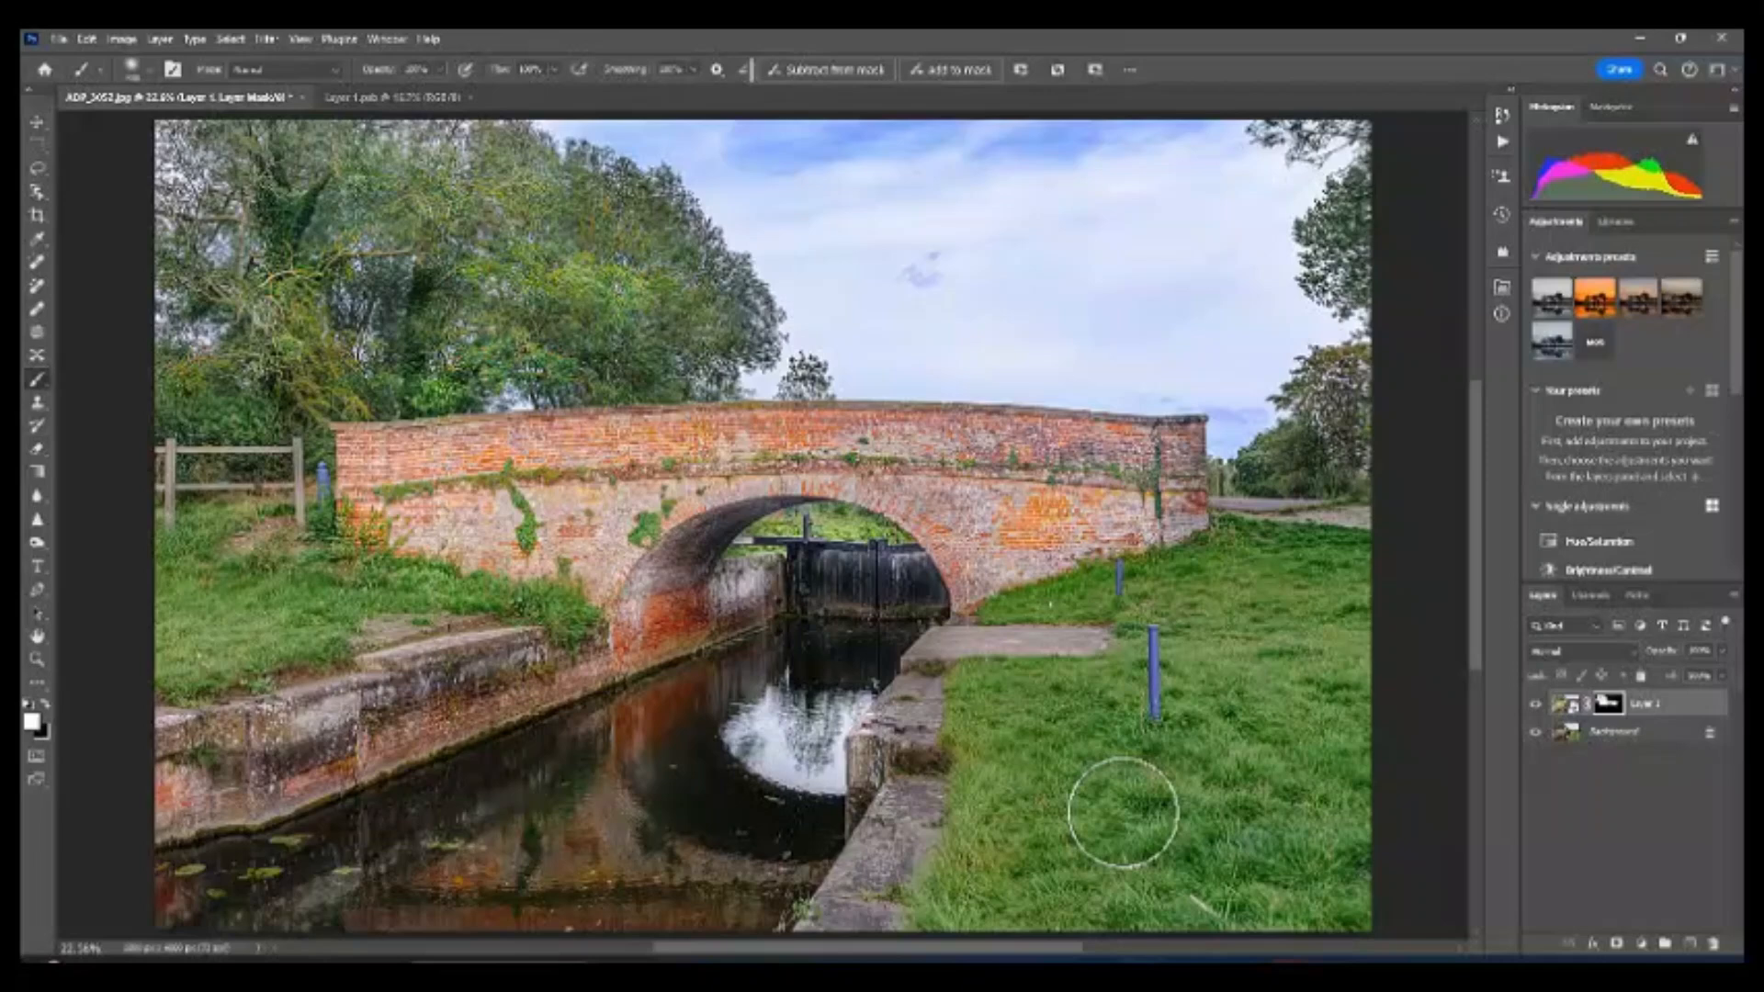
pyautogui.moveTo(241, 596)
pyautogui.mouseDown()
pyautogui.moveTo(193, 546)
pyautogui.moveTo(192, 664)
pyautogui.moveTo(322, 612)
pyautogui.moveTo(496, 603)
pyautogui.moveTo(243, 557)
pyautogui.mouseUp()
pyautogui.moveTo(1070, 630)
pyautogui.mouseDown()
pyautogui.moveTo(1361, 599)
pyautogui.moveTo(1320, 696)
pyautogui.moveTo(983, 710)
pyautogui.moveTo(1004, 812)
pyautogui.moveTo(981, 921)
pyautogui.moveTo(1169, 862)
pyautogui.moveTo(1324, 888)
pyautogui.moveTo(1155, 904)
pyautogui.moveTo(1343, 838)
pyautogui.moveTo(1291, 775)
pyautogui.moveTo(1379, 751)
pyautogui.moveTo(1138, 771)
pyautogui.moveTo(1115, 754)
pyautogui.moveTo(1357, 853)
pyautogui.moveTo(1341, 585)
pyautogui.moveTo(1280, 565)
pyautogui.moveTo(1211, 603)
pyautogui.mouseUp()
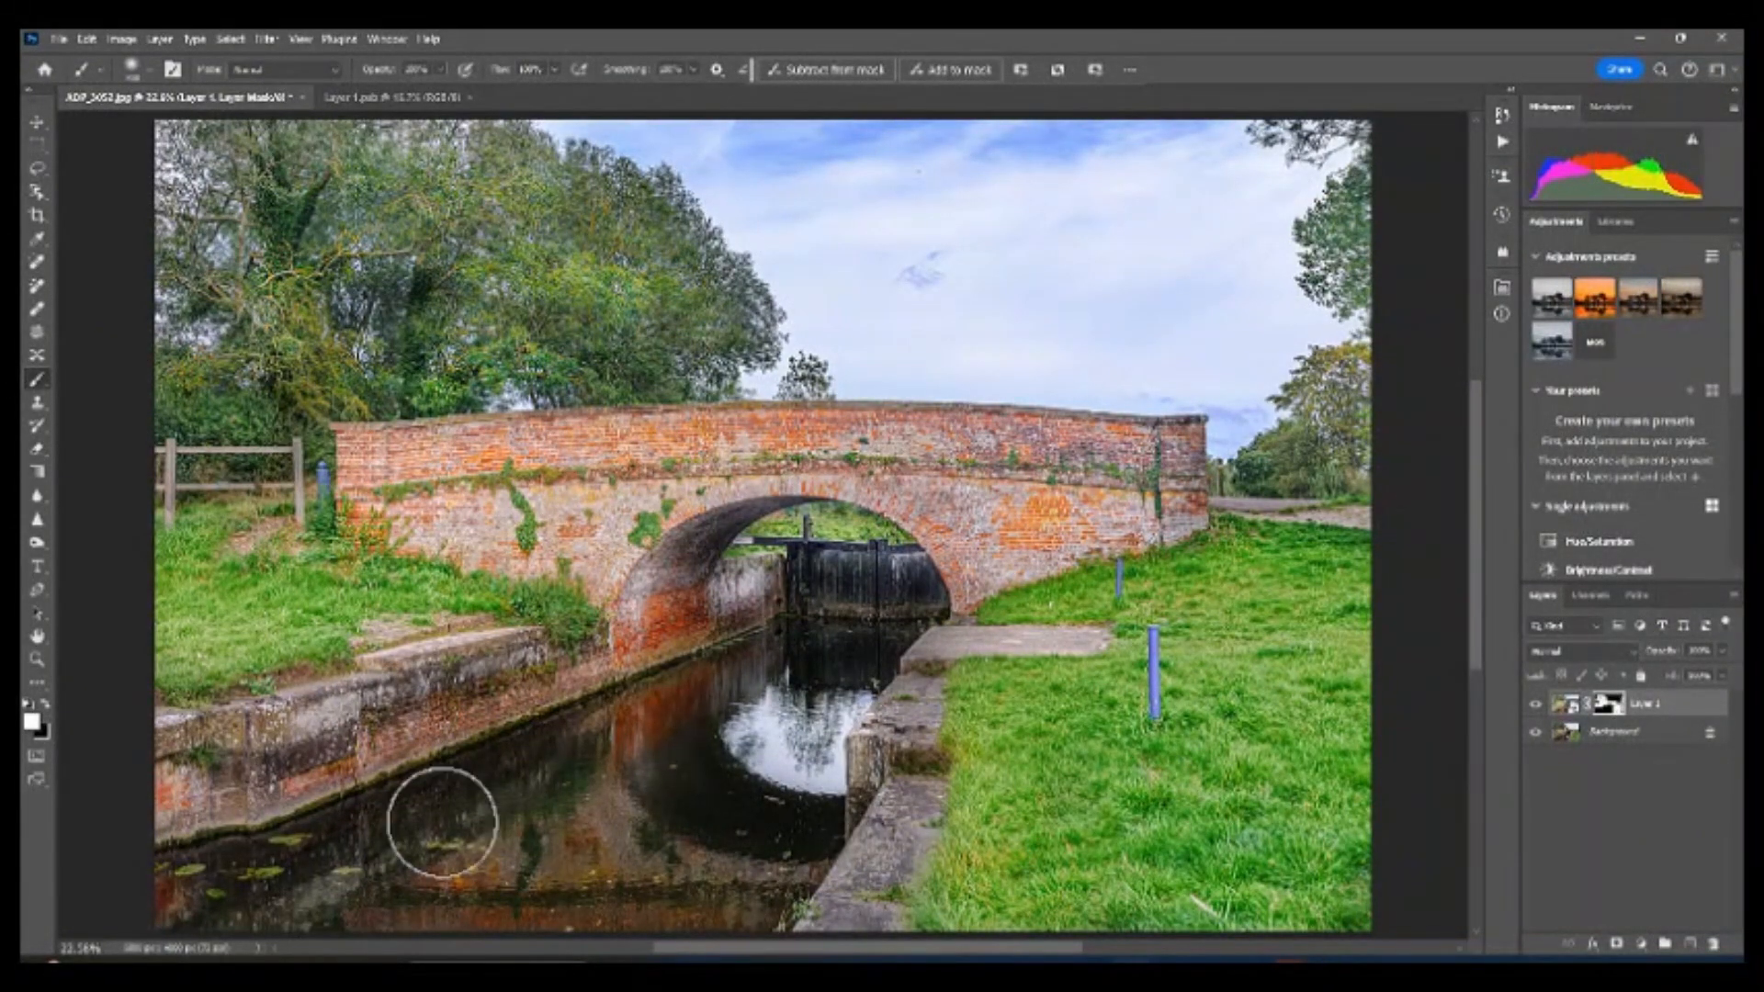
pyautogui.moveTo(193, 781)
pyautogui.mouseDown()
pyautogui.moveTo(422, 721)
pyautogui.moveTo(601, 634)
pyautogui.moveTo(680, 629)
pyautogui.moveTo(694, 565)
pyautogui.mouseUp()
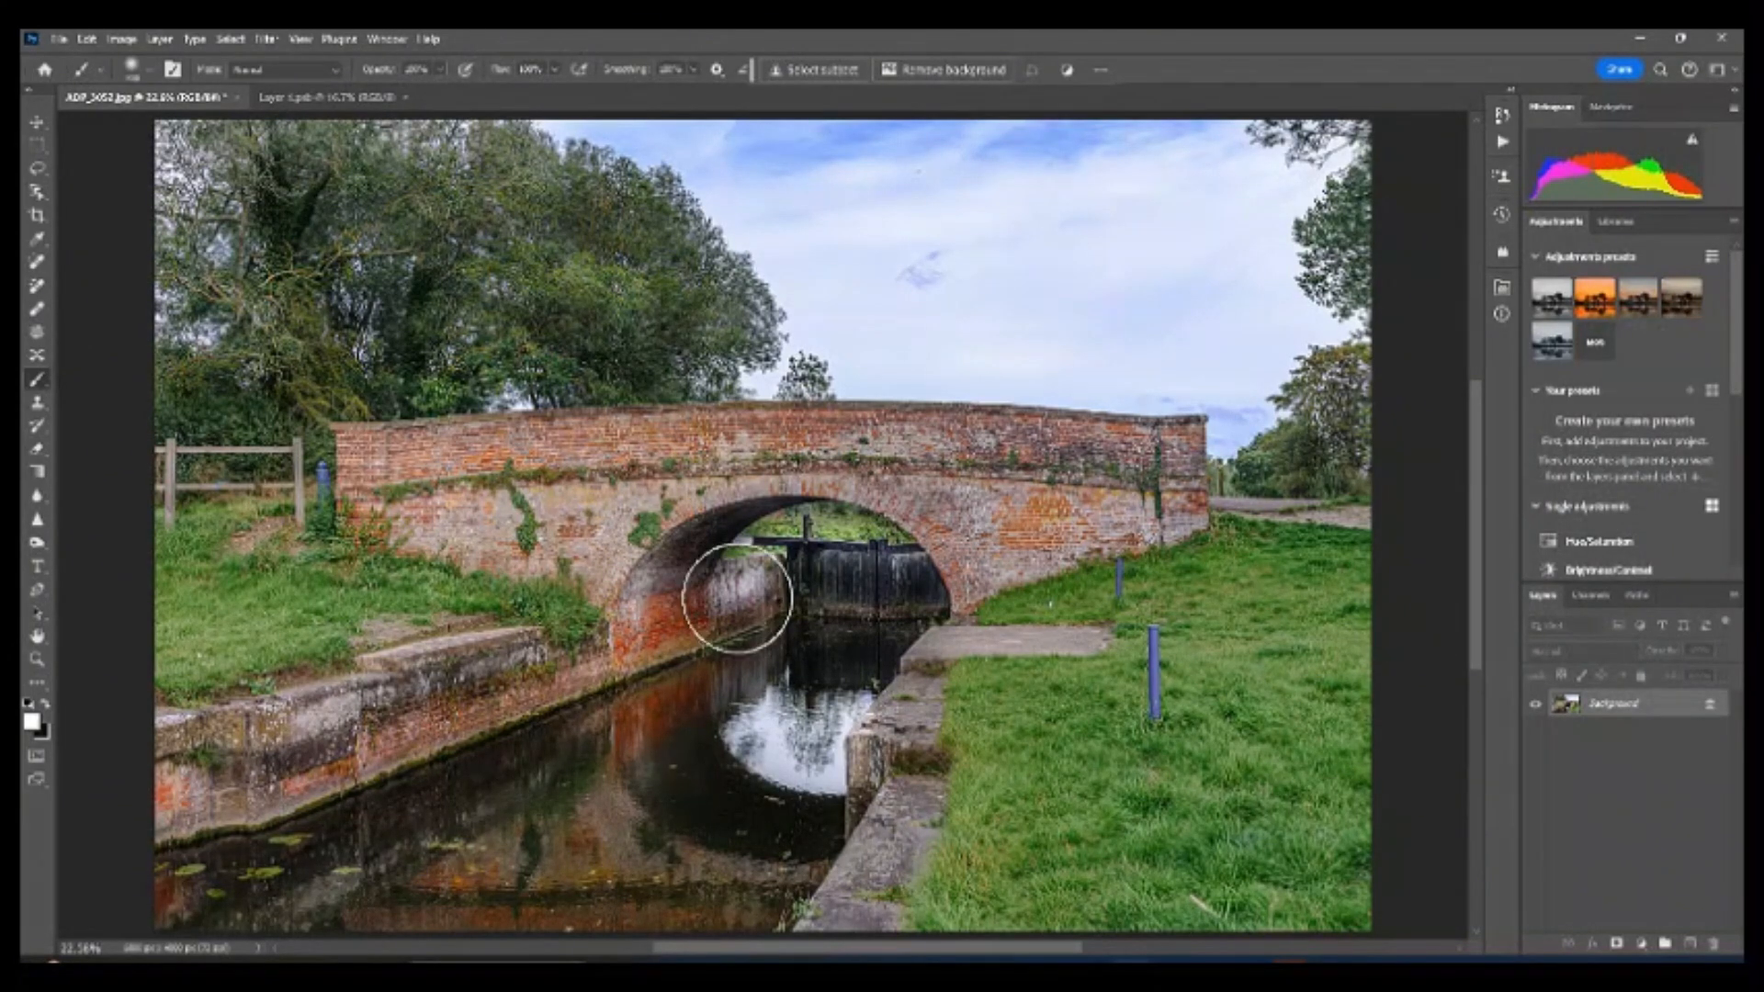
# - Open the Background photo in the Camera Raw Filter and create a Sky mask, inverting it and back to preview the opposite area
pyautogui.click(266, 39)
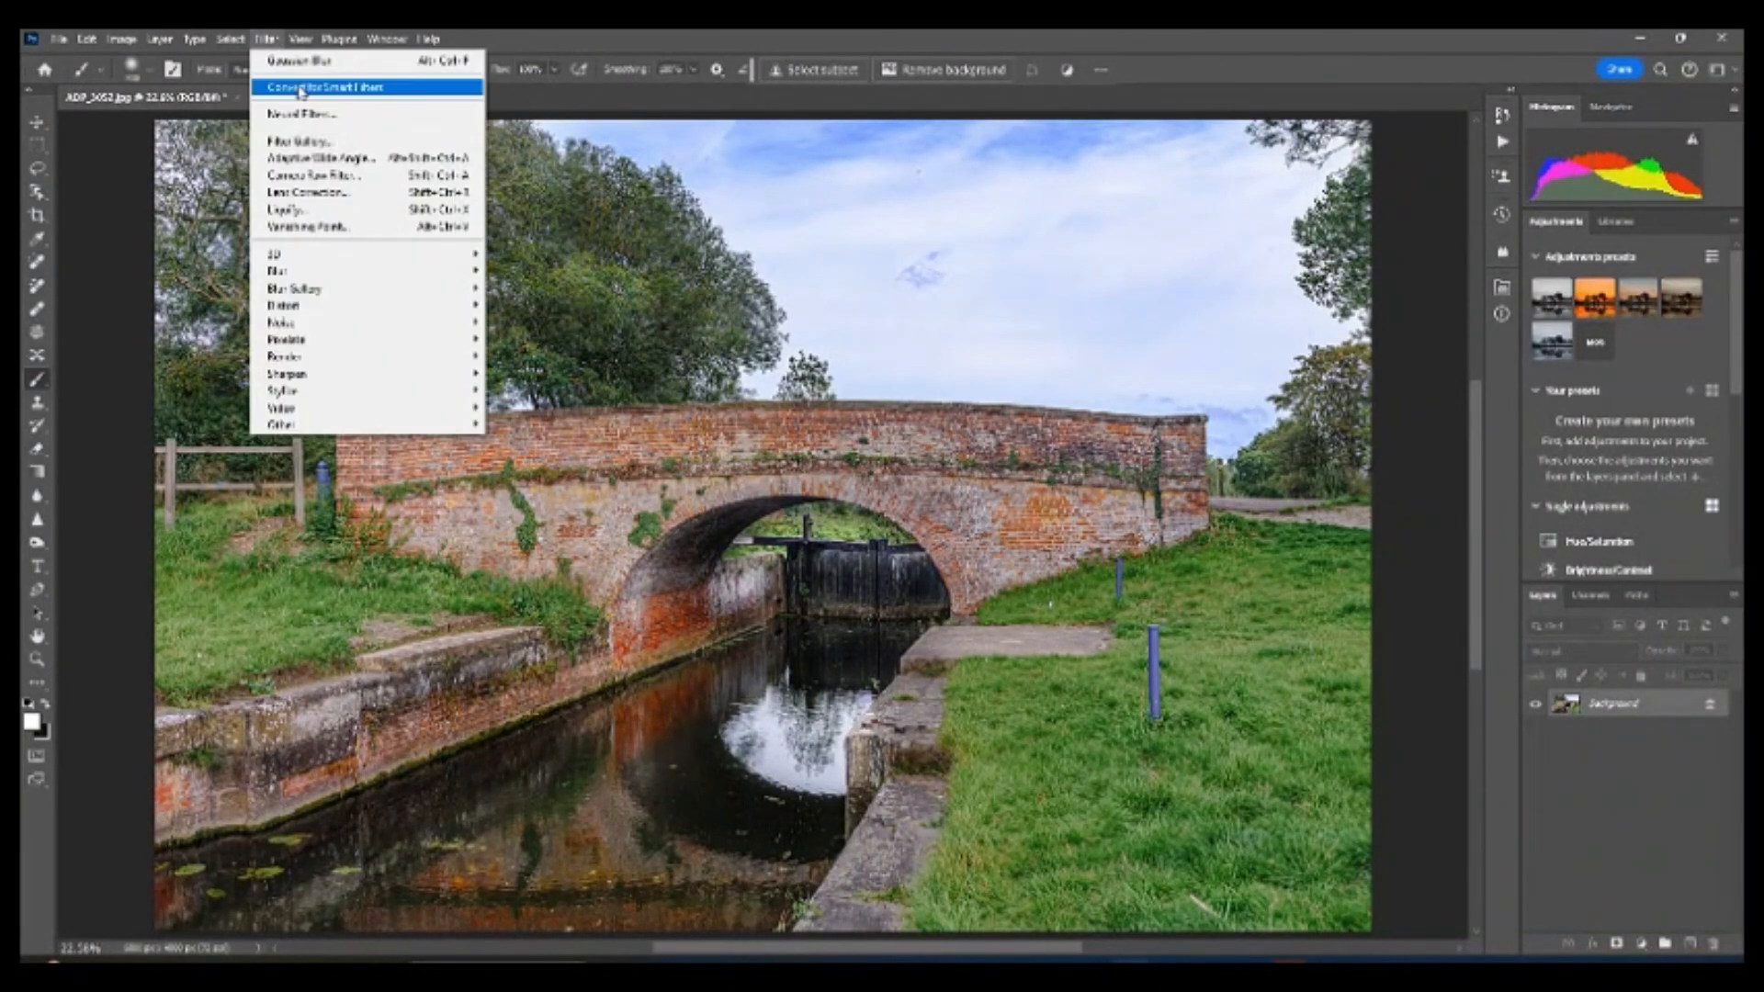
pyautogui.click(326, 175)
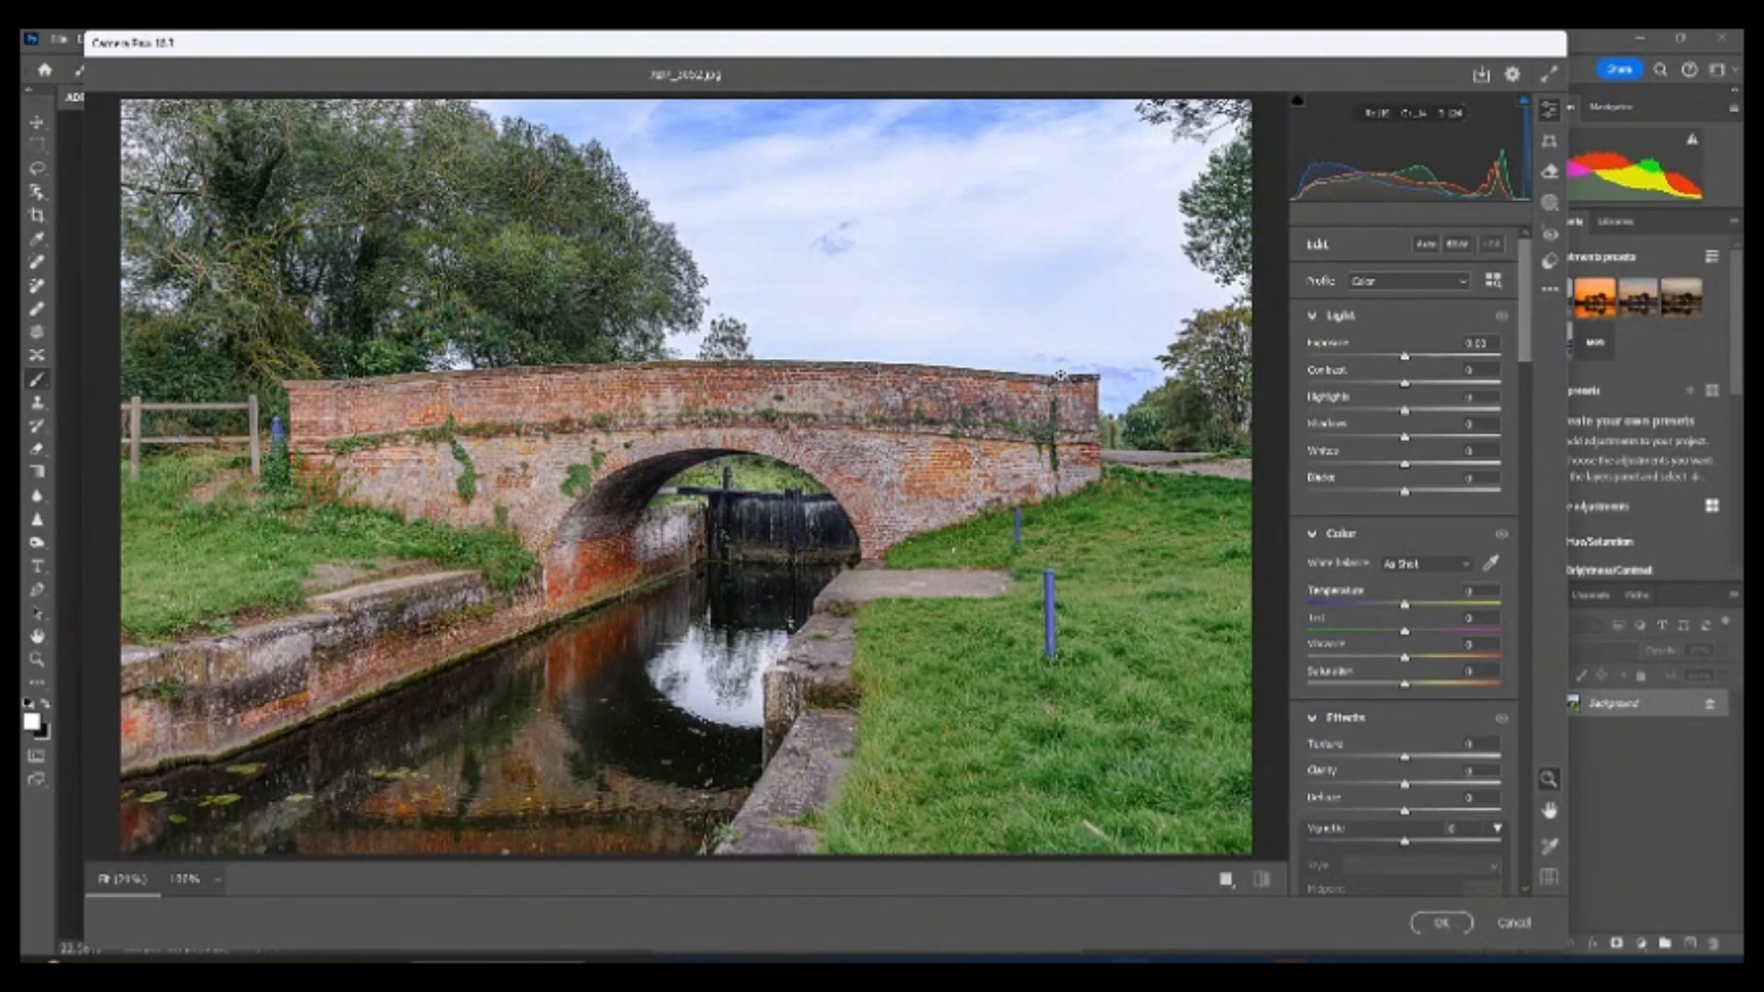
pyautogui.click(1550, 203)
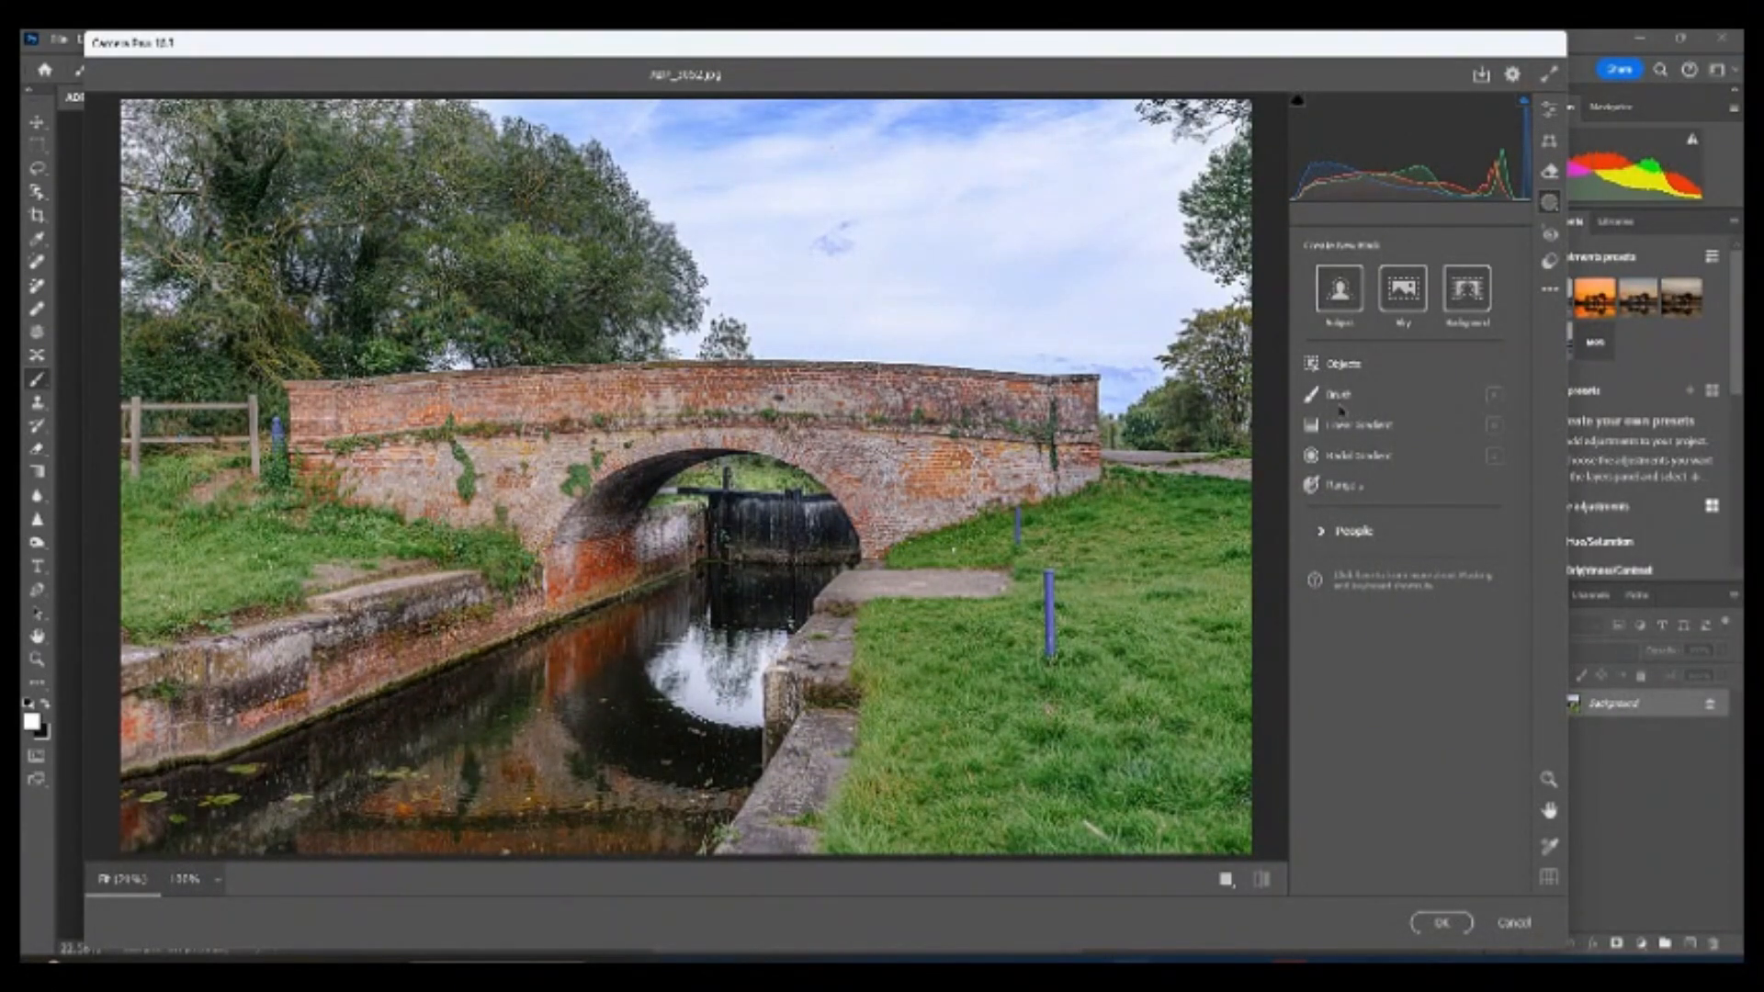
pyautogui.click(1403, 294)
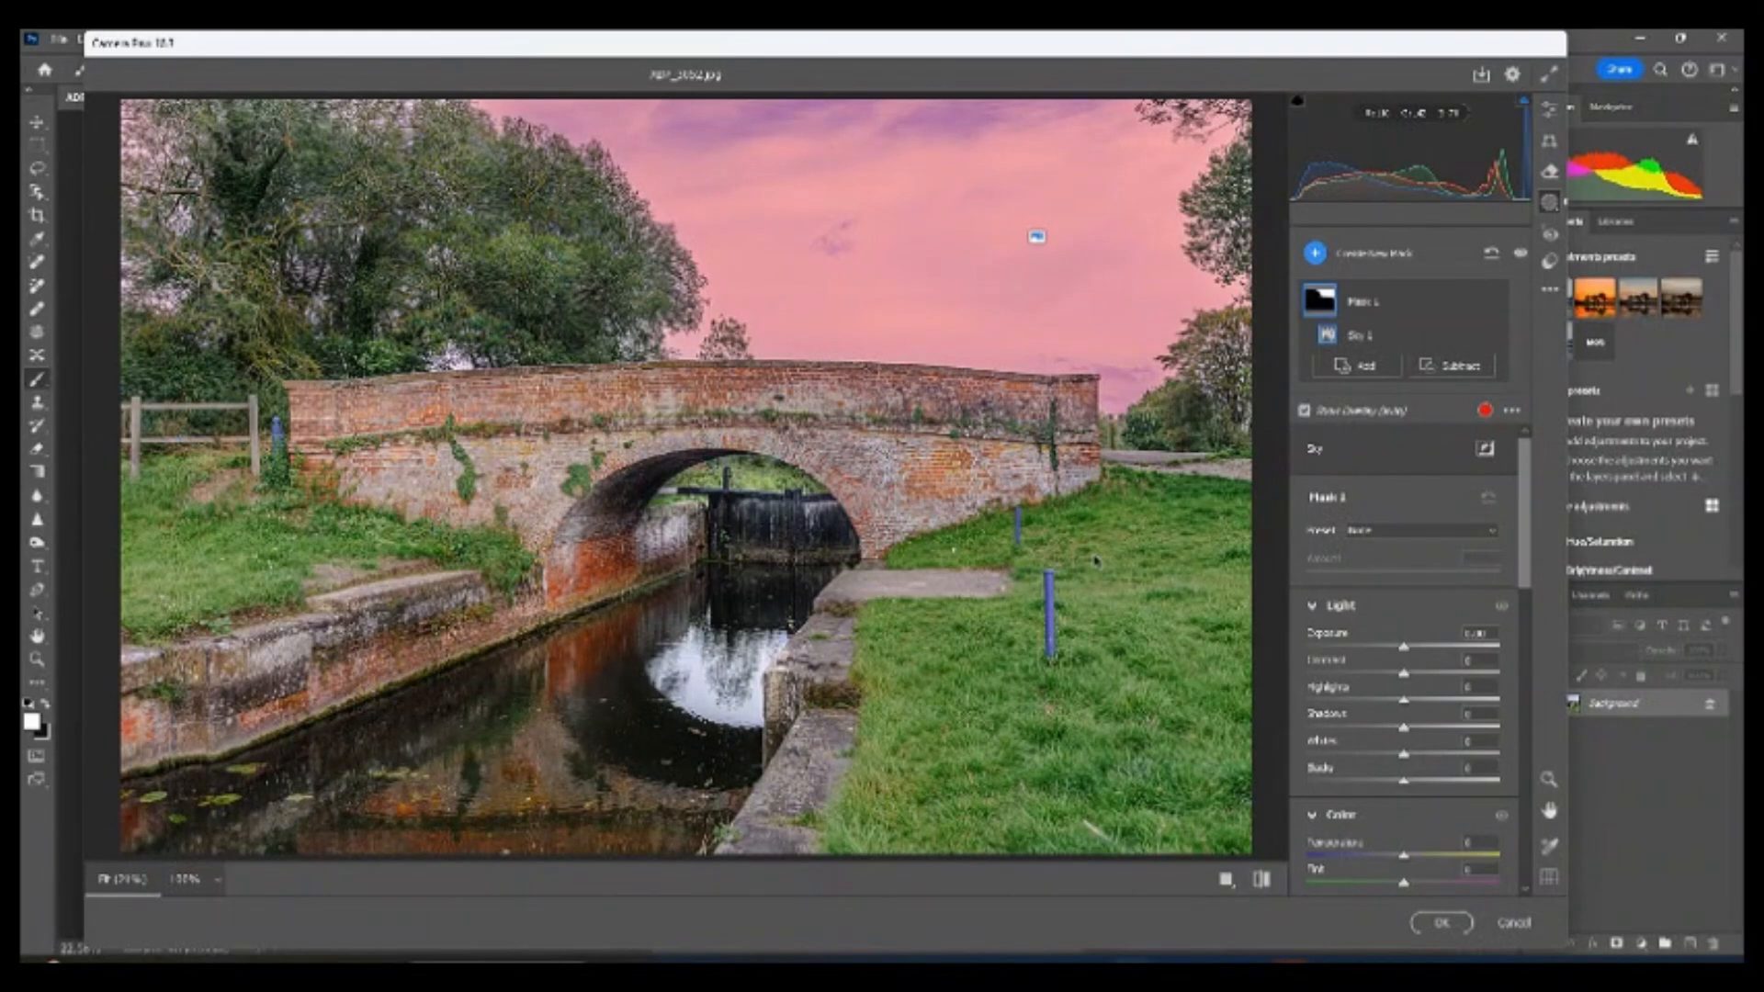
pyautogui.click(1486, 451)
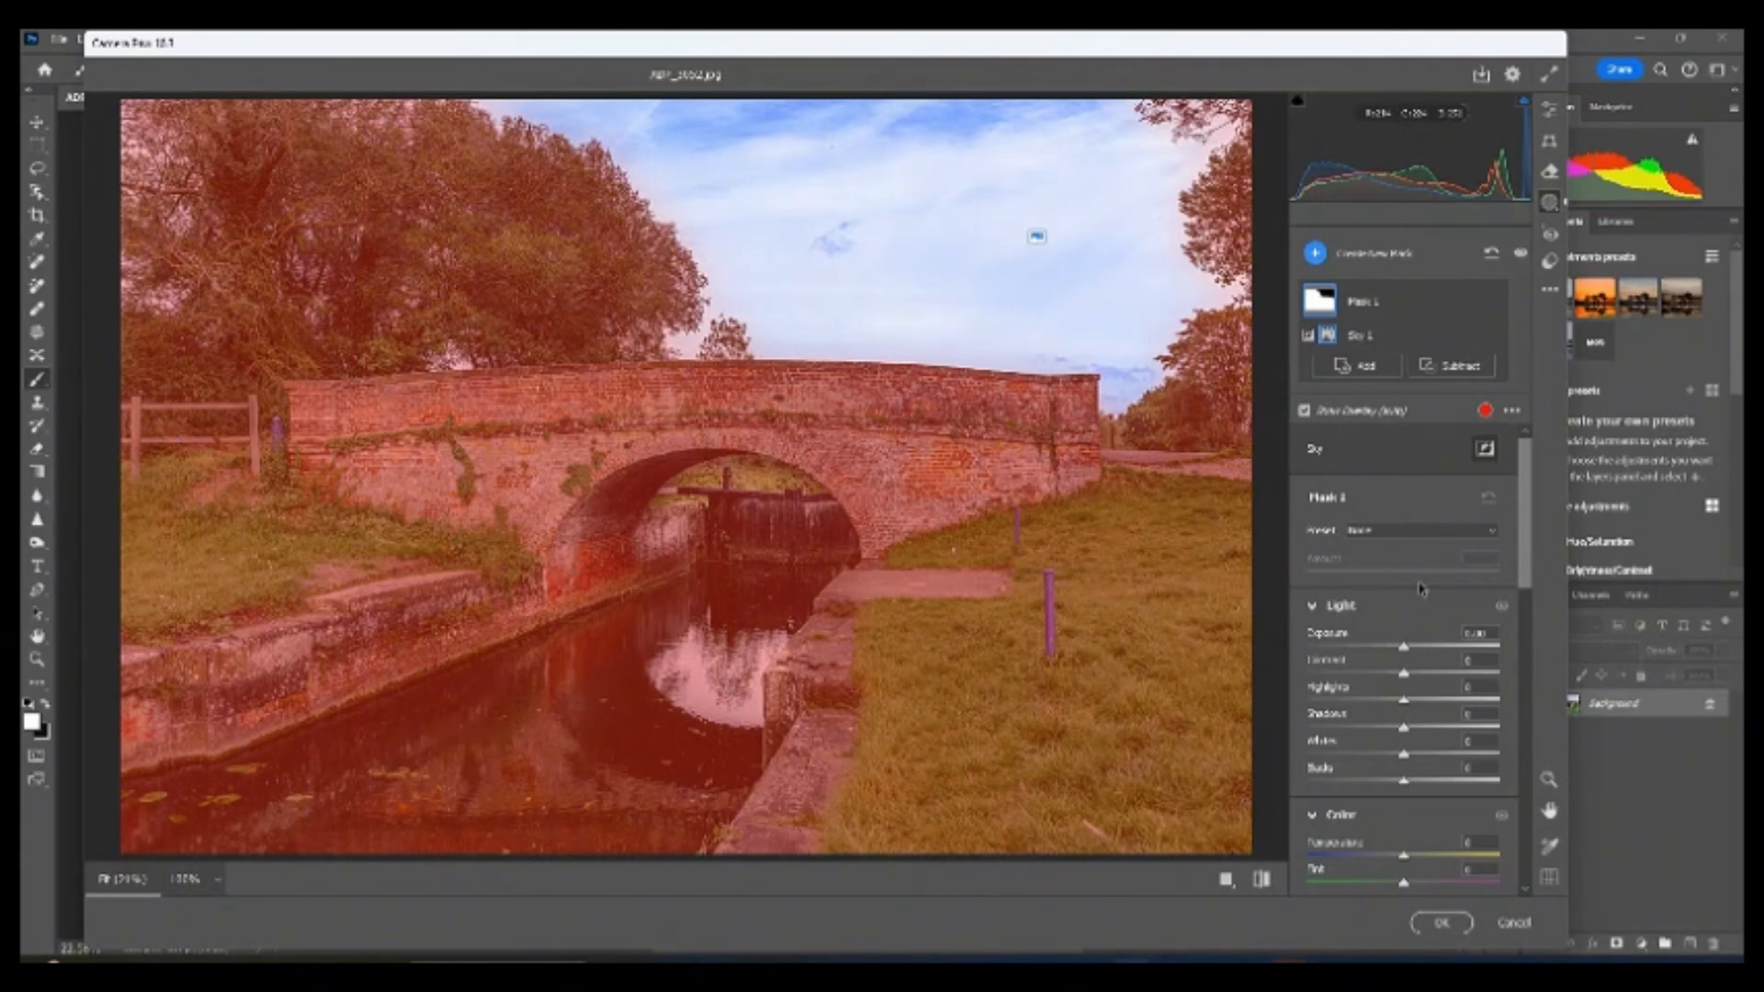
pyautogui.click(1486, 448)
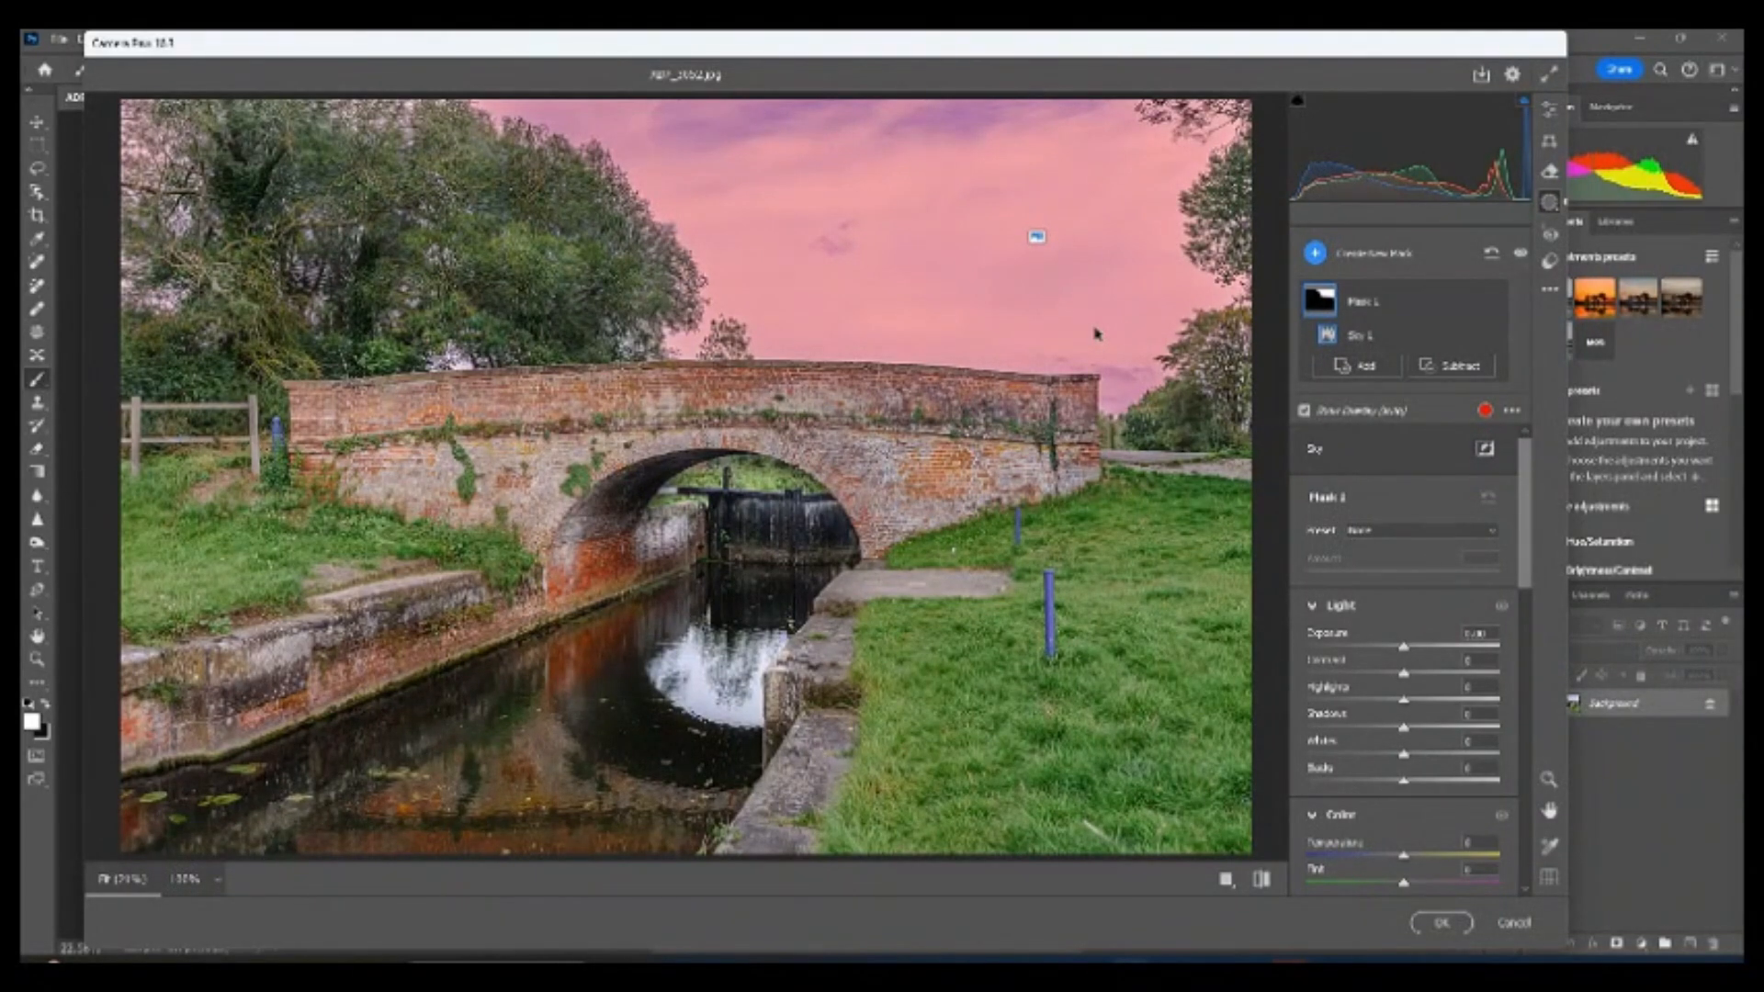
# - For the sky mask, set Highlights to -40, Contrast to +11 and Whites to +22, and lower Shadows slightly
pyautogui.moveTo(1403, 701); pyautogui.dragTo(1364, 705)
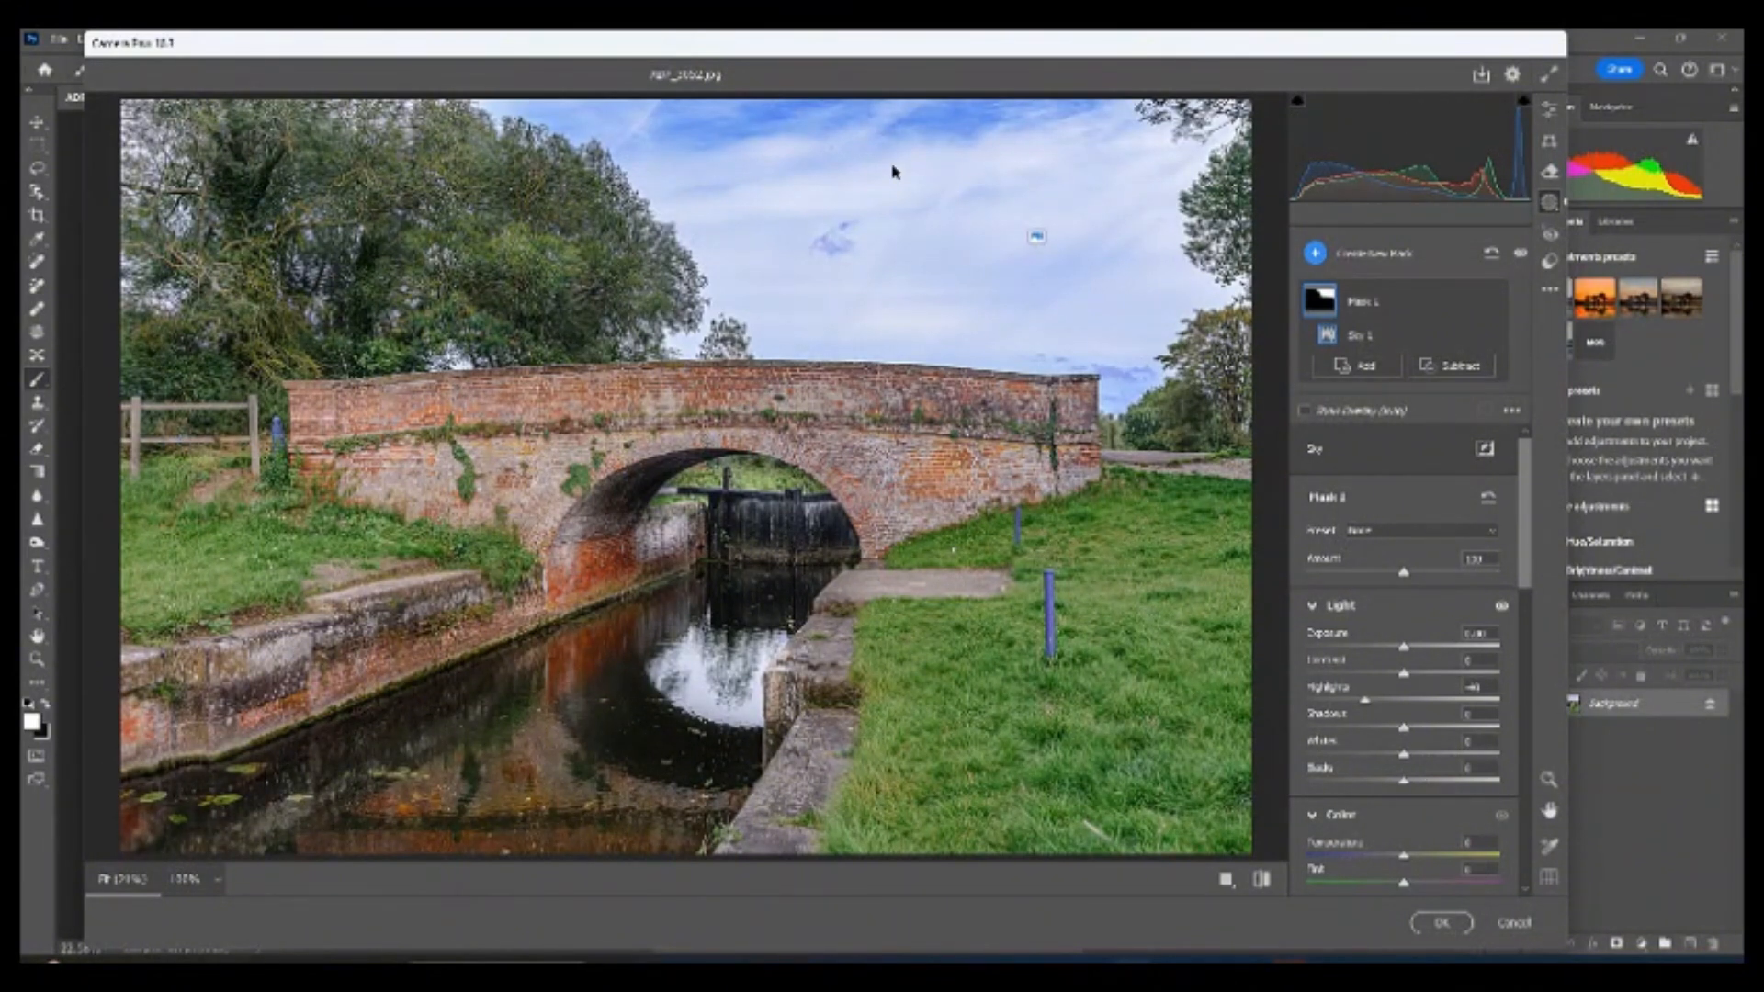
pyautogui.moveTo(1404, 674); pyautogui.dragTo(1413, 674)
pyautogui.scroll(-3, 1418, 716)
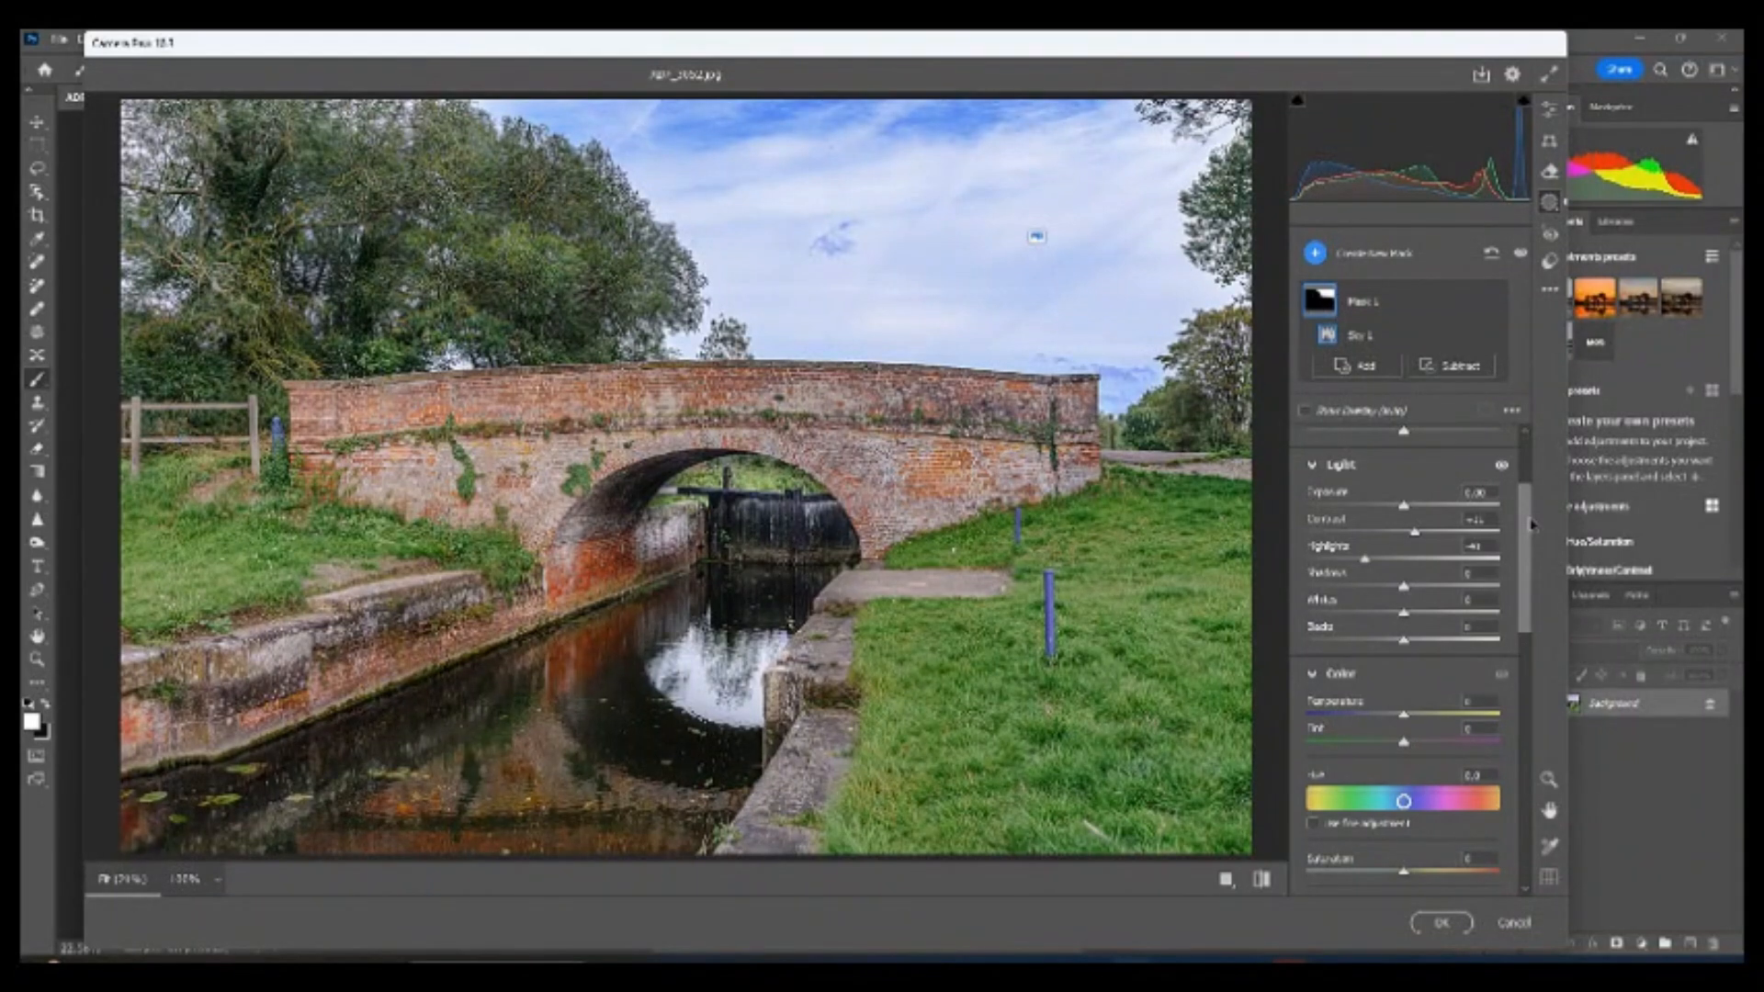
pyautogui.moveTo(1526, 550); pyautogui.dragTo(1524, 574)
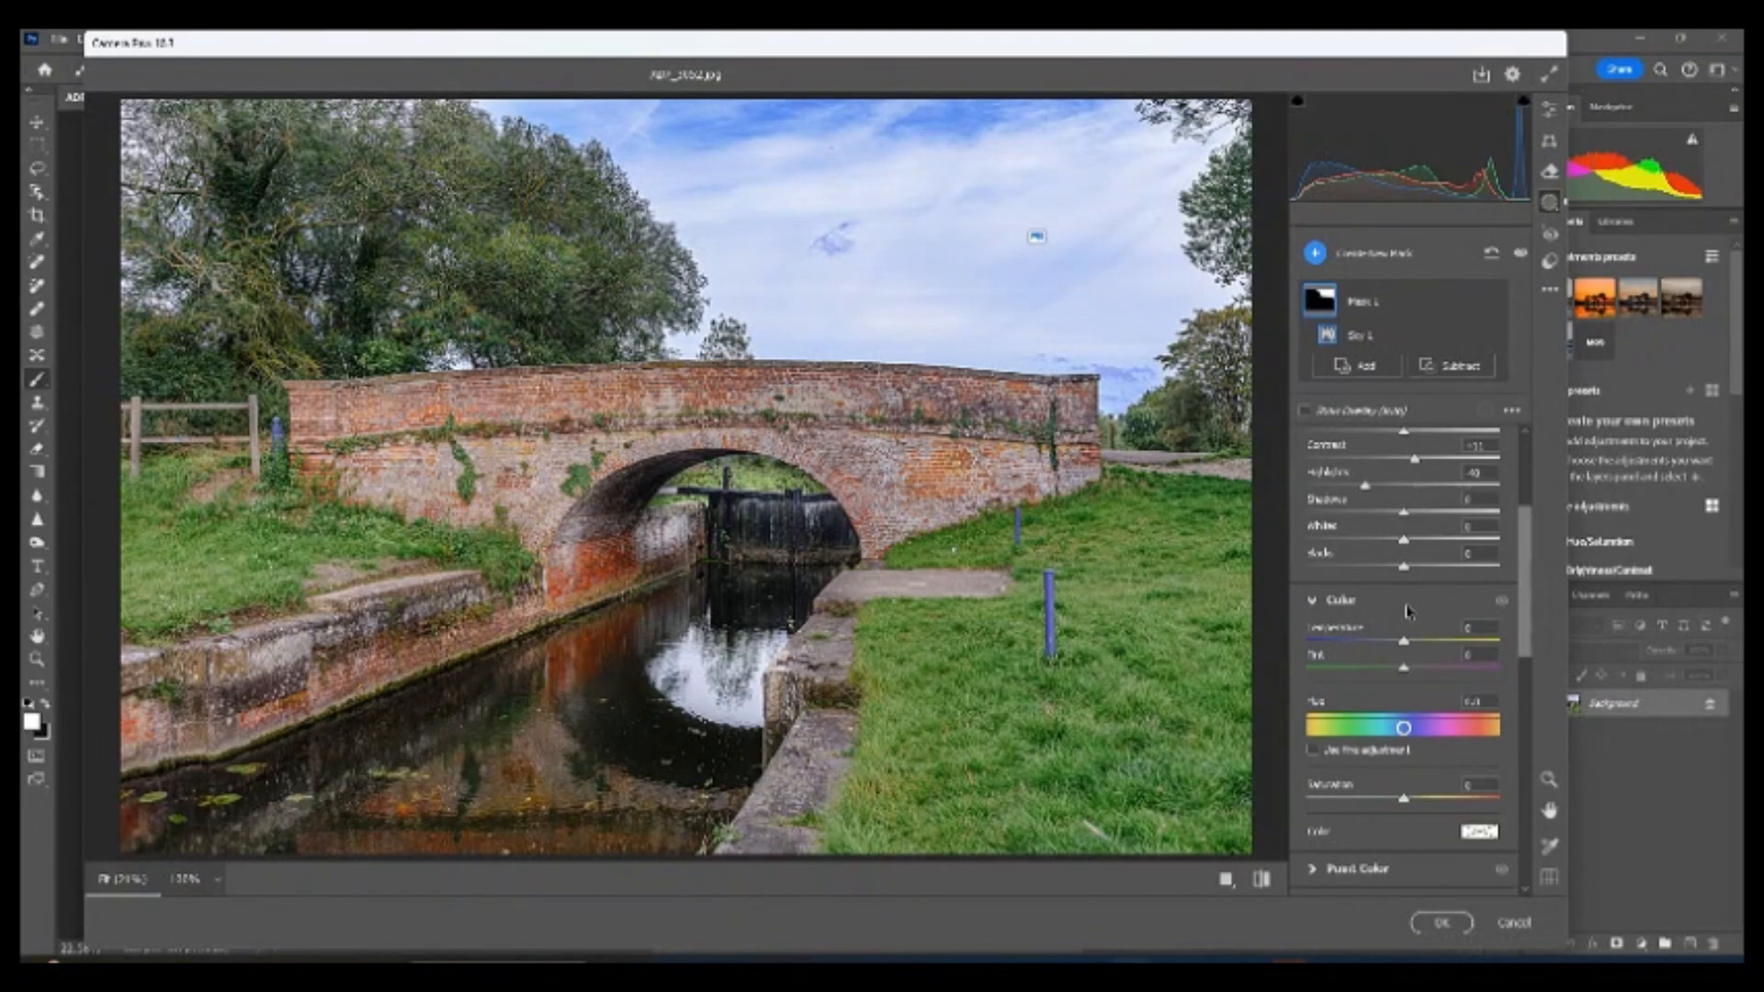
pyautogui.moveTo(1404, 512)
pyautogui.mouseDown()
pyautogui.moveTo(1454, 514)
pyautogui.moveTo(1335, 511)
pyautogui.moveTo(1400, 502)
pyautogui.mouseUp()
pyautogui.moveTo(1403, 539); pyautogui.dragTo(1432, 540)
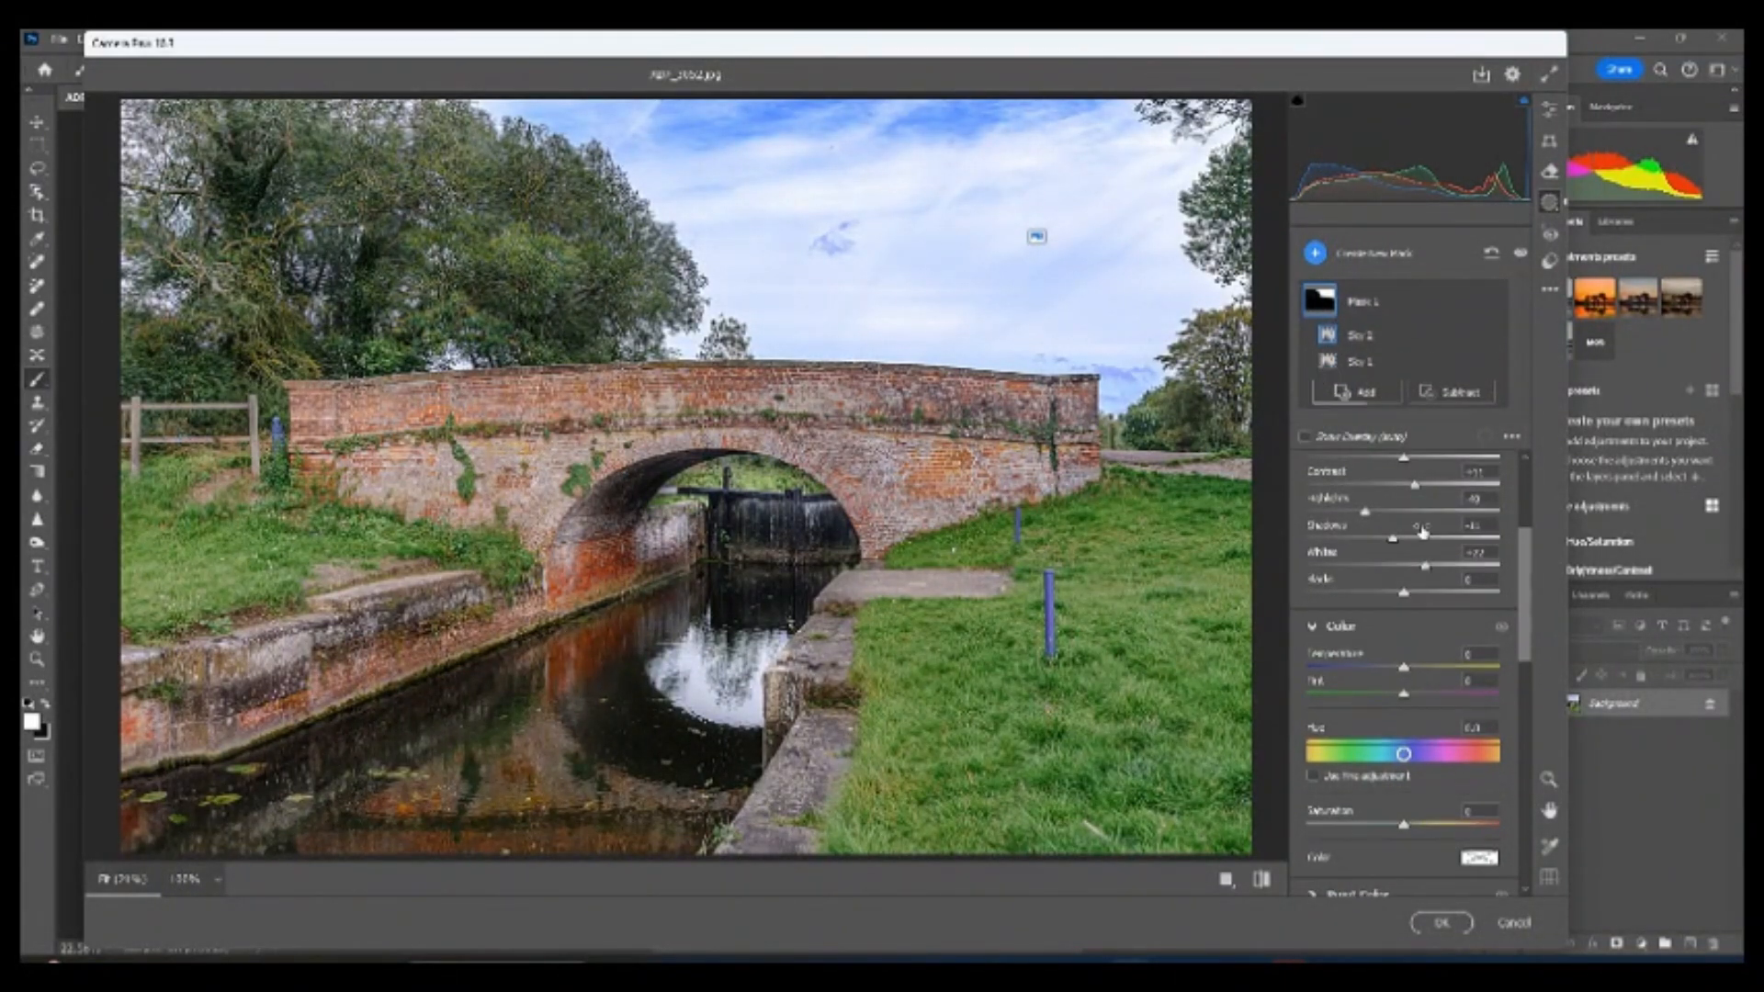
# - Create a second Sky mask and invert it to cover the trees, bridge, grass and canal instead
pyautogui.click(1314, 253)
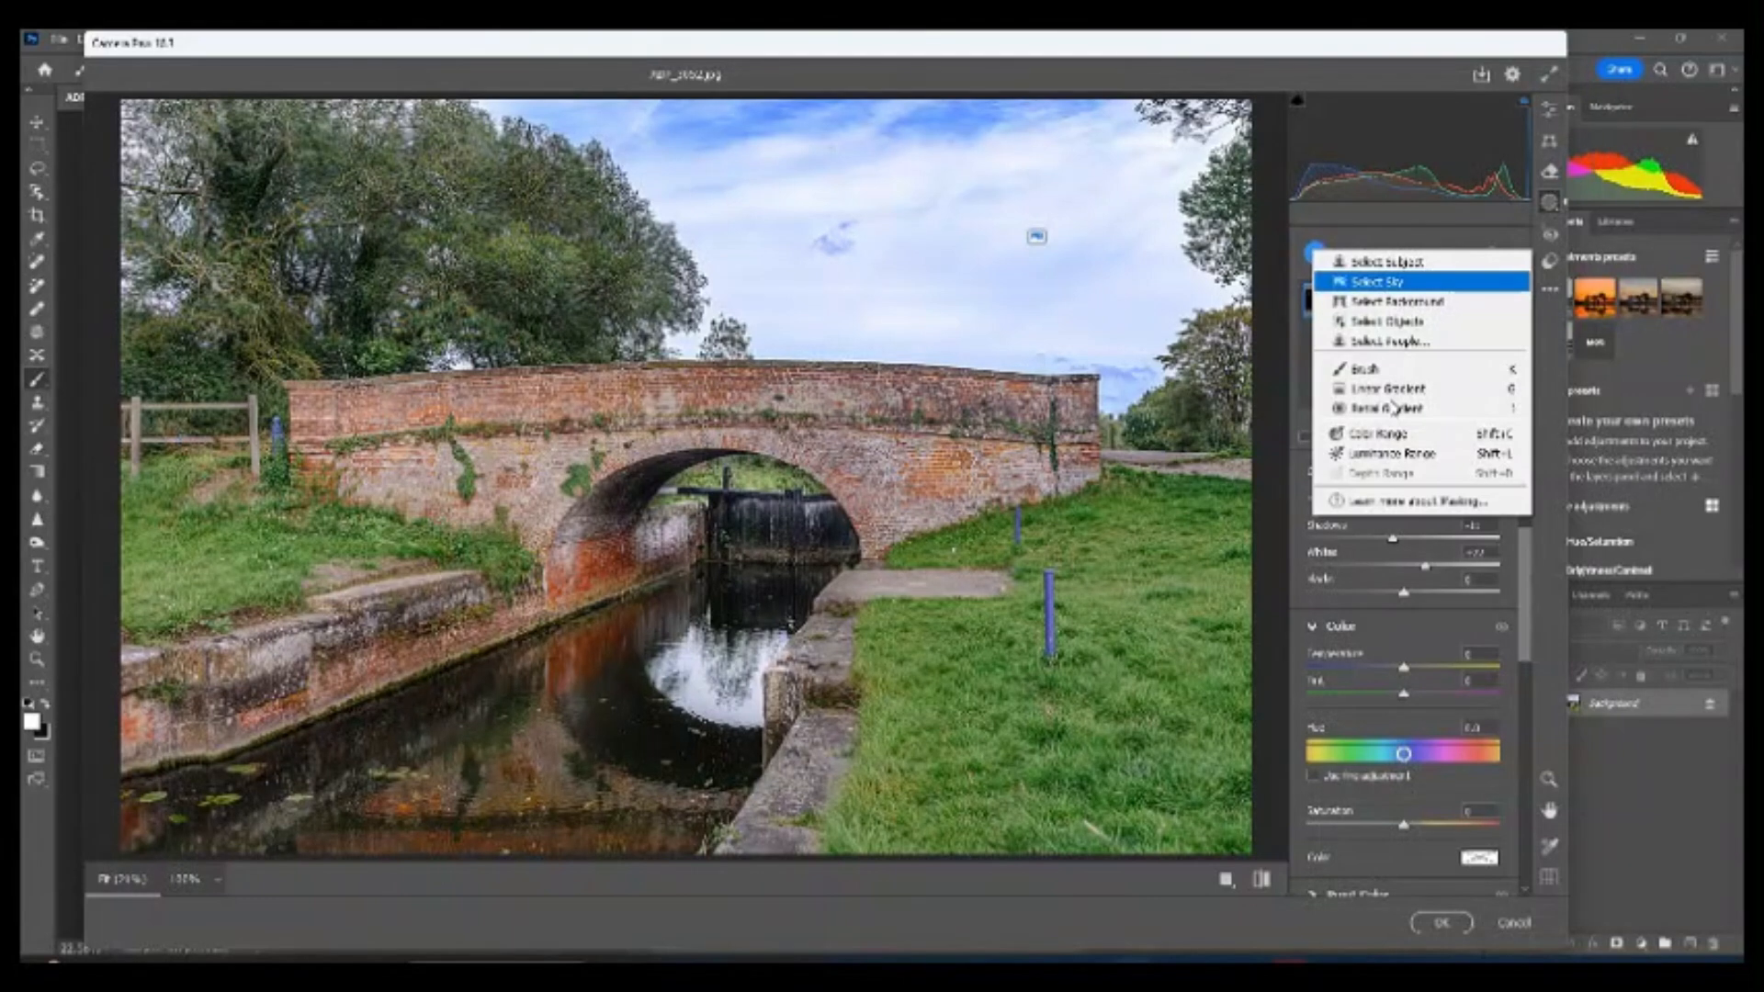
pyautogui.click(1397, 284)
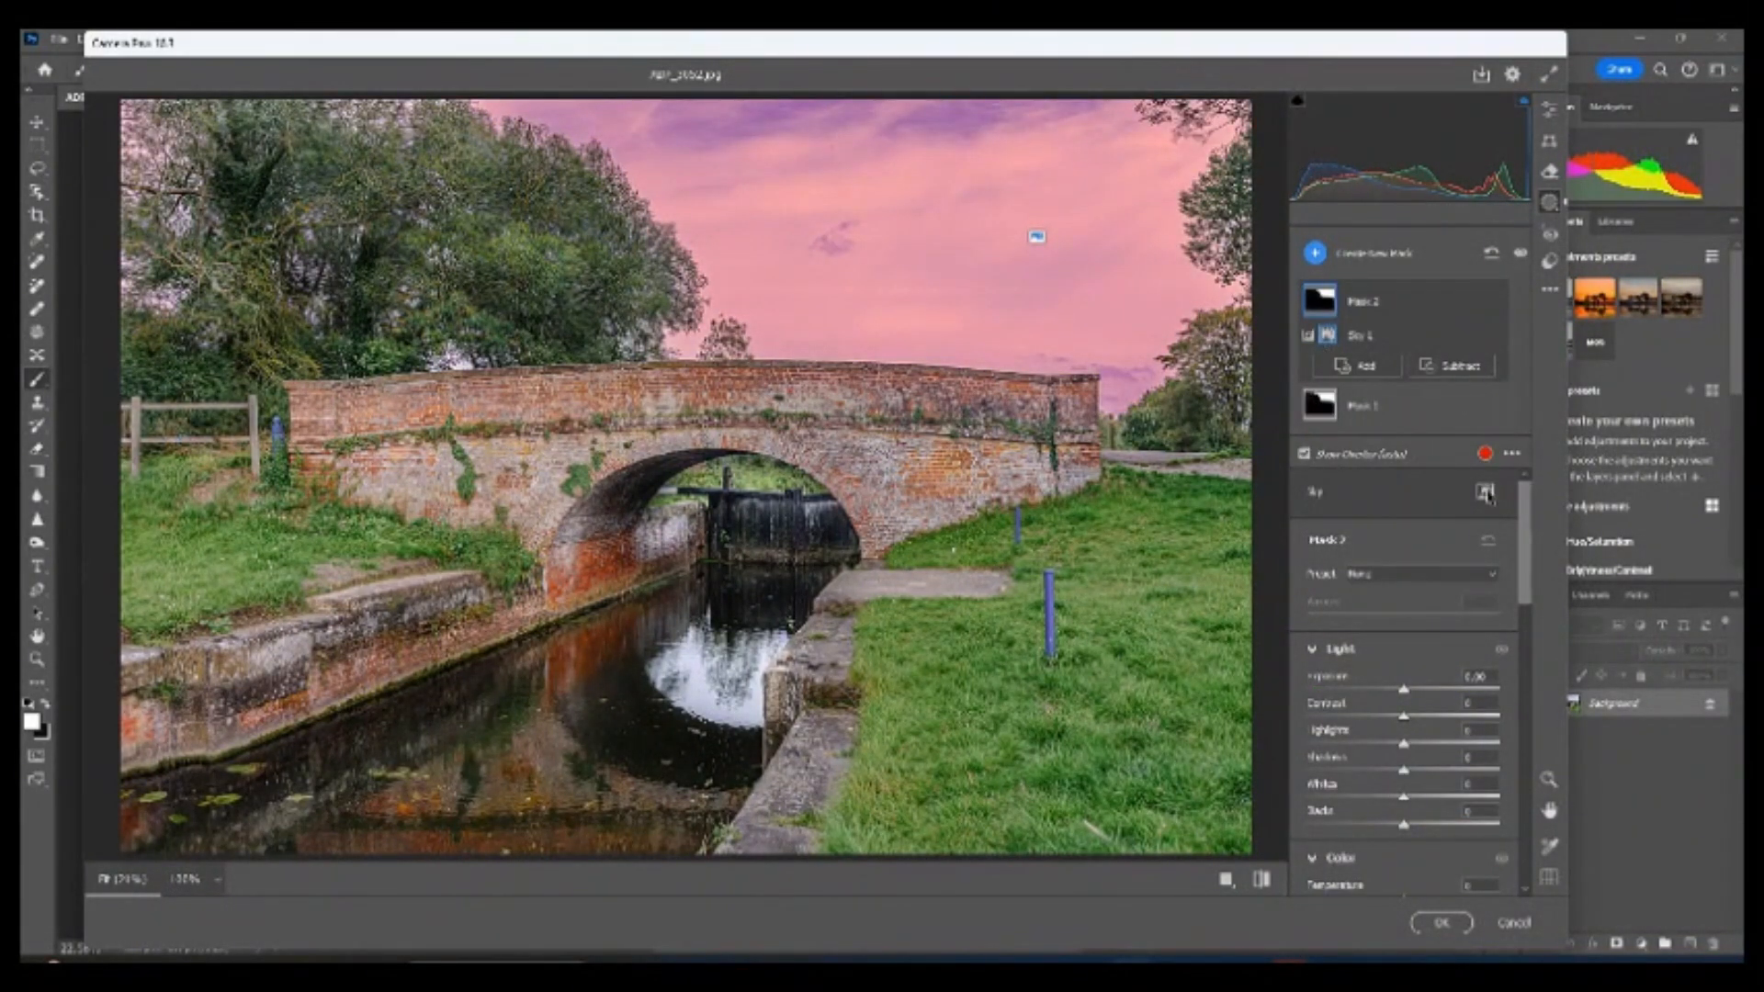
pyautogui.click(1485, 493)
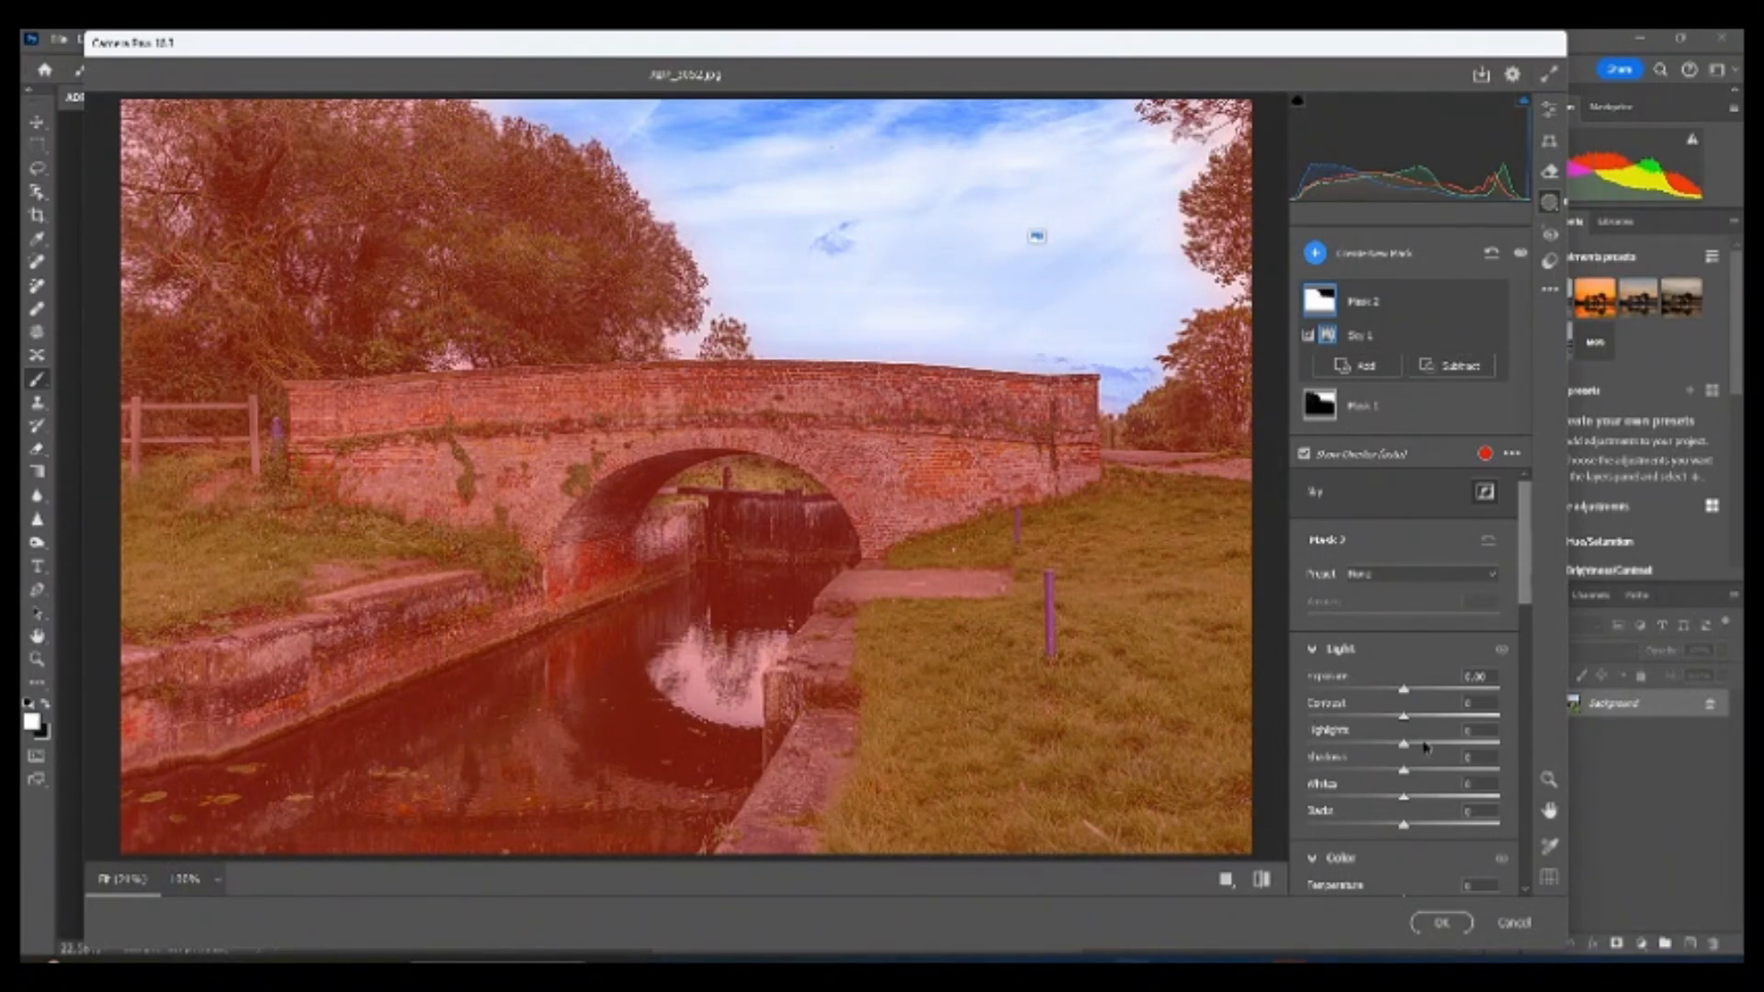
# - For the inverted sky mask, set Highlights to -100, Shadows to +33 and Whites to +22, and lower Blacks slightly
pyautogui.moveTo(1425, 747); pyautogui.dragTo(1377, 741)
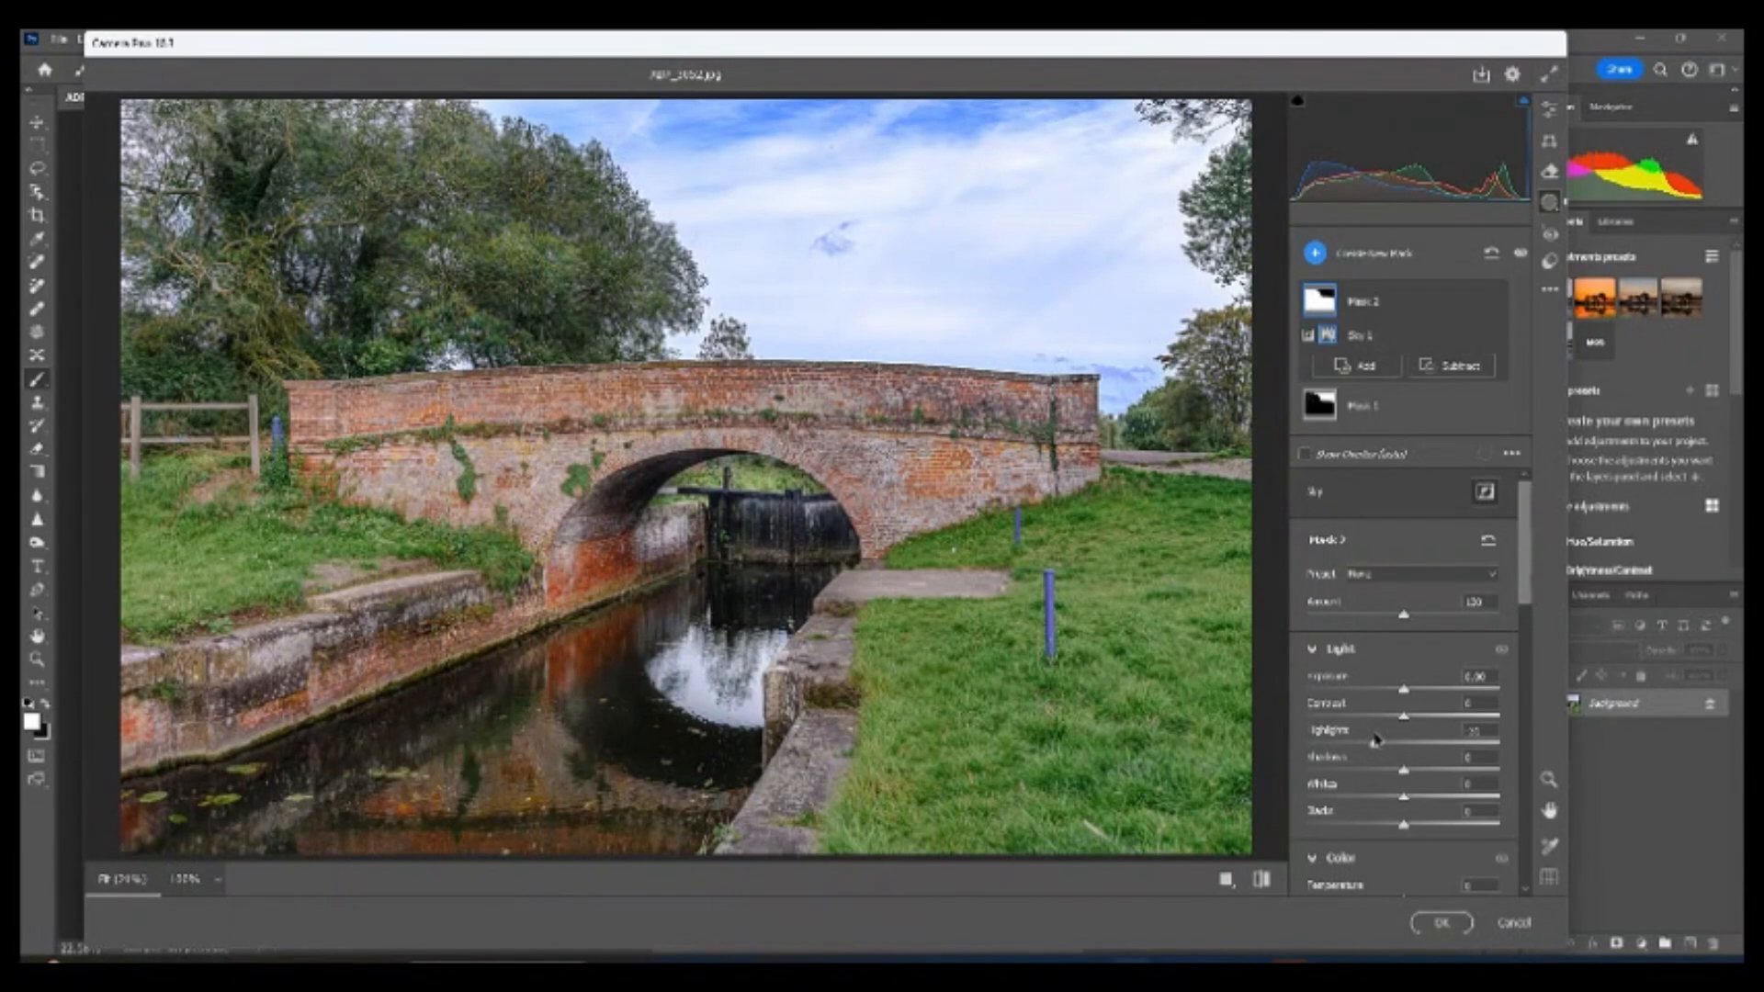
pyautogui.moveTo(1404, 771); pyautogui.dragTo(1454, 772)
pyautogui.moveTo(1455, 772); pyautogui.dragTo(1435, 772)
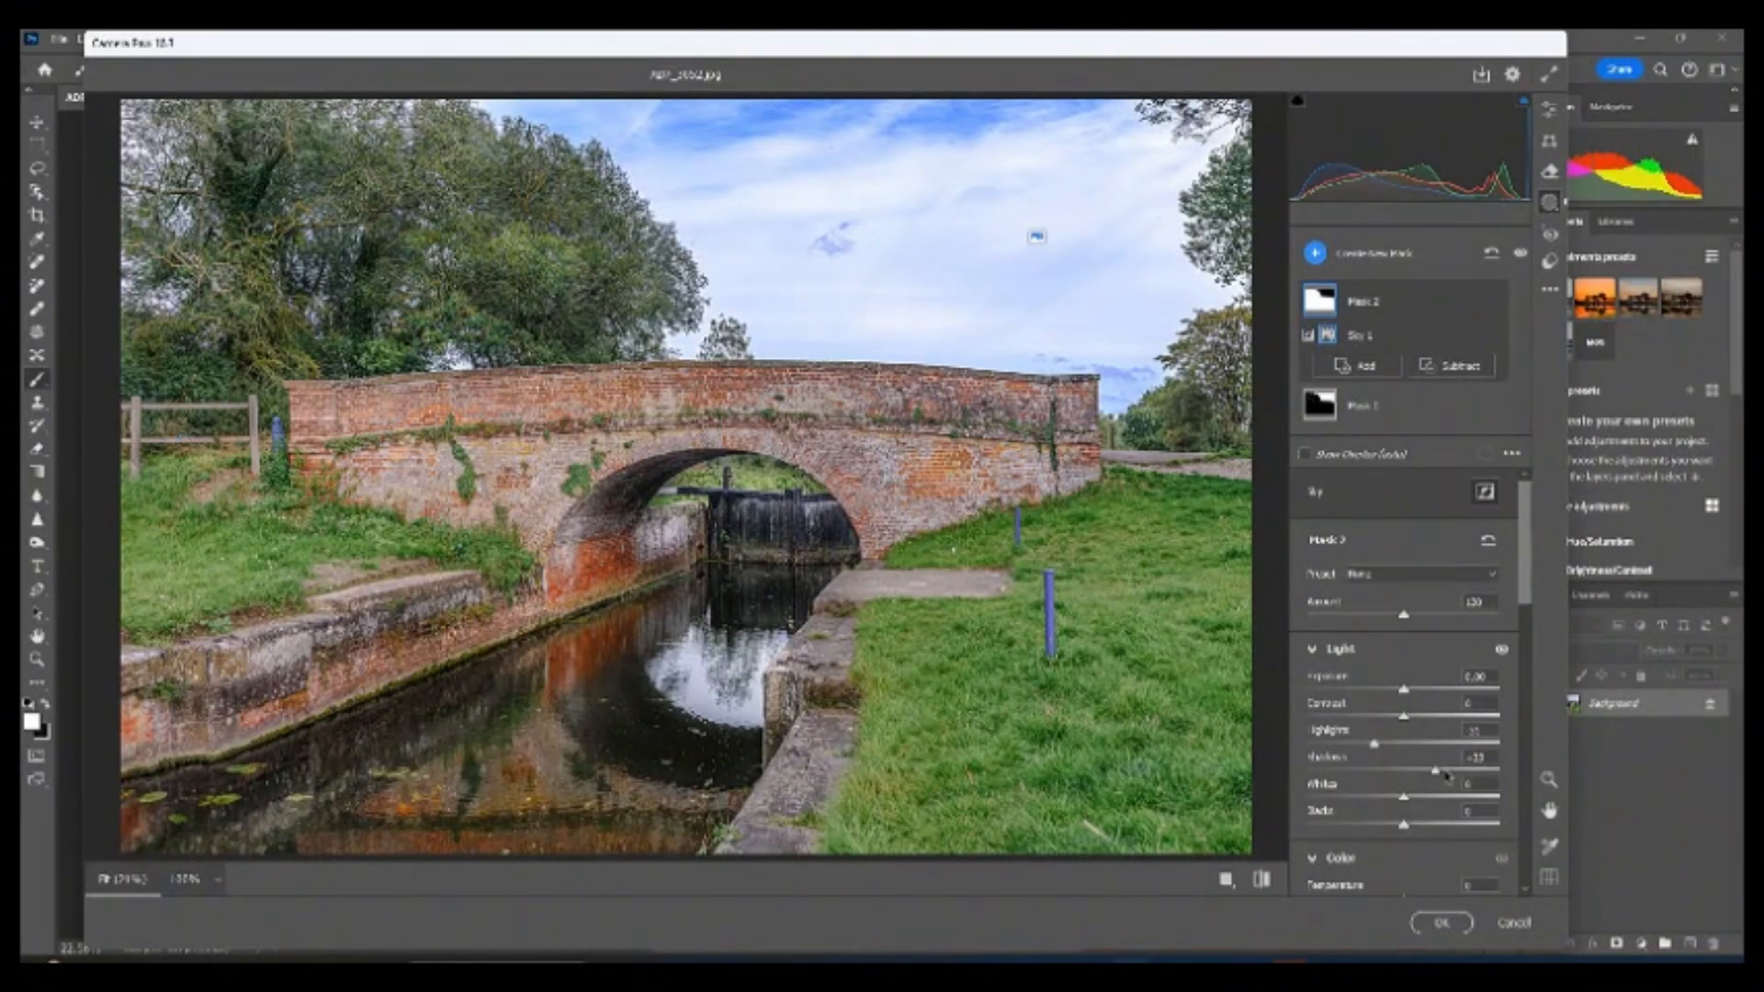
pyautogui.moveTo(1404, 796); pyautogui.dragTo(1390, 796)
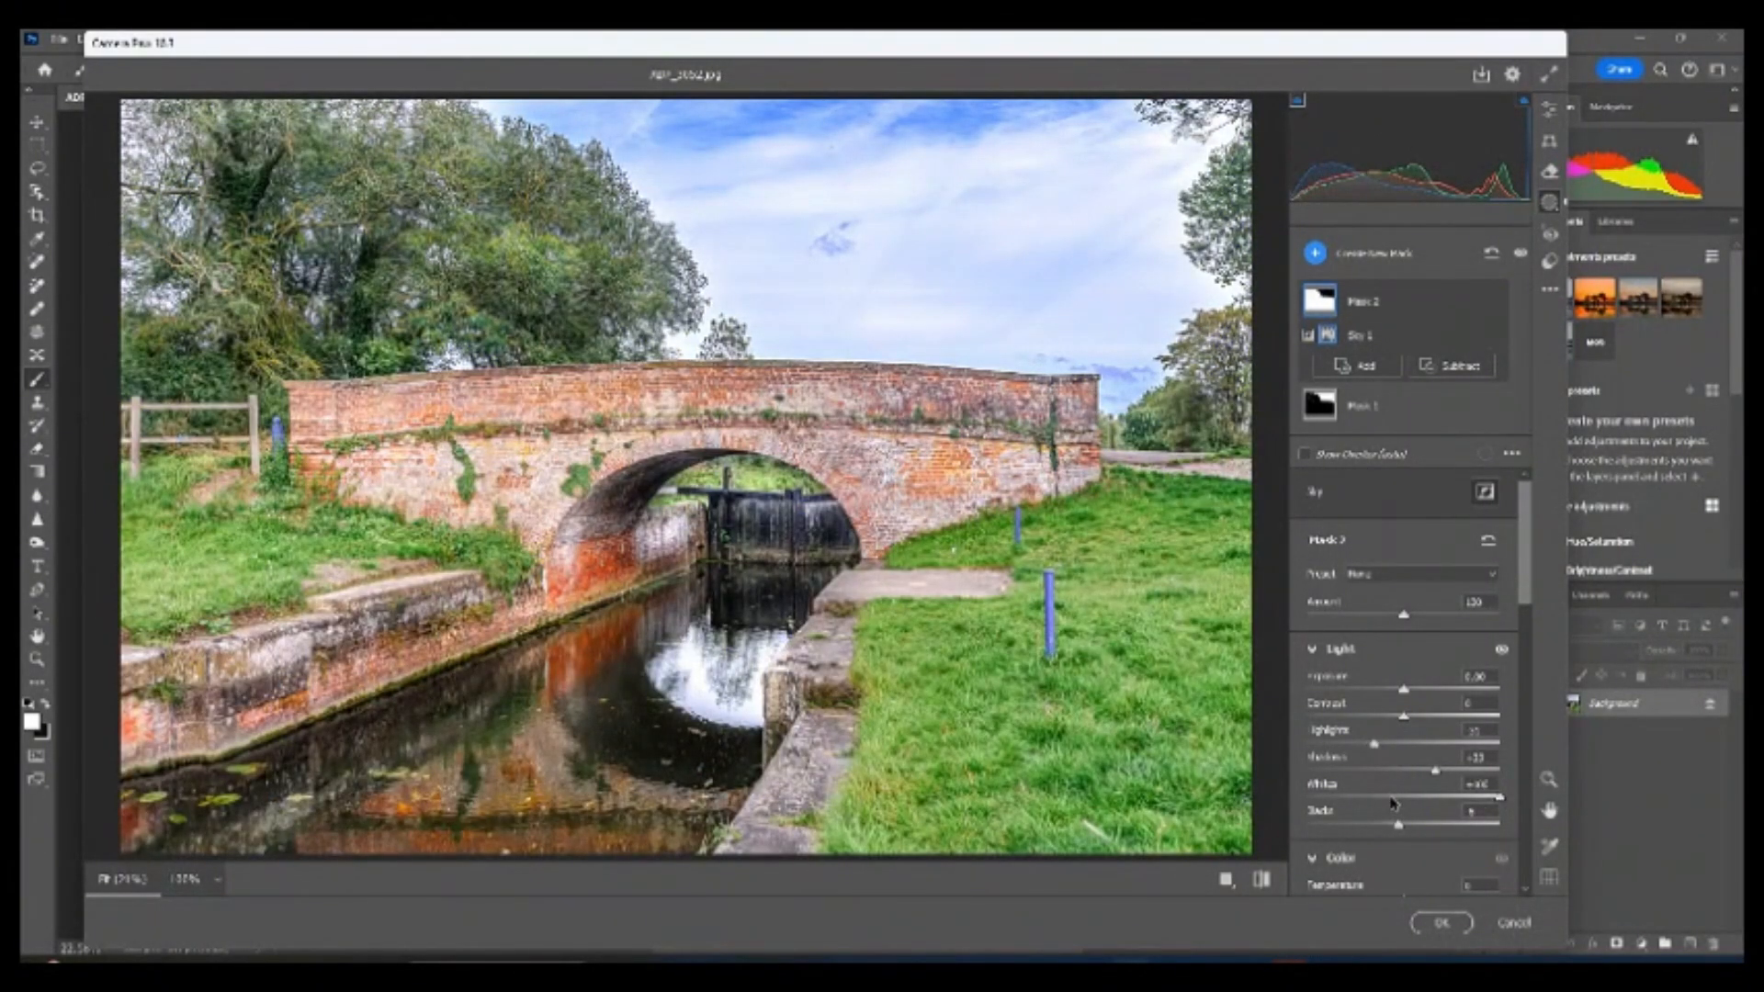
pyautogui.moveTo(1499, 796); pyautogui.dragTo(1488, 797)
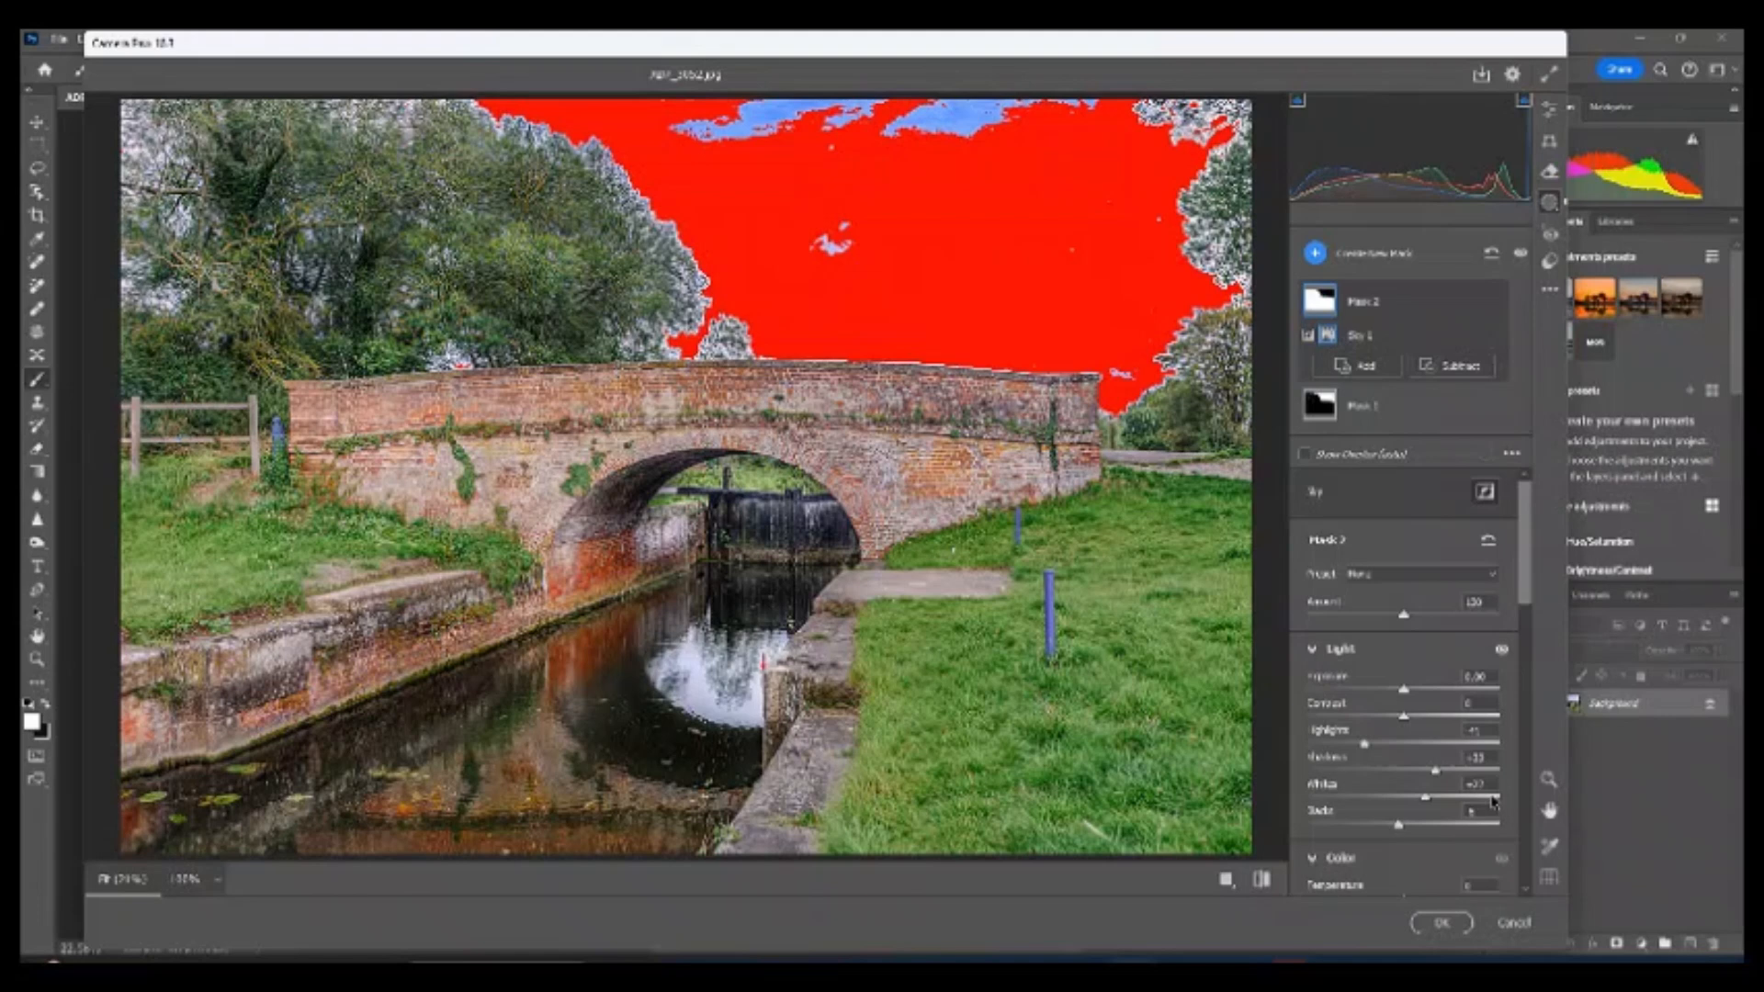
pyautogui.moveTo(1365, 744); pyautogui.dragTo(1307, 742)
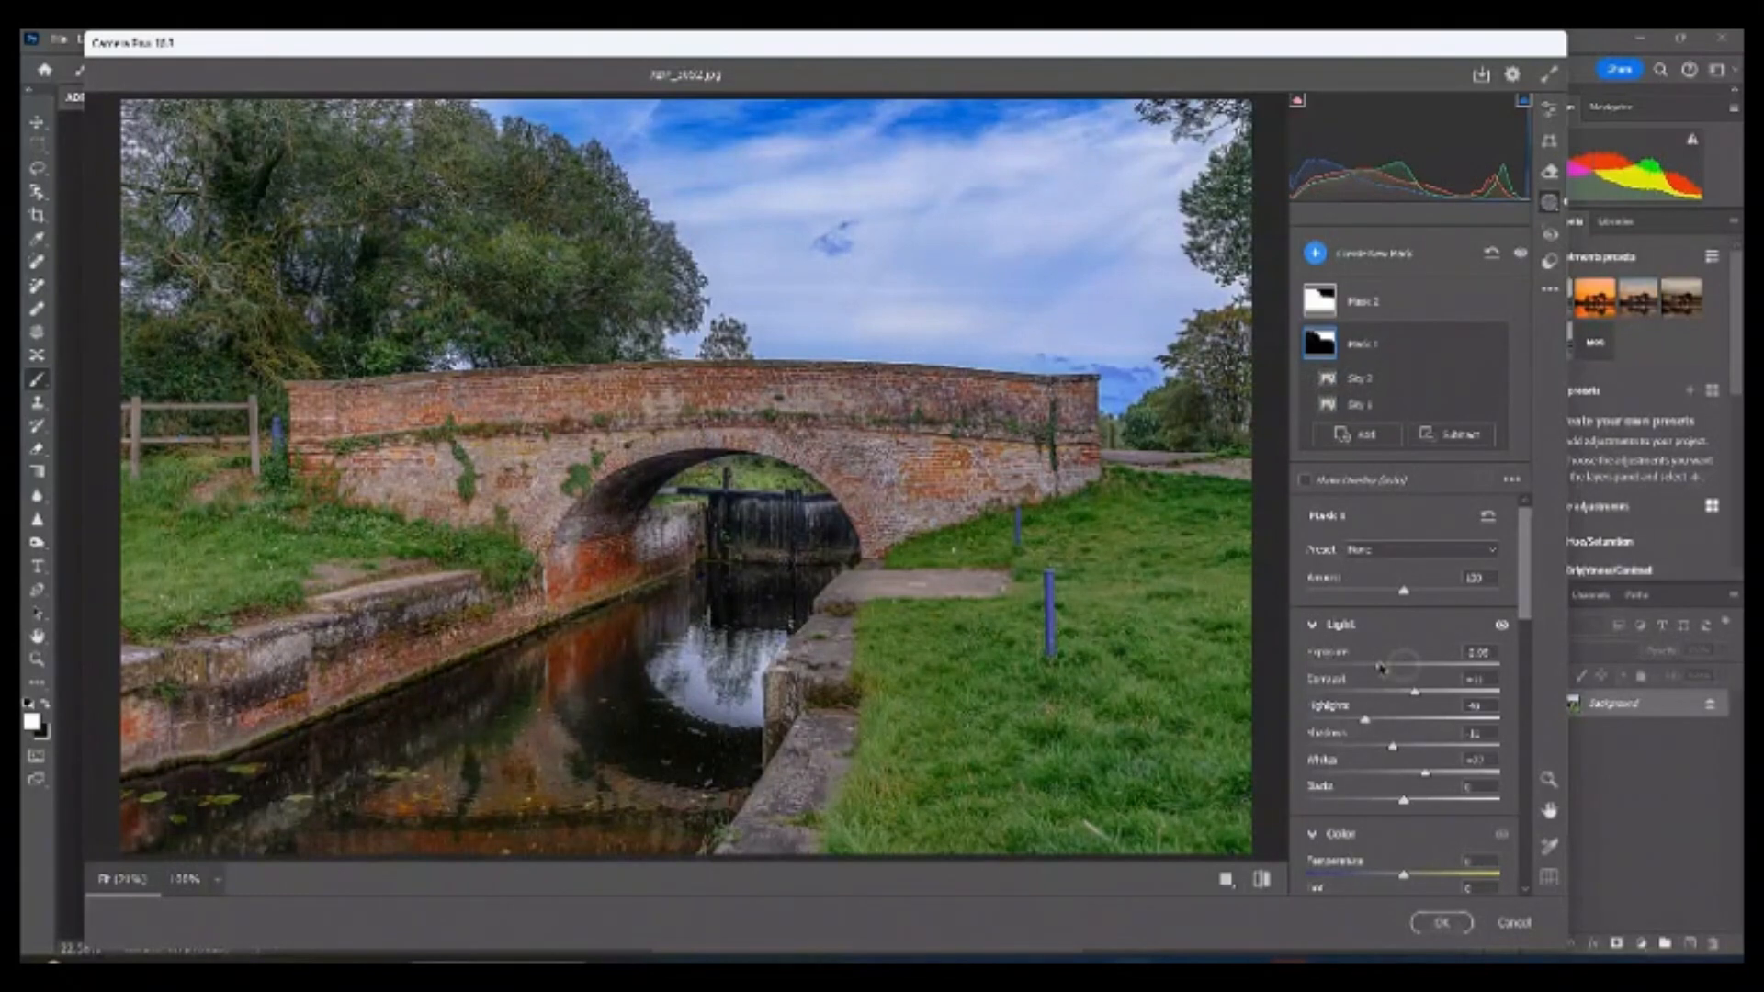
# - Lower Exposure on both masks, and for the sky mask Mask 1 set Shadows to +43 and Whites to +39
pyautogui.click(1323, 316)
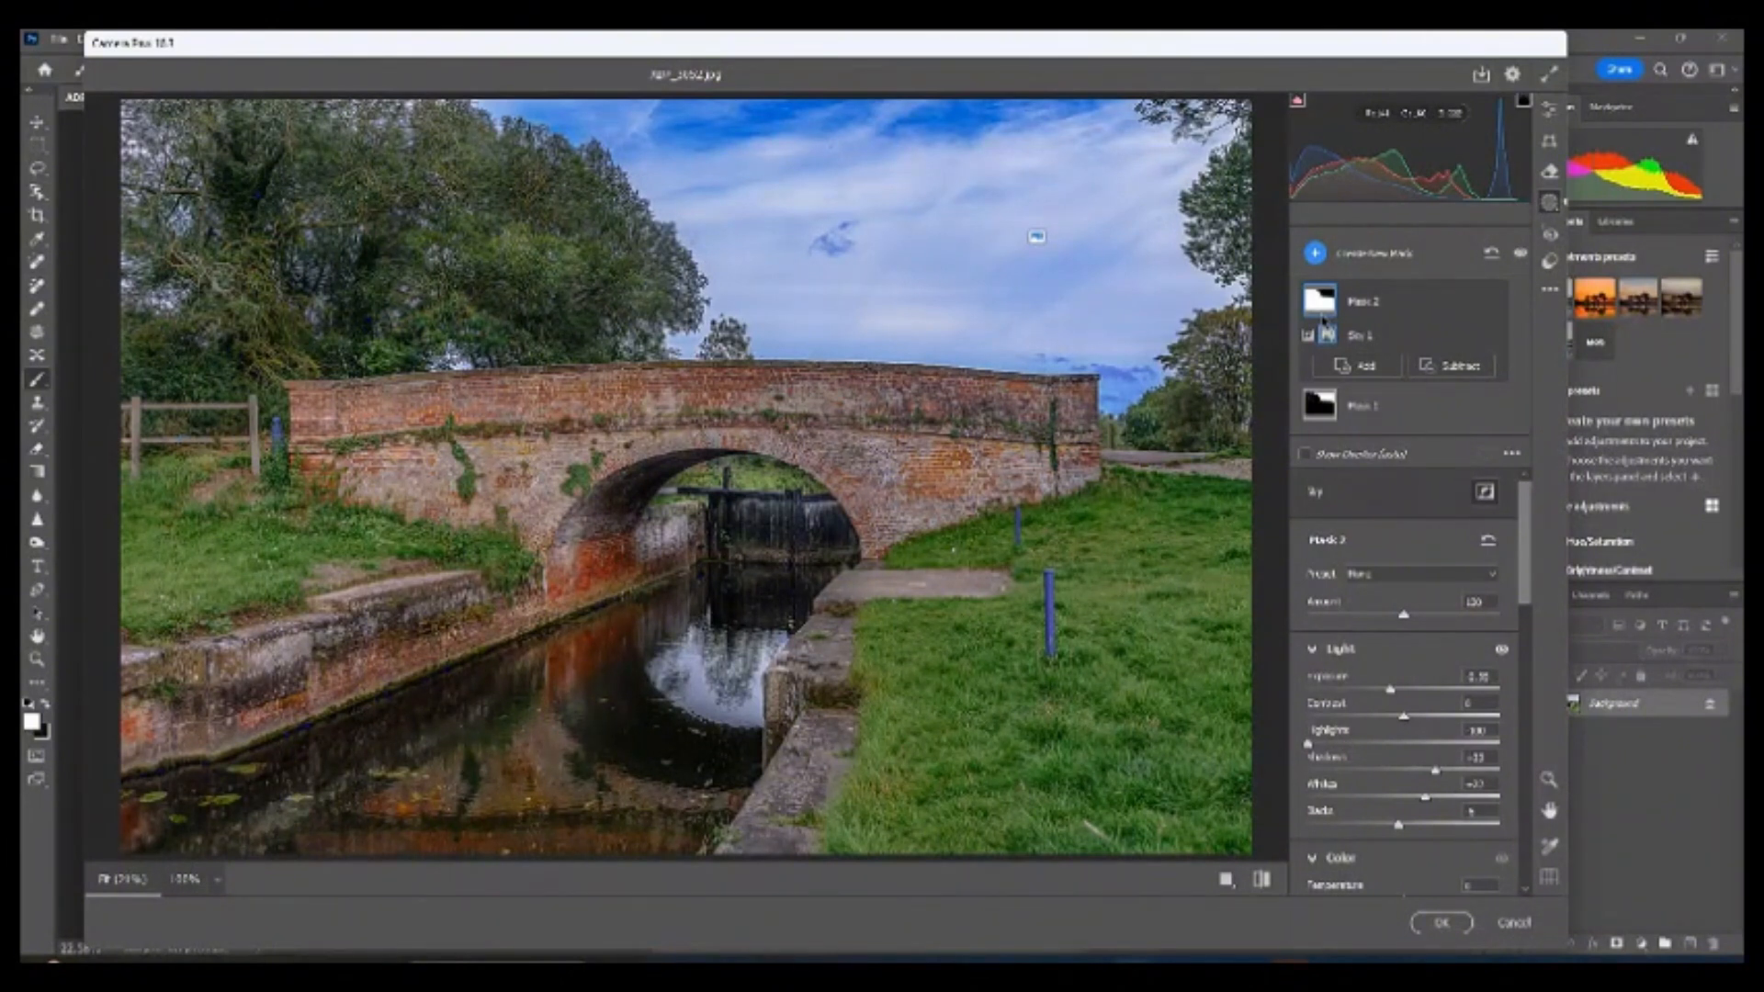
pyautogui.click(1319, 406)
pyautogui.moveTo(1451, 621); pyautogui.dragTo(1440, 650)
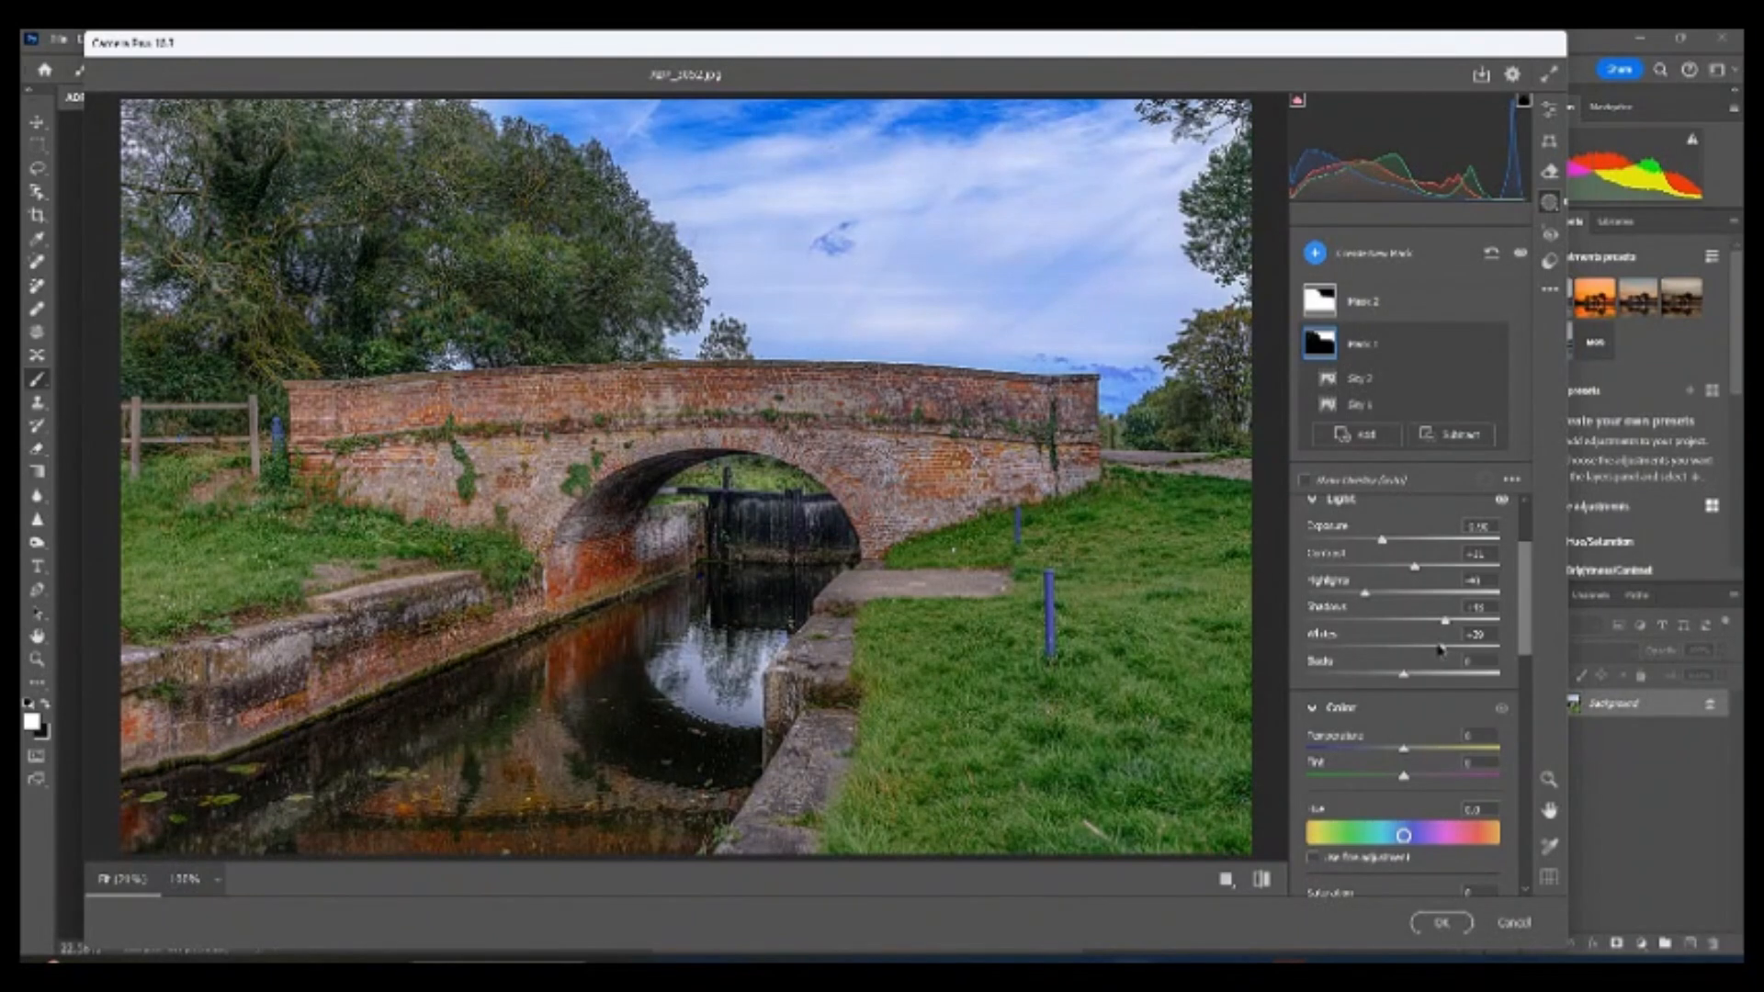
# - For inverted Mask 2, set Highlights to +34, Shadows to +50 and Blacks to -12, bring Exposure back near zero and take Whites slightly below zero
pyautogui.scroll(-2, 1519, 599)
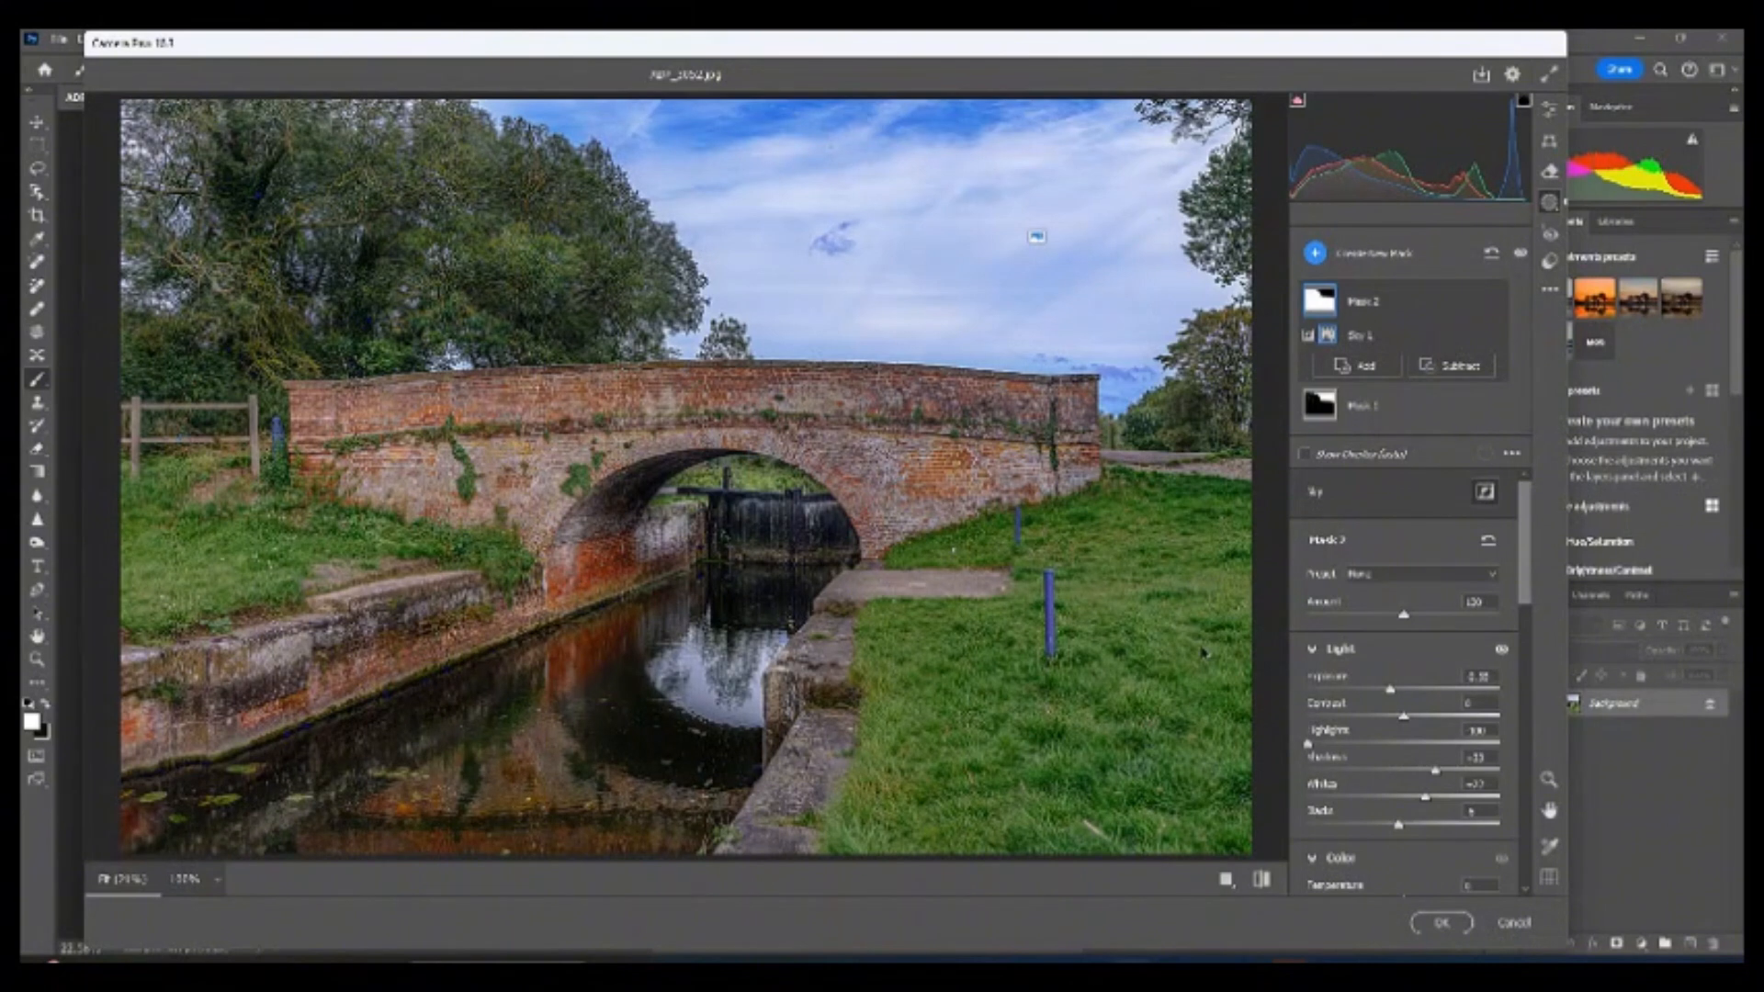
pyautogui.scroll(-3, 1451, 663)
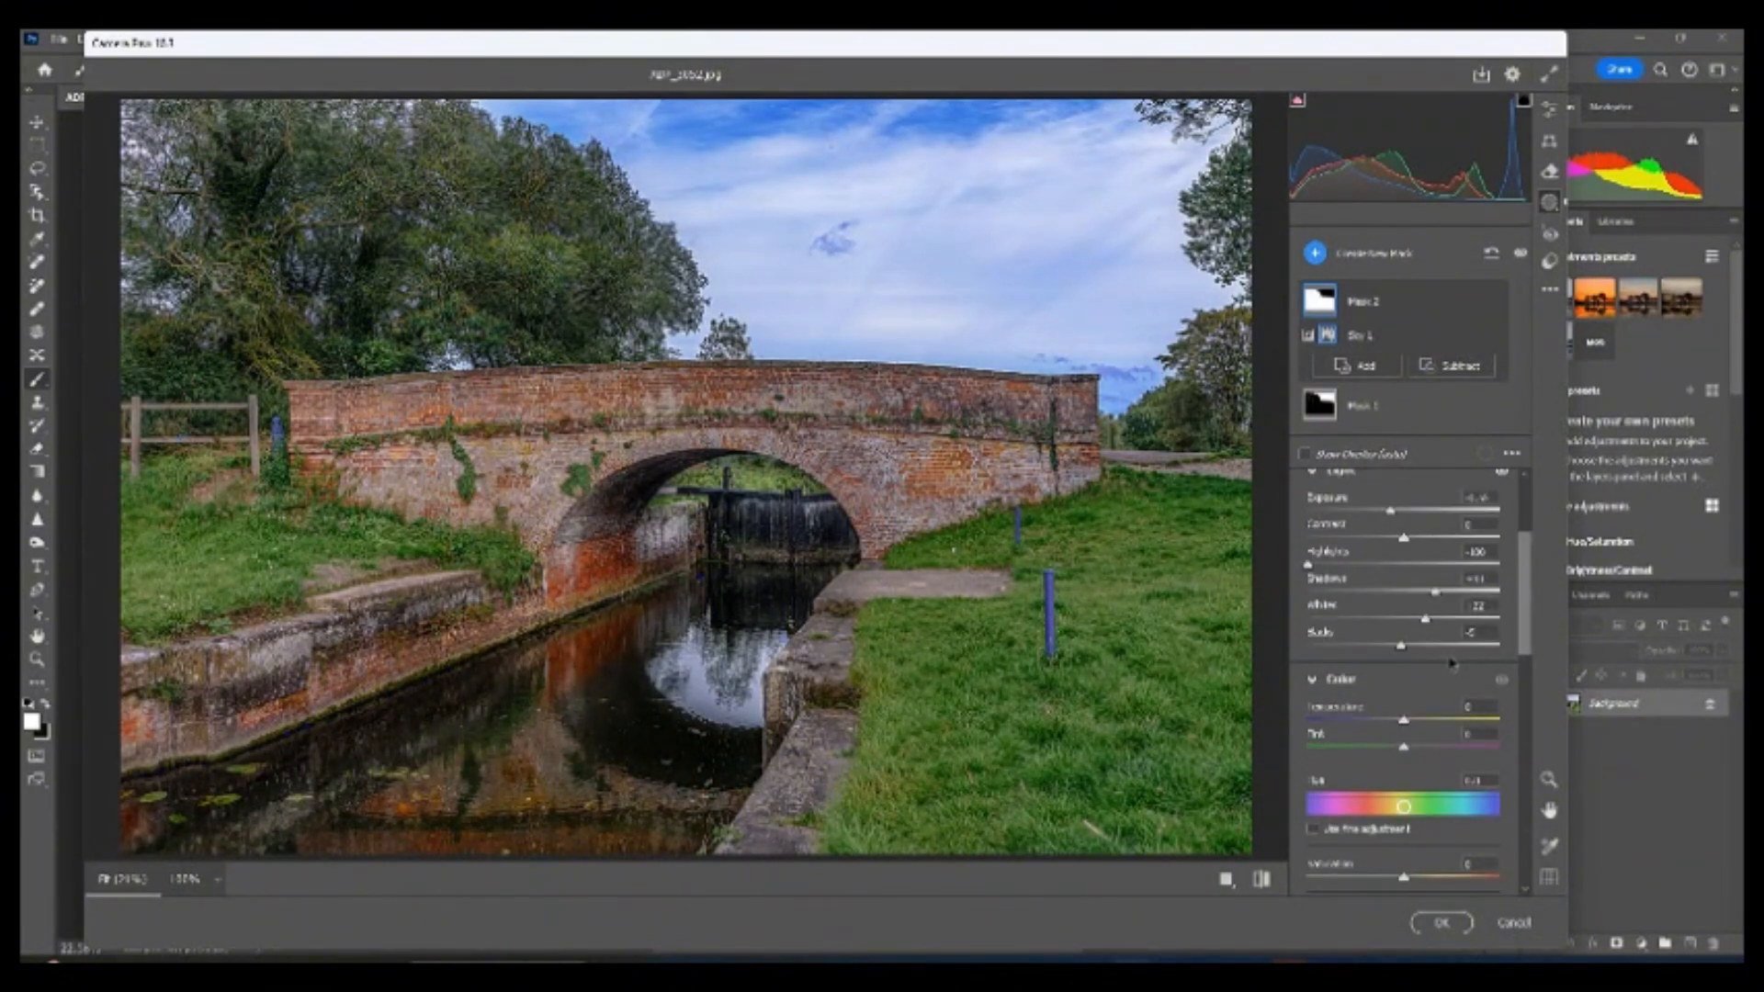
pyautogui.moveTo(1436, 593); pyautogui.dragTo(1456, 593)
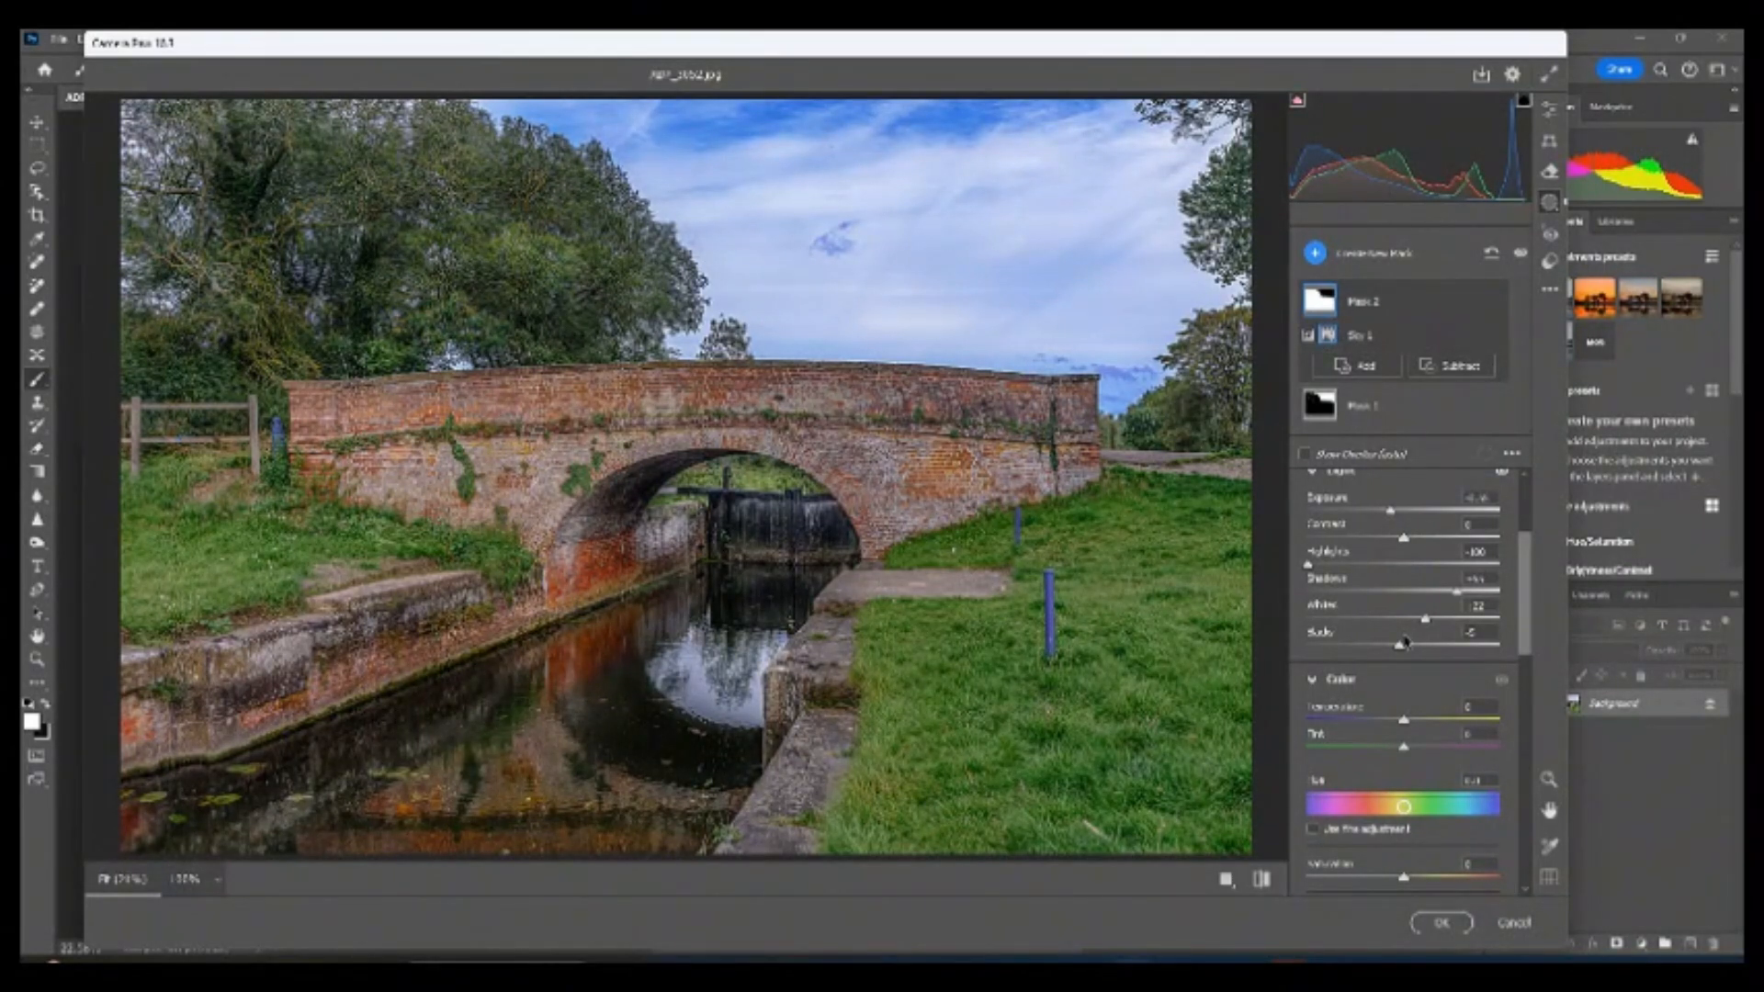
pyautogui.moveTo(1308, 564); pyautogui.dragTo(1448, 551)
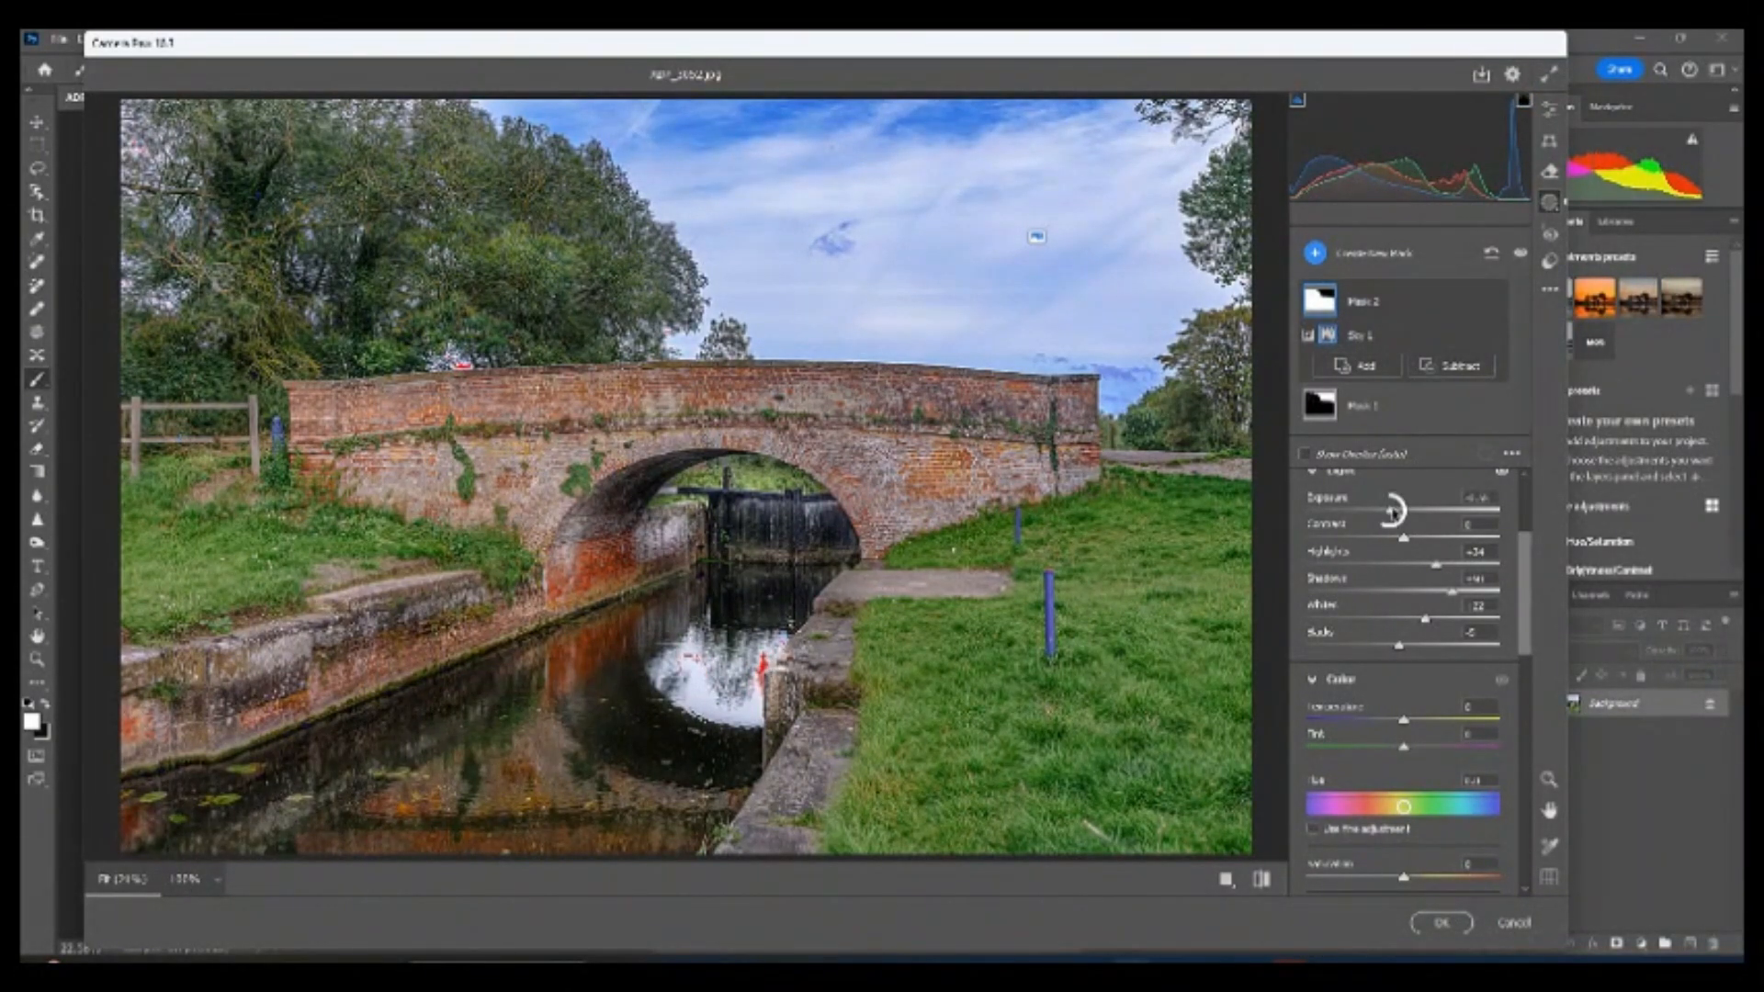
pyautogui.moveTo(1394, 510); pyautogui.dragTo(1404, 510)
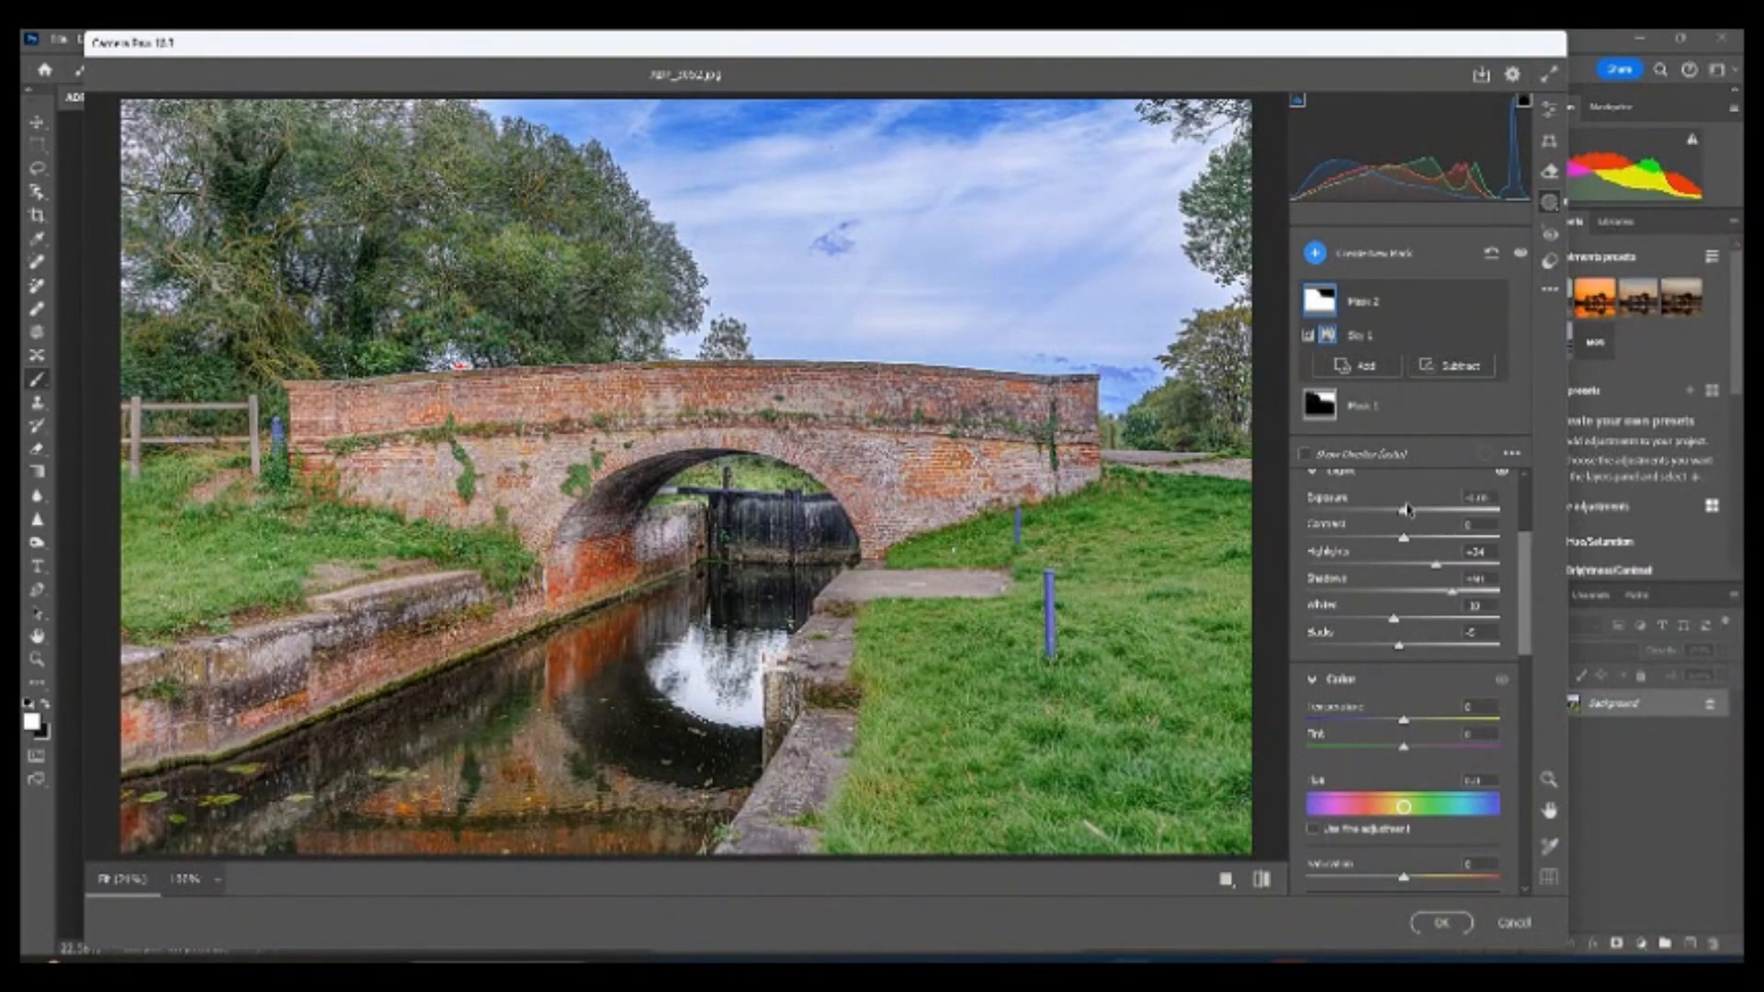
pyautogui.moveTo(1393, 619); pyautogui.dragTo(1396, 619)
pyautogui.moveTo(1398, 646); pyautogui.dragTo(1394, 645)
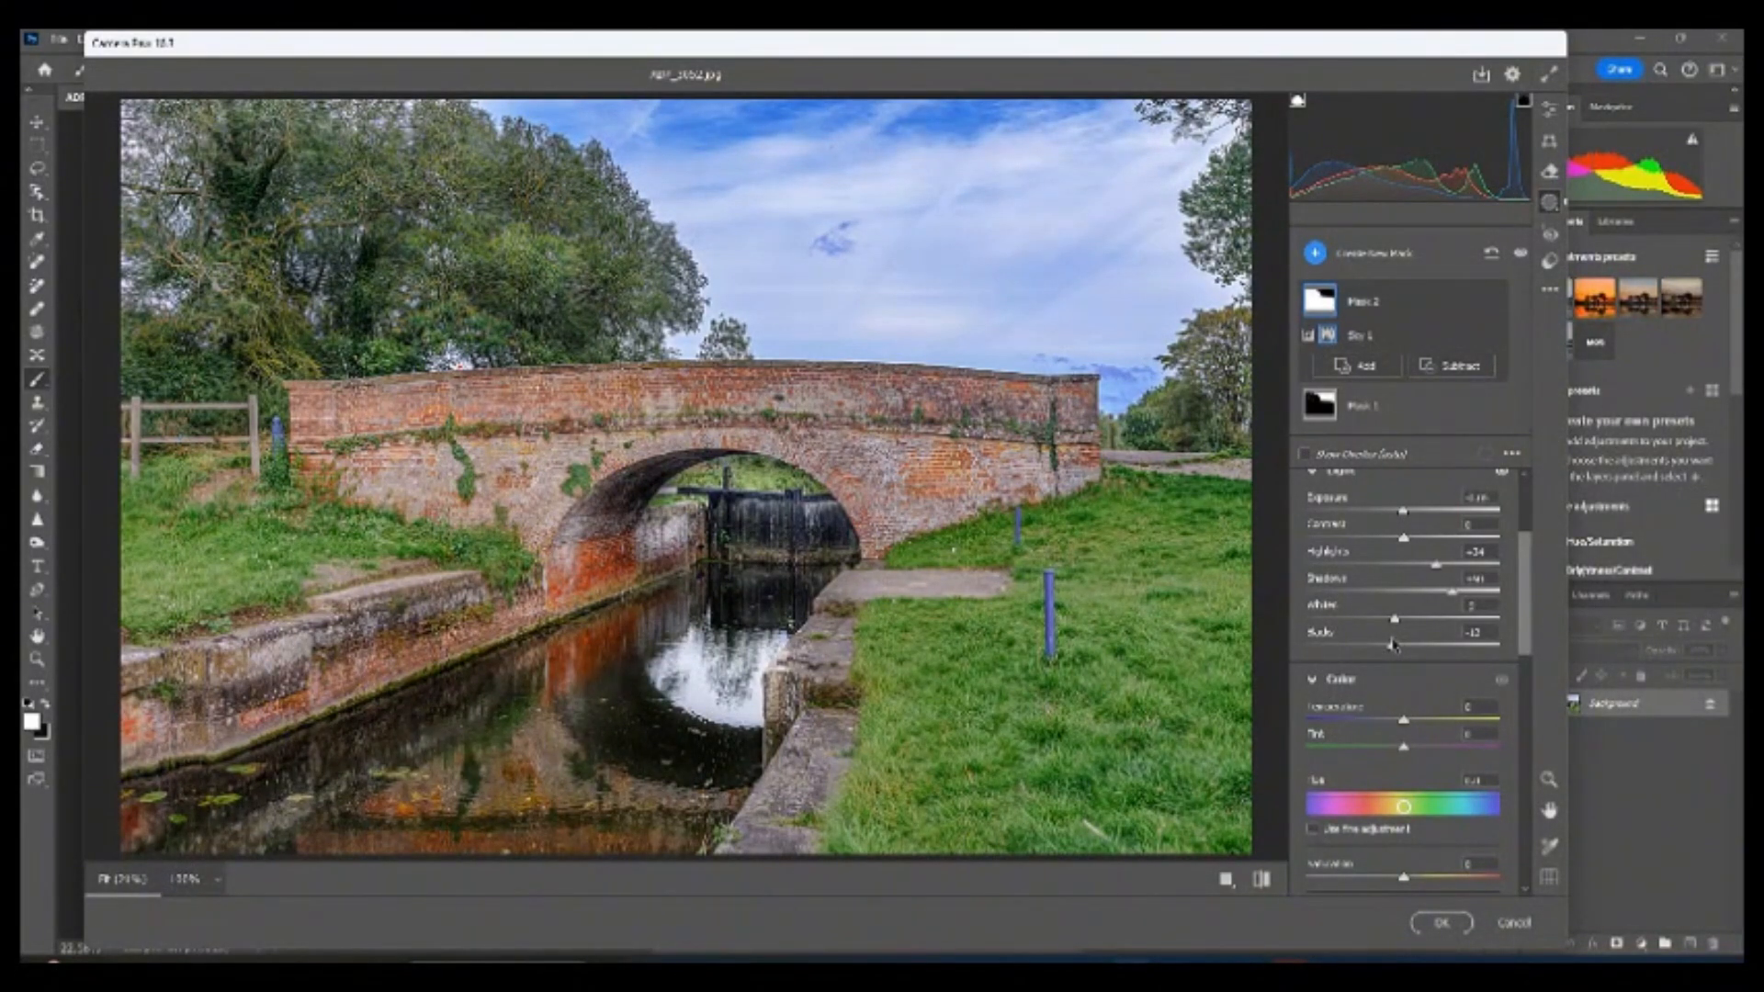
# - Set Saturation to +13 for Mask 2 and raise its Texture and Clarity slightly
pyautogui.scroll(-3, 1406, 662)
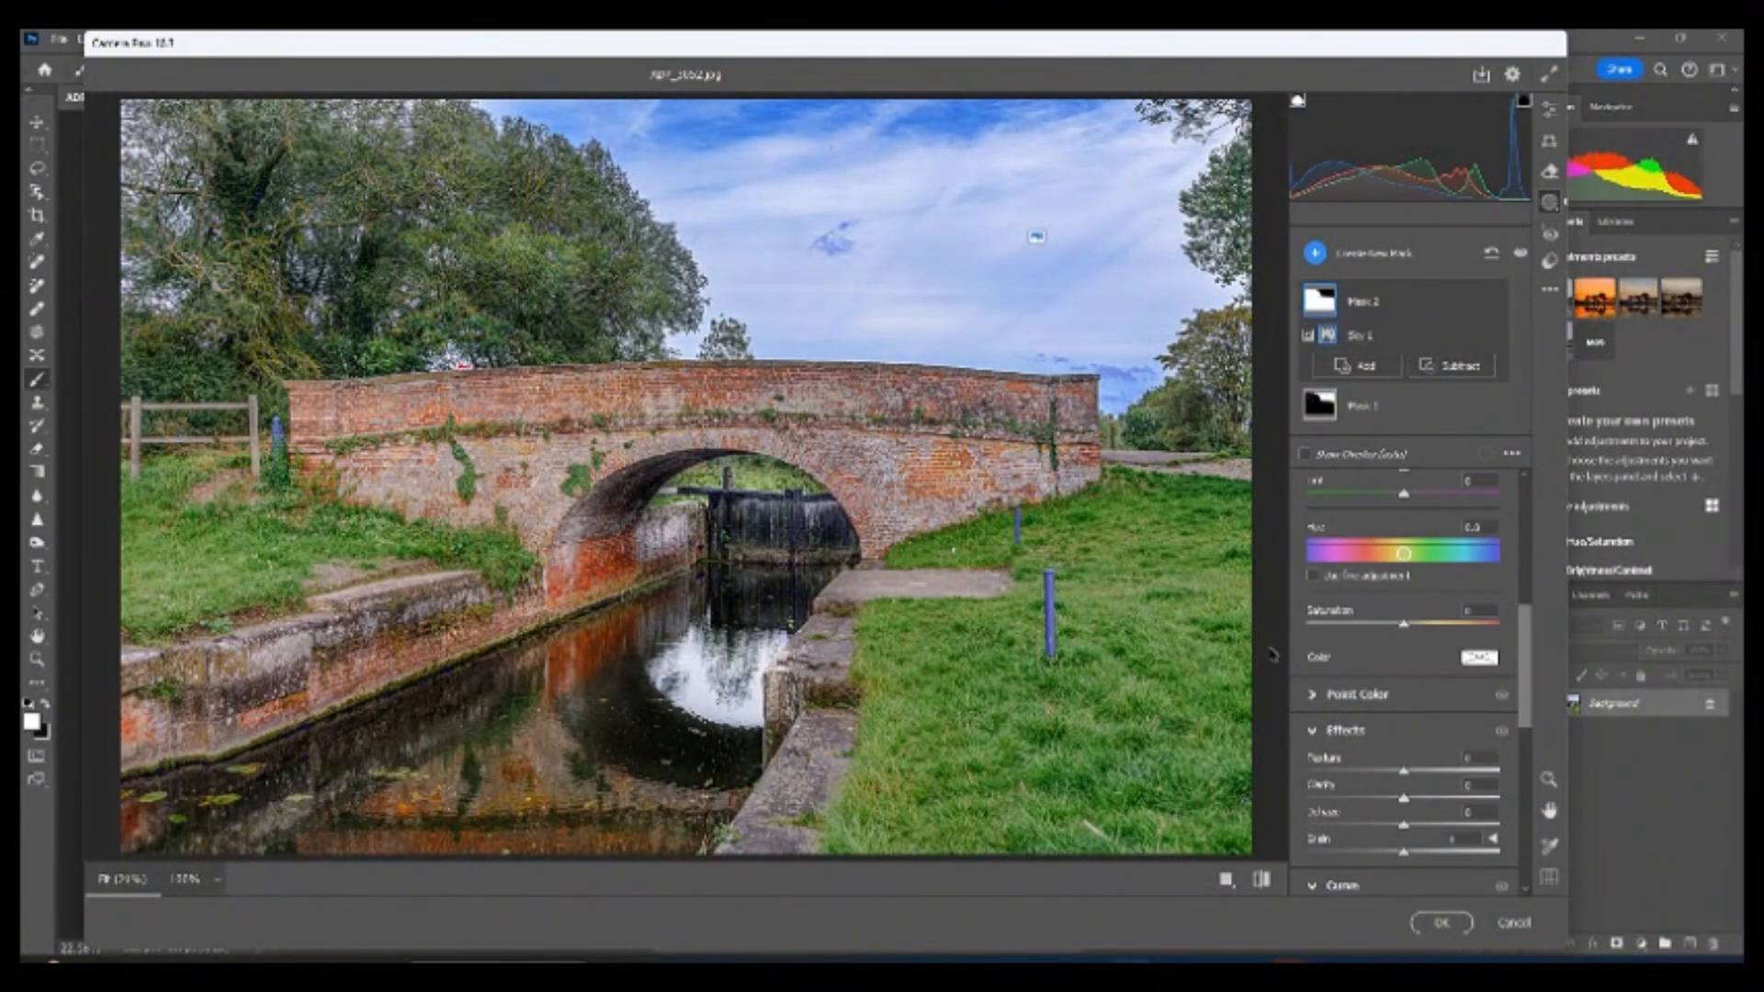
pyautogui.moveTo(1404, 624); pyautogui.dragTo(1420, 628)
pyautogui.scroll(2, 1524, 613)
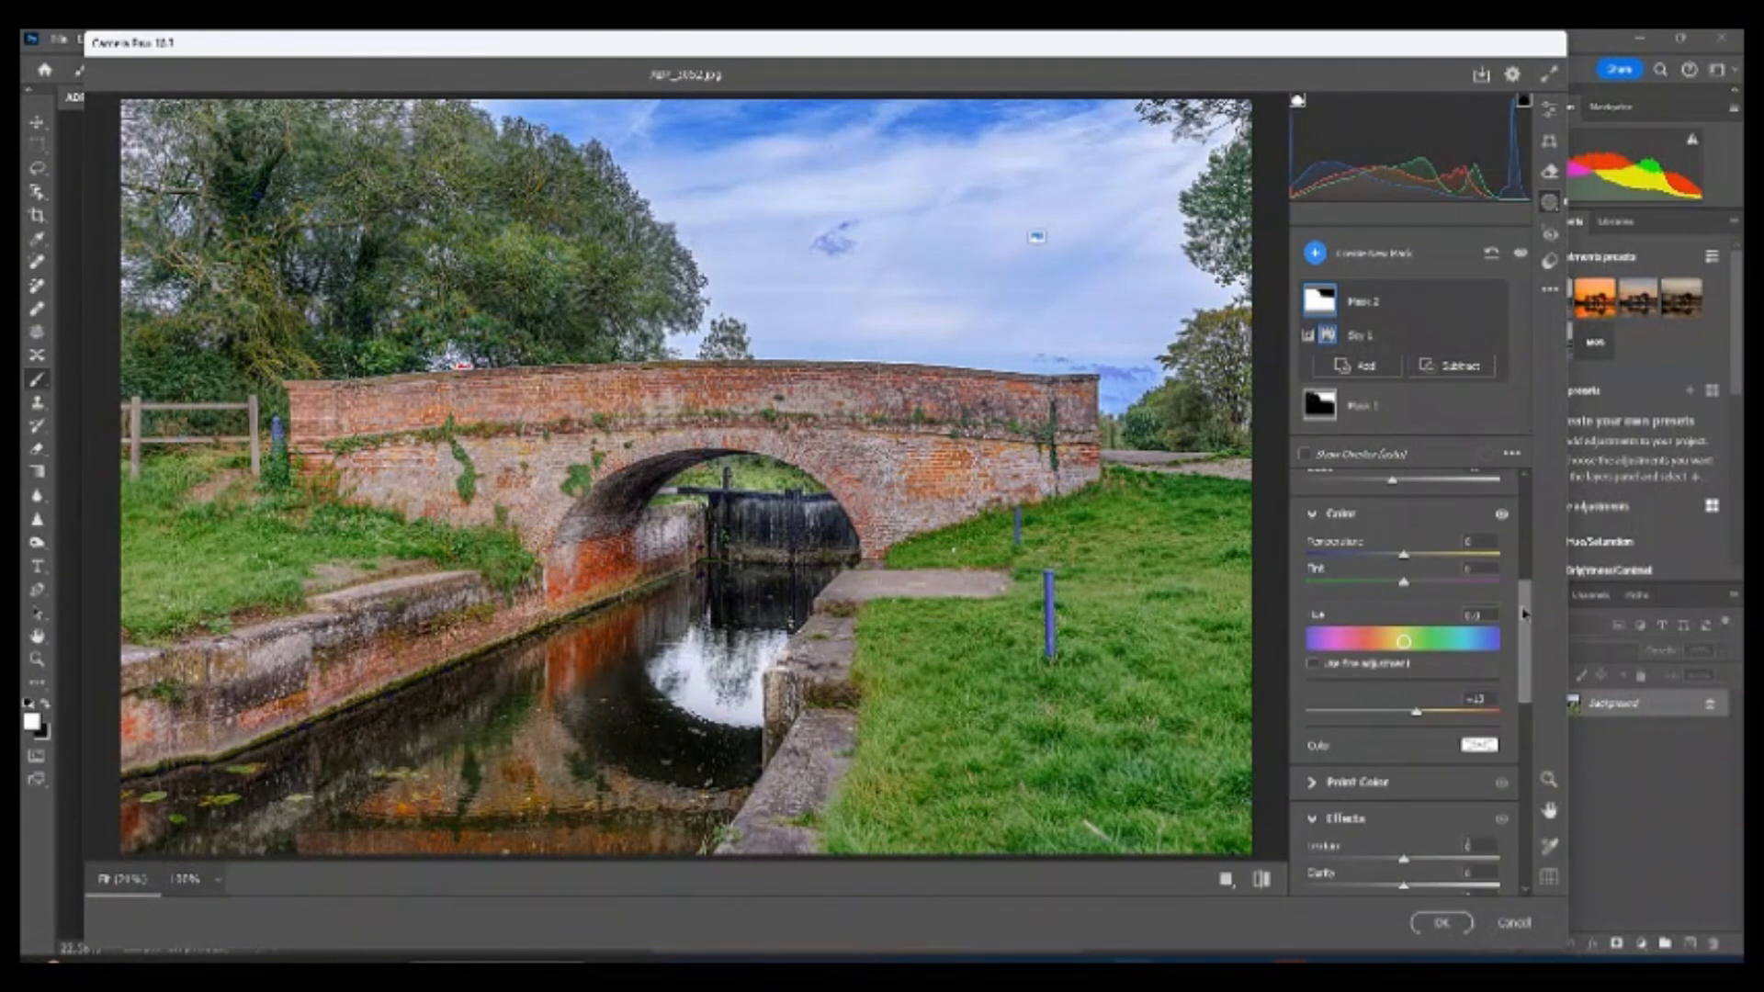
pyautogui.scroll(-7, 1524, 613)
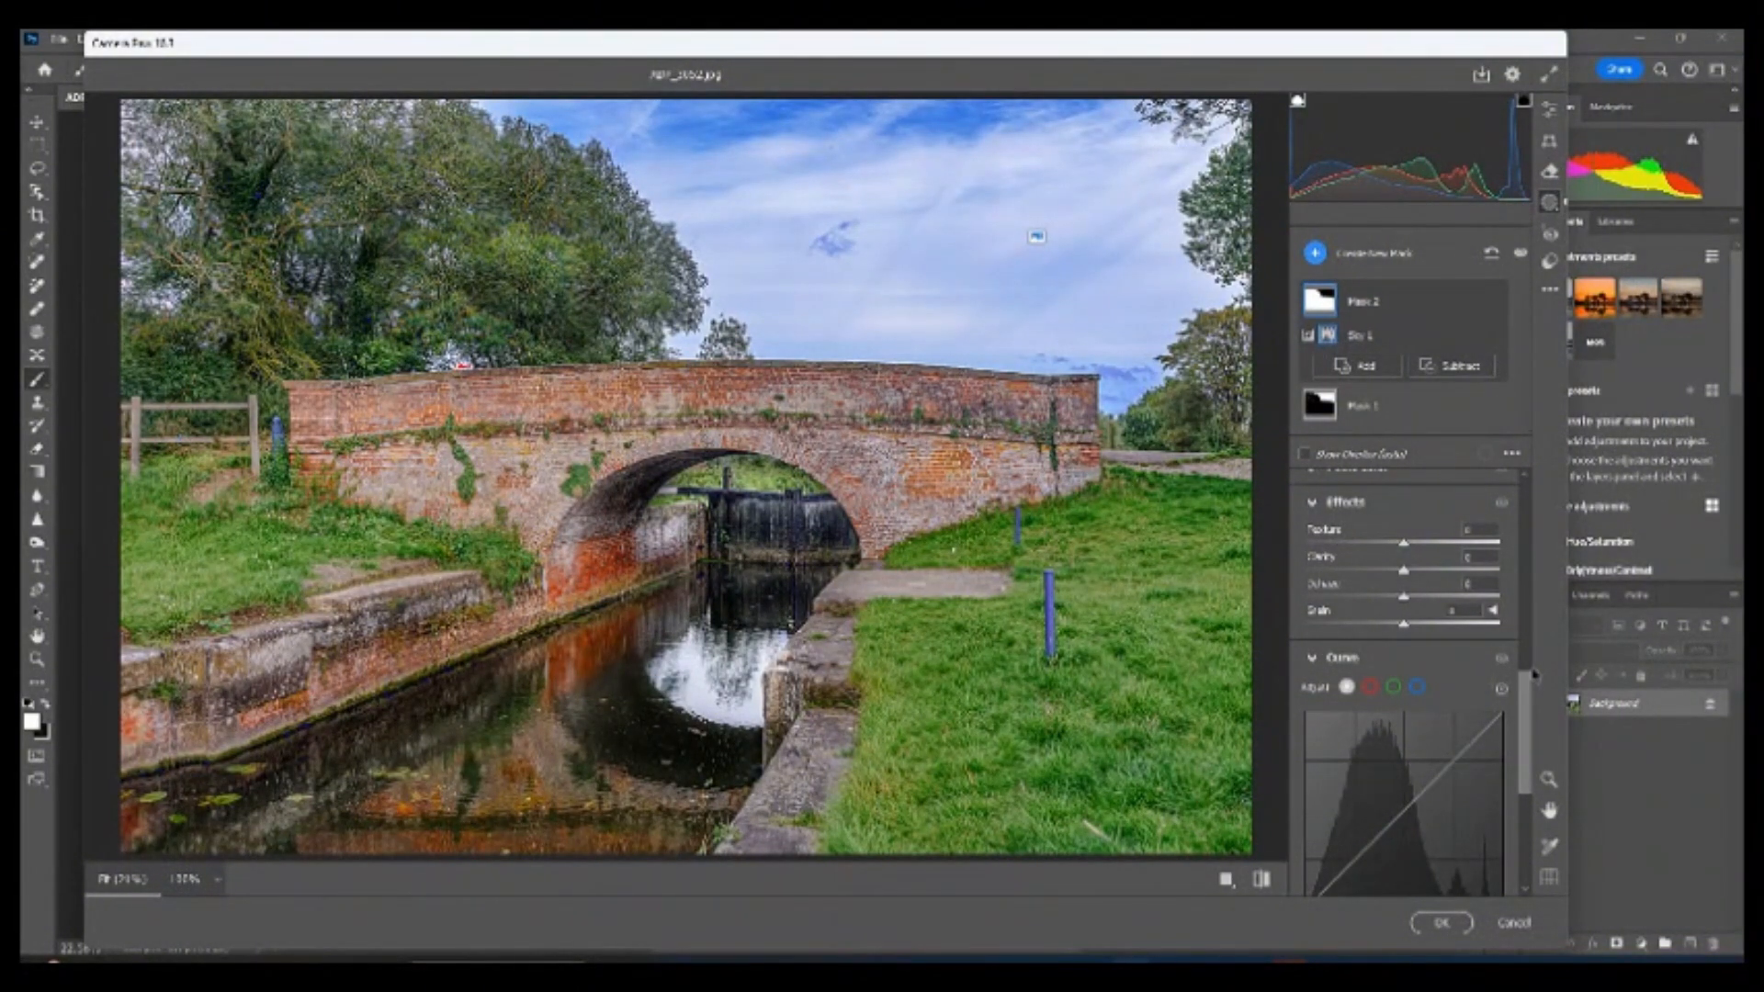
pyautogui.moveTo(1403, 543); pyautogui.dragTo(1415, 543)
pyautogui.moveTo(1403, 570); pyautogui.dragTo(1418, 572)
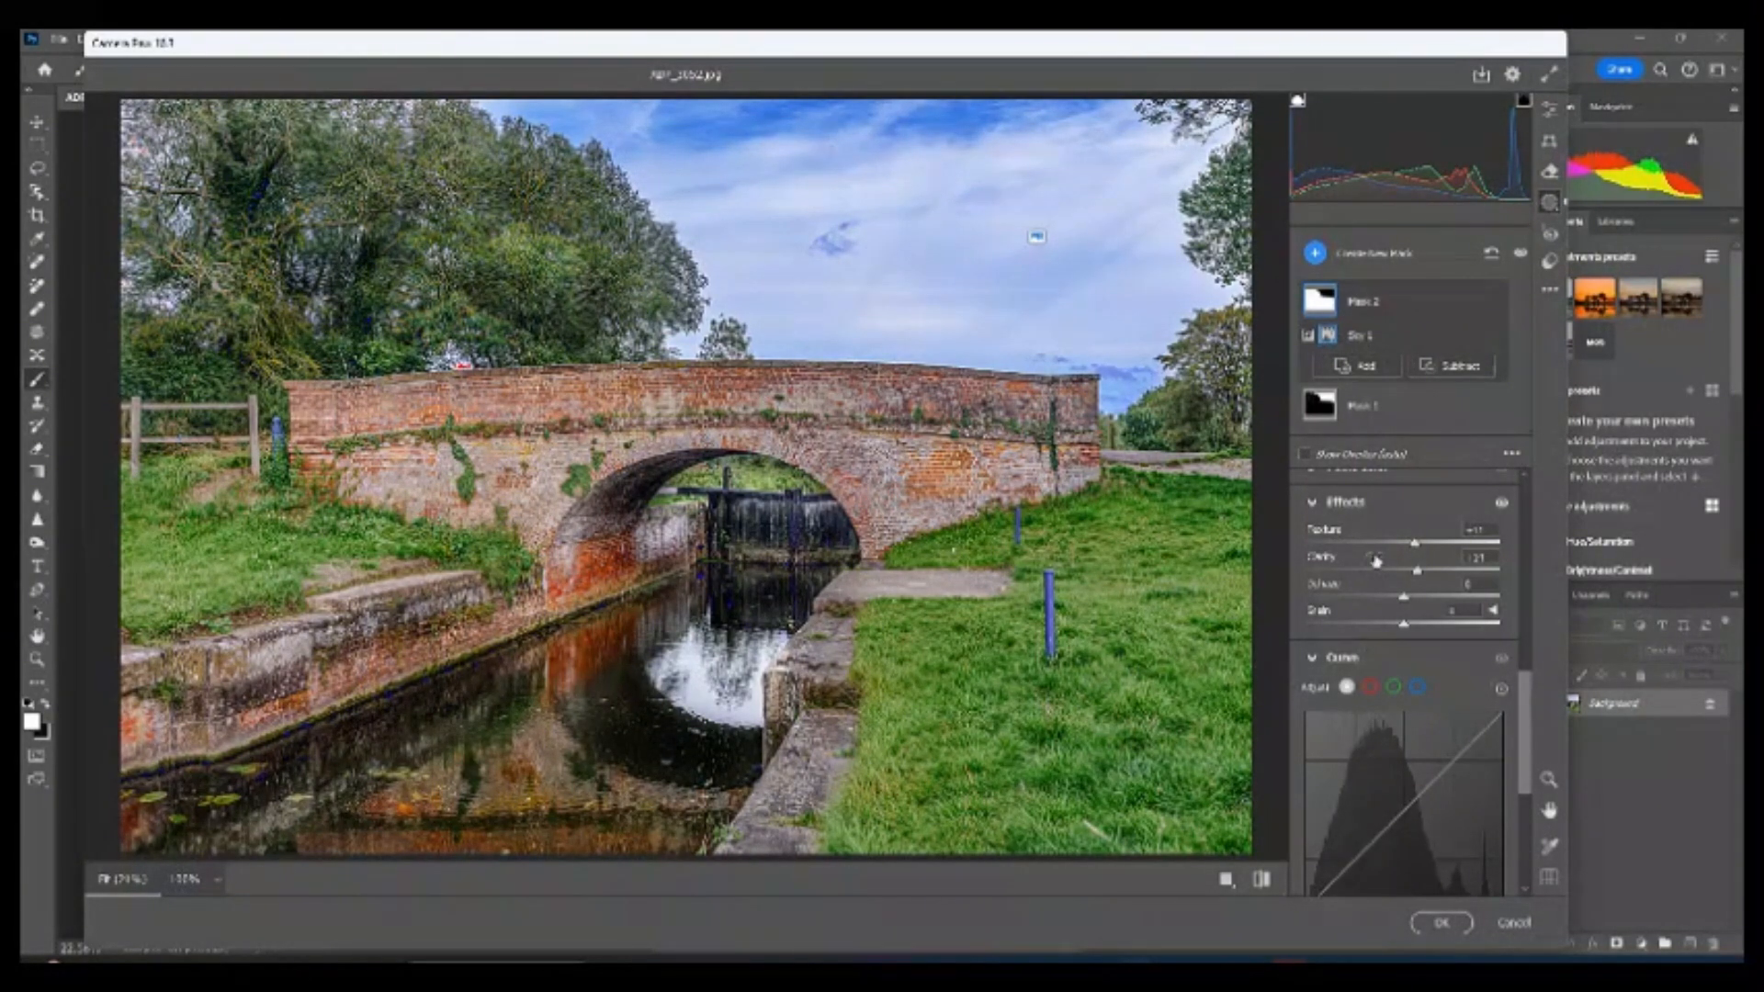
# - Check the mask's Curve and Detail settings, return to the general edit settings and apply the Camera Raw adjustments
pyautogui.moveTo(1522, 693); pyautogui.dragTo(1536, 755)
pyautogui.scroll(-2, 1504, 488)
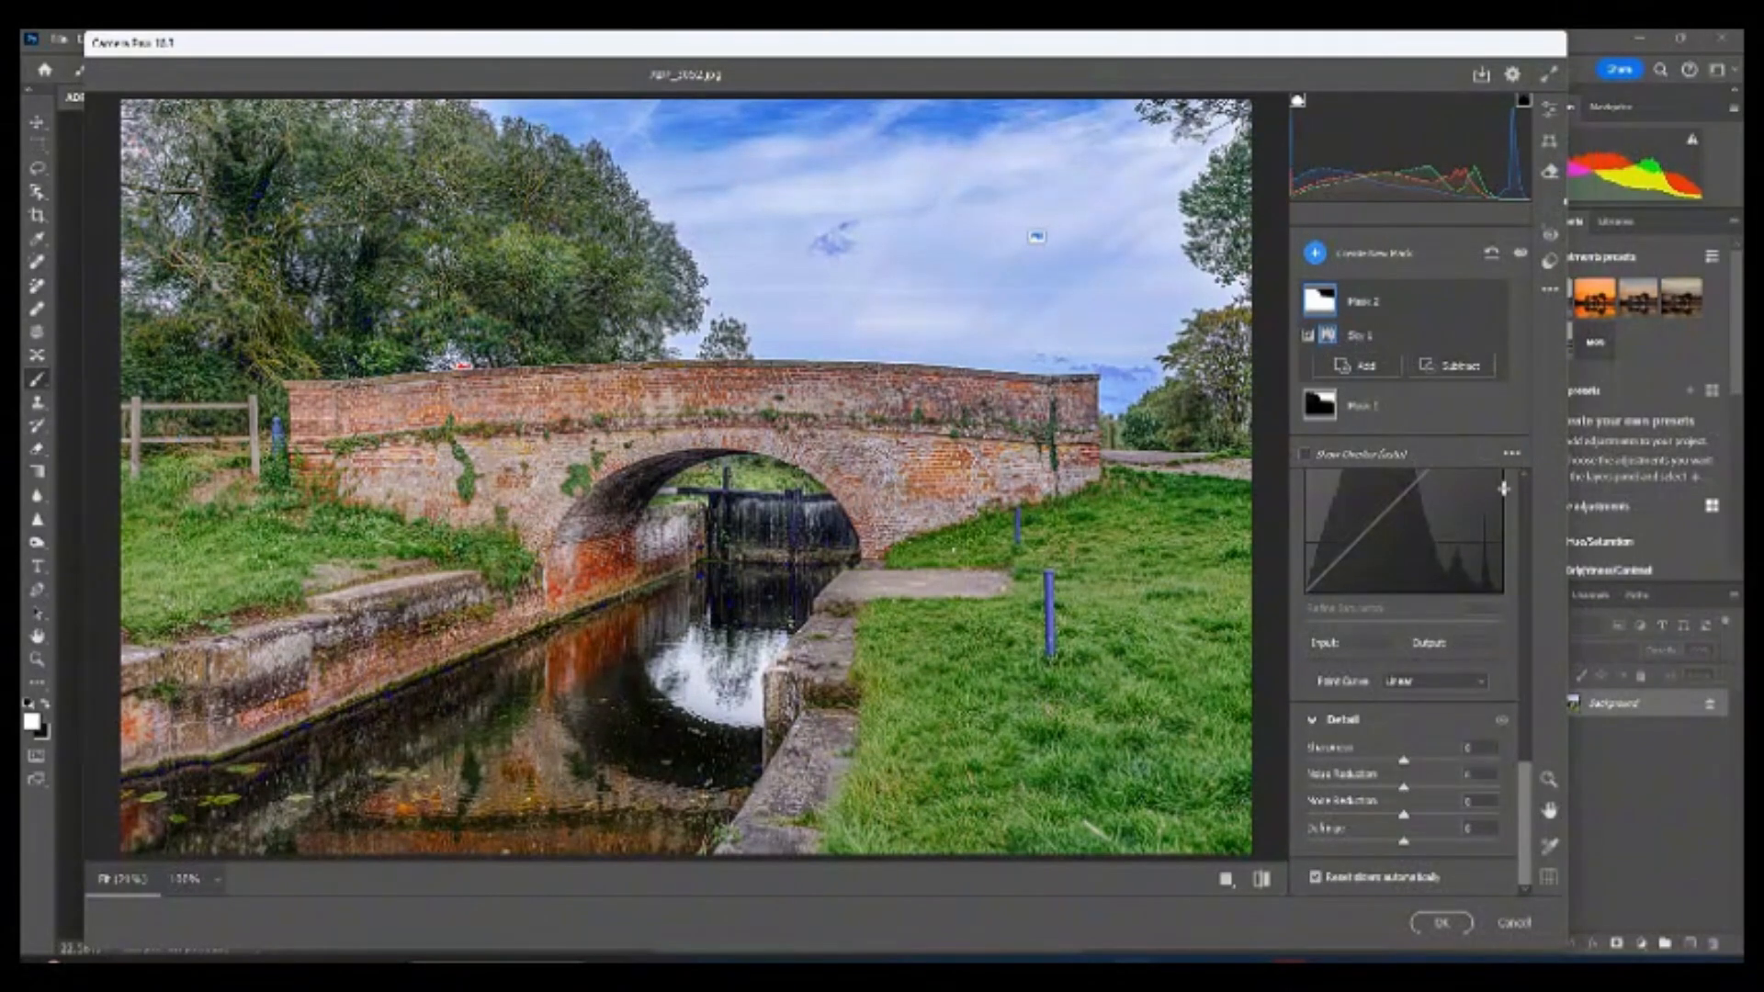
pyautogui.press('e')
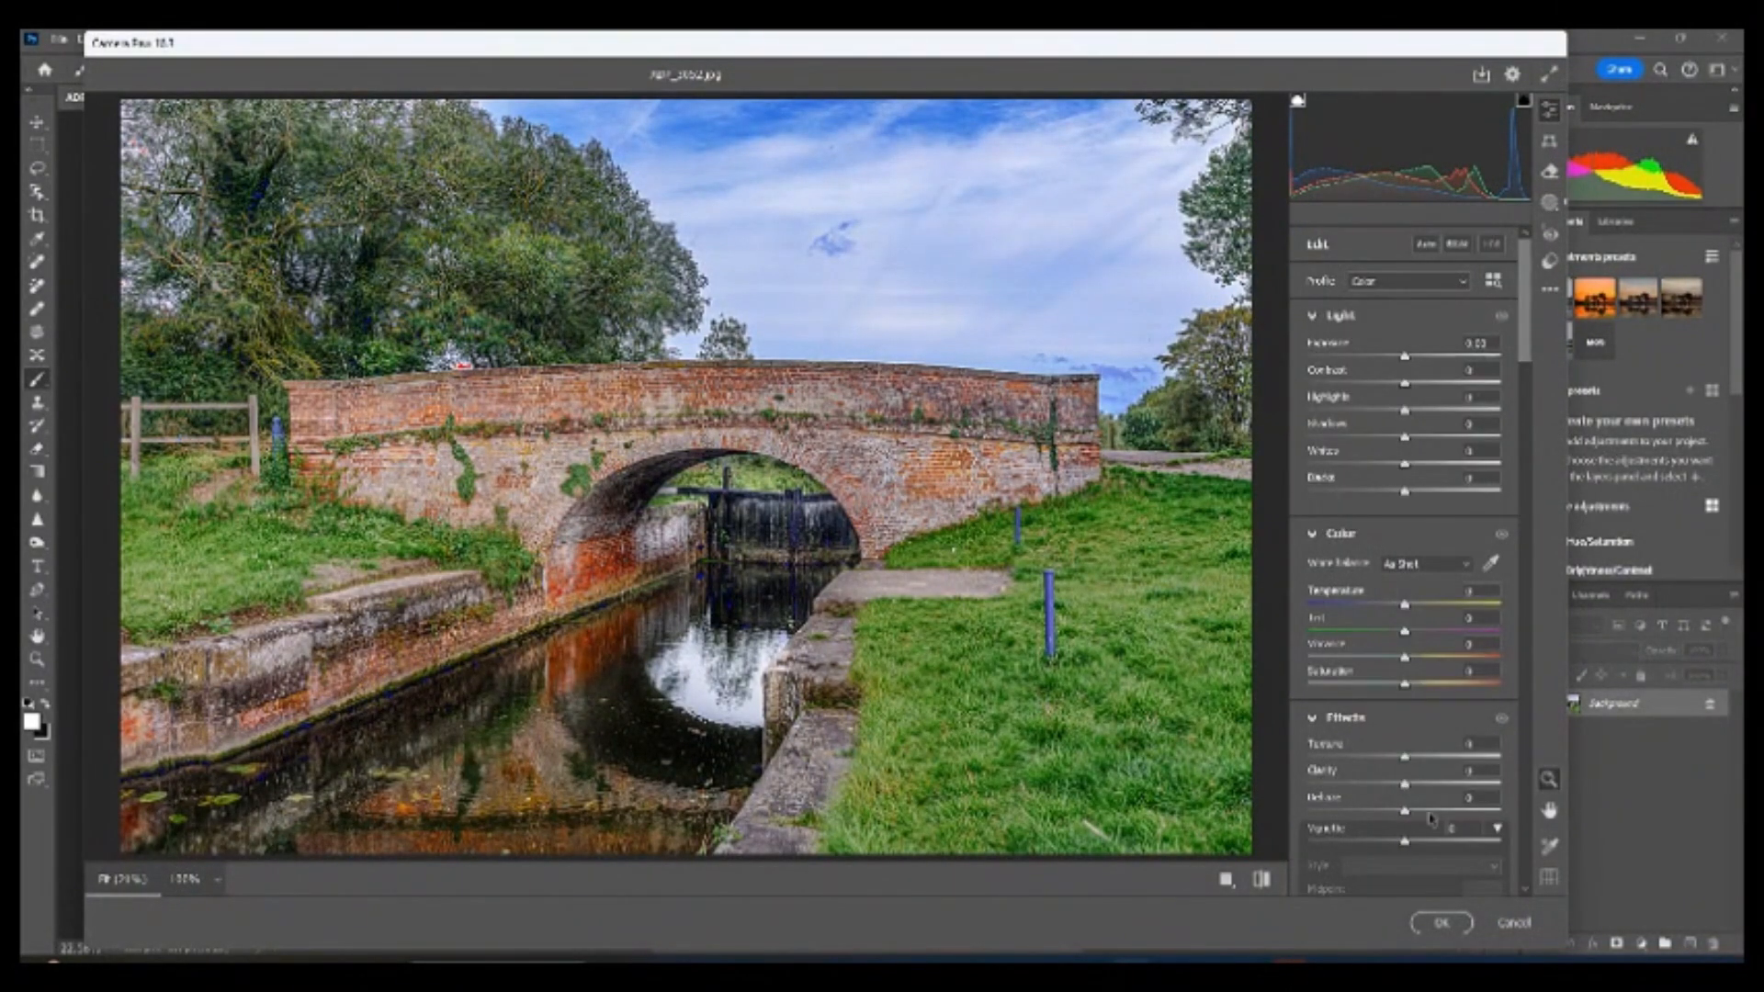
pyautogui.click(1426, 914)
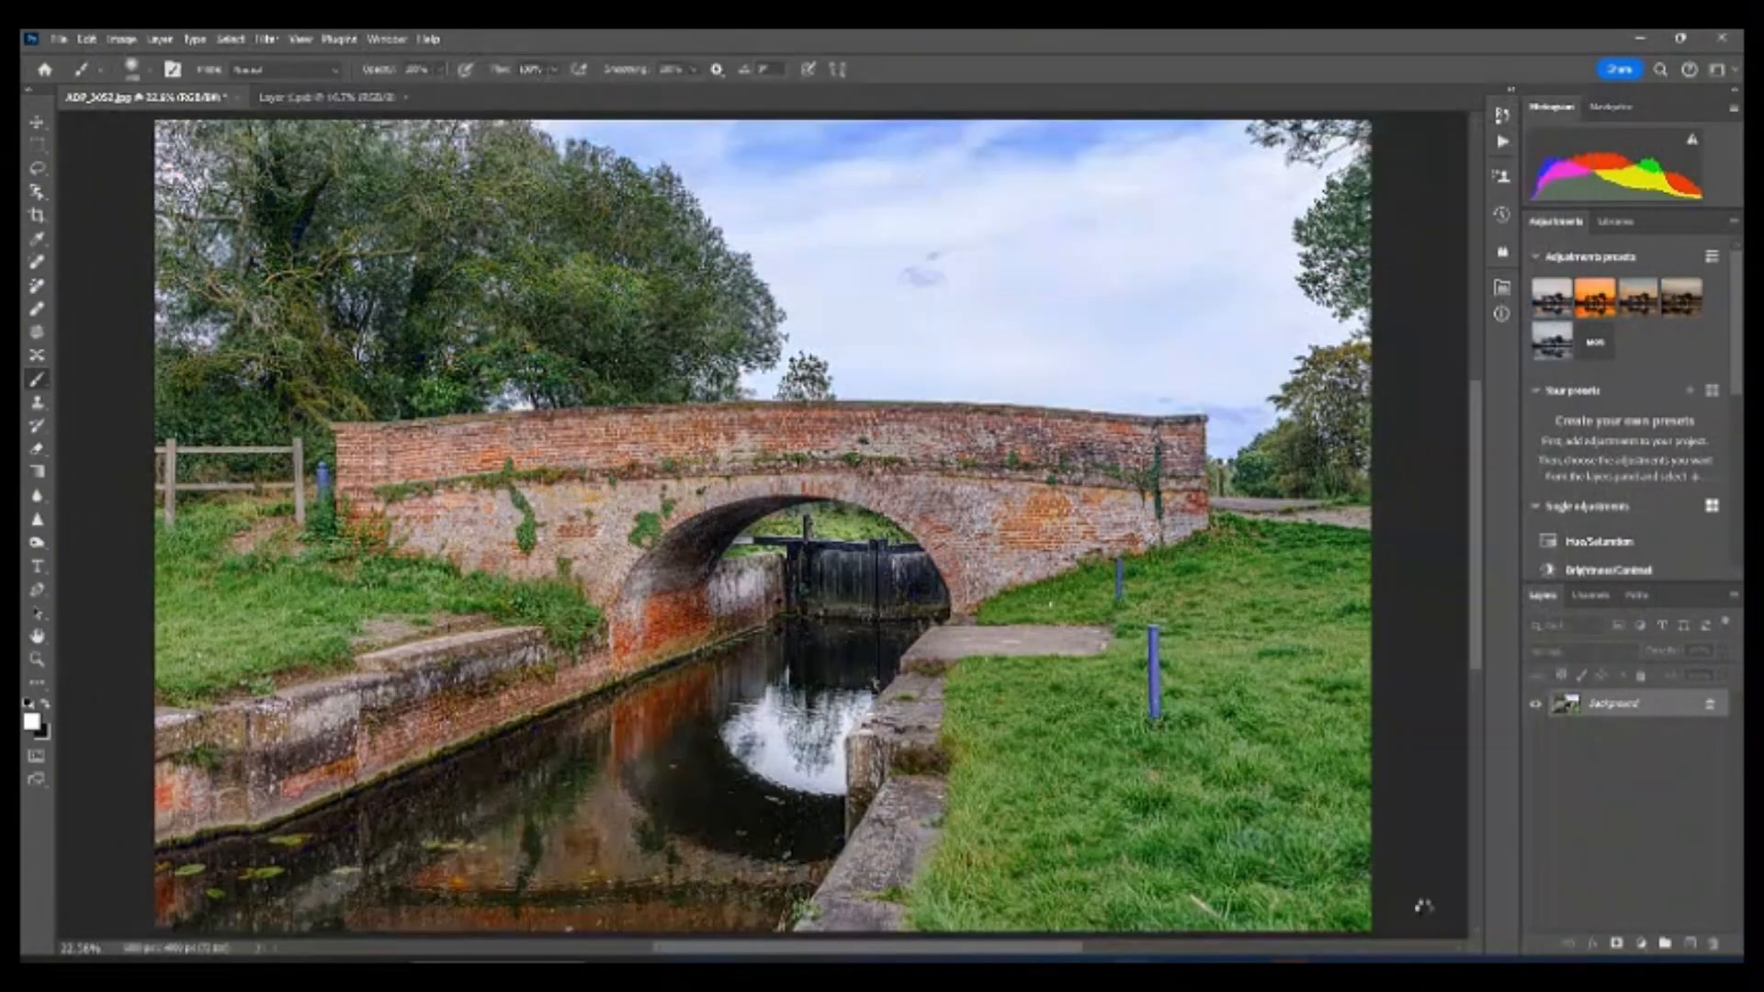